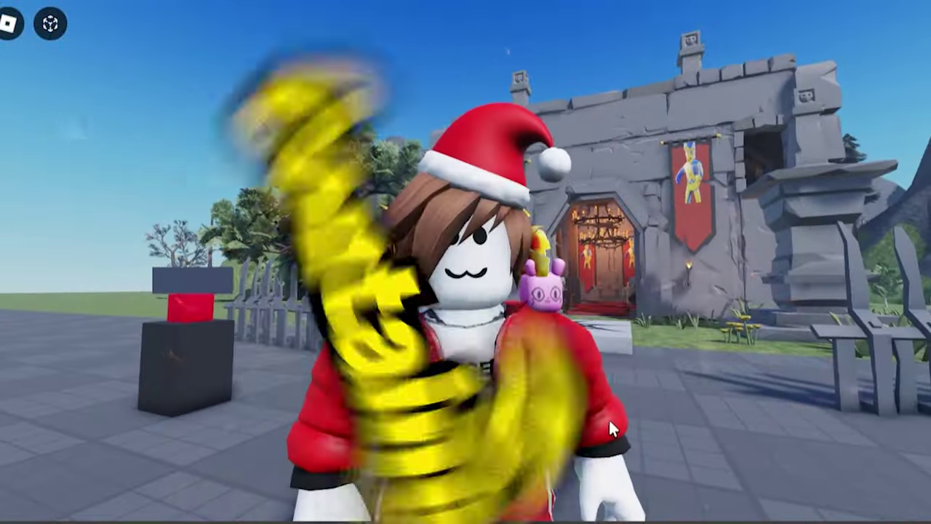
{"action": "key", "text": "w"}
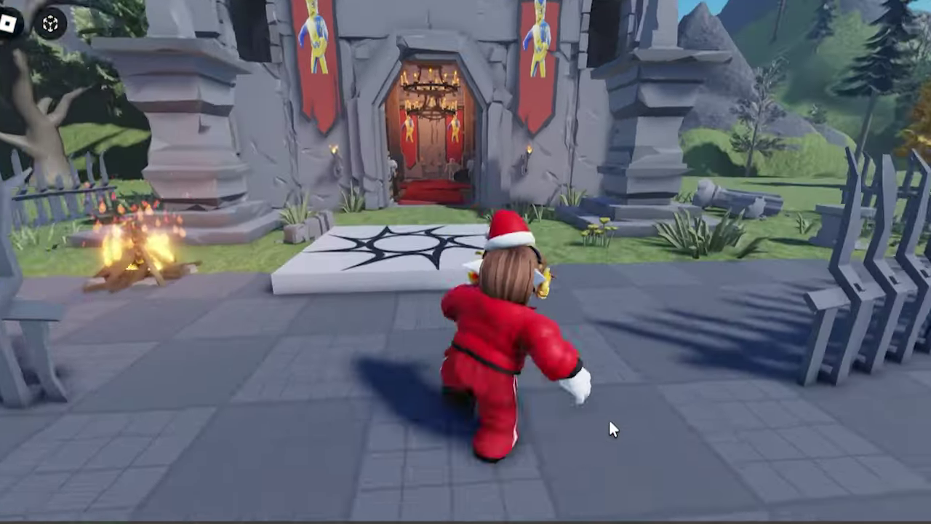
{"action": "key", "text": "d"}
{"action": "key", "text": "space"}
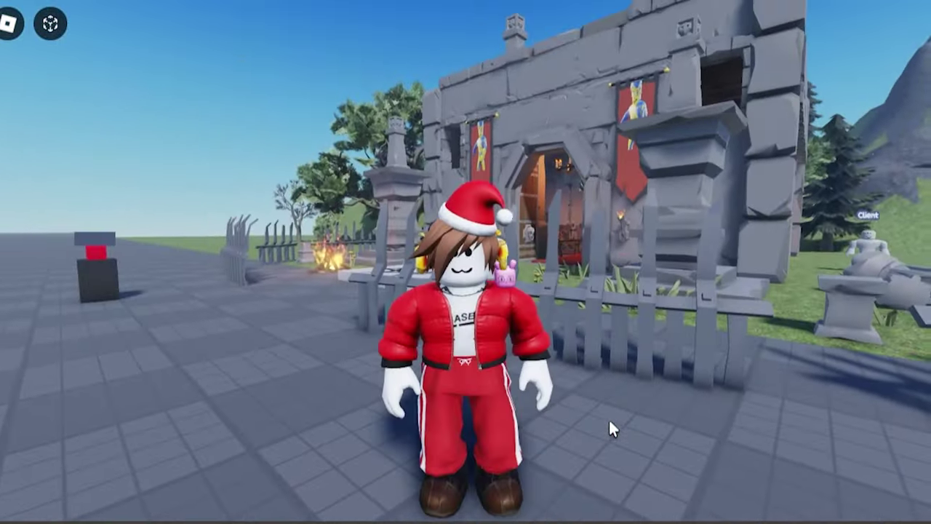
{"action": "key", "text": "w"}
{"action": "key", "text": "a"}
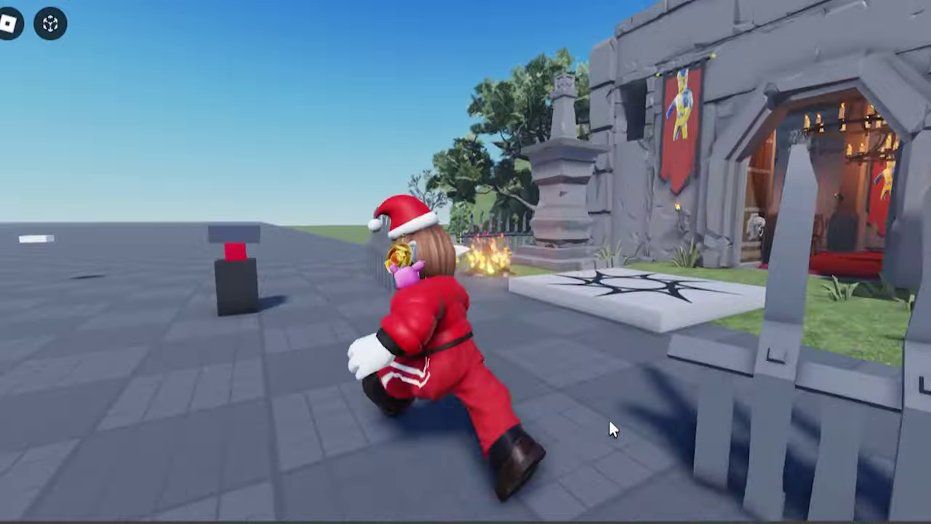
{"action": "key", "text": "e"}
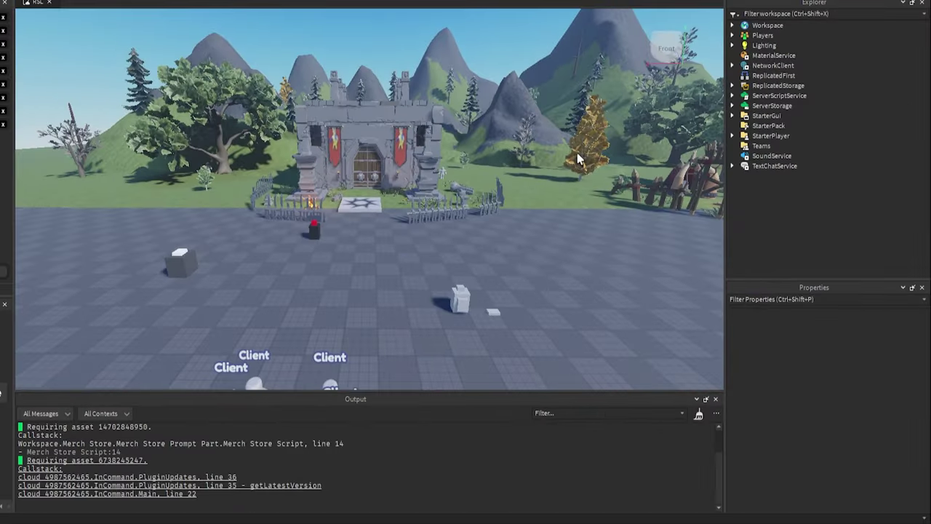
Step: Add a ScreenGui to StarterGui
{"action": "left_click", "coordinate": [732, 106]}
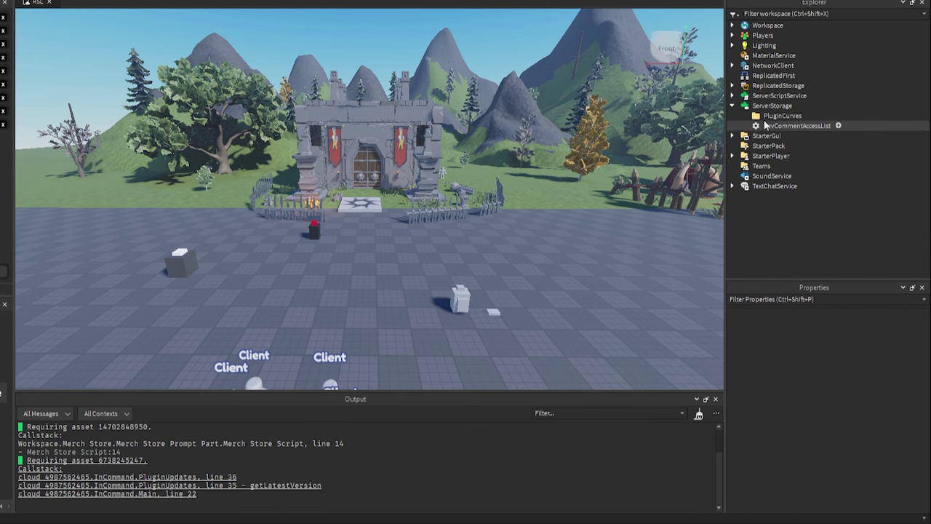
{"action": "left_click", "coordinate": [733, 106]}
{"action": "left_click", "coordinate": [733, 116]}
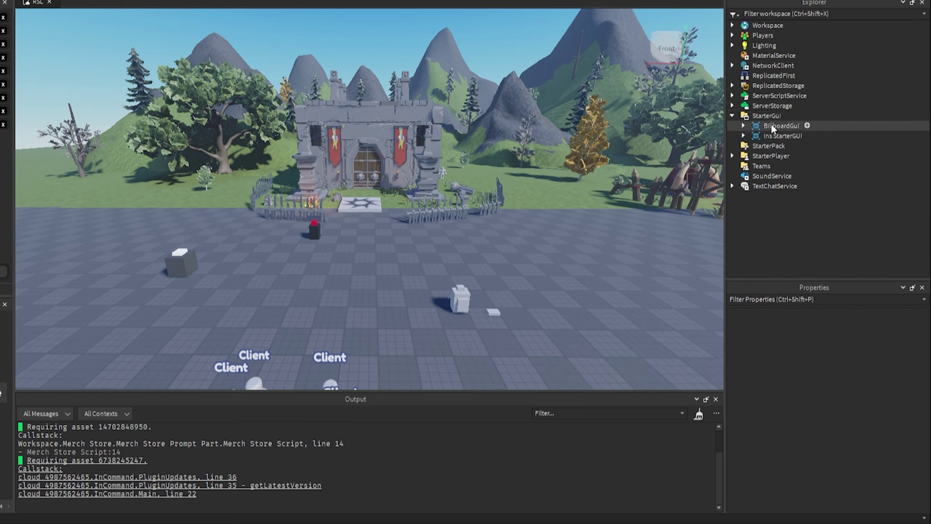
{"action": "left_click", "coordinate": [792, 117]}
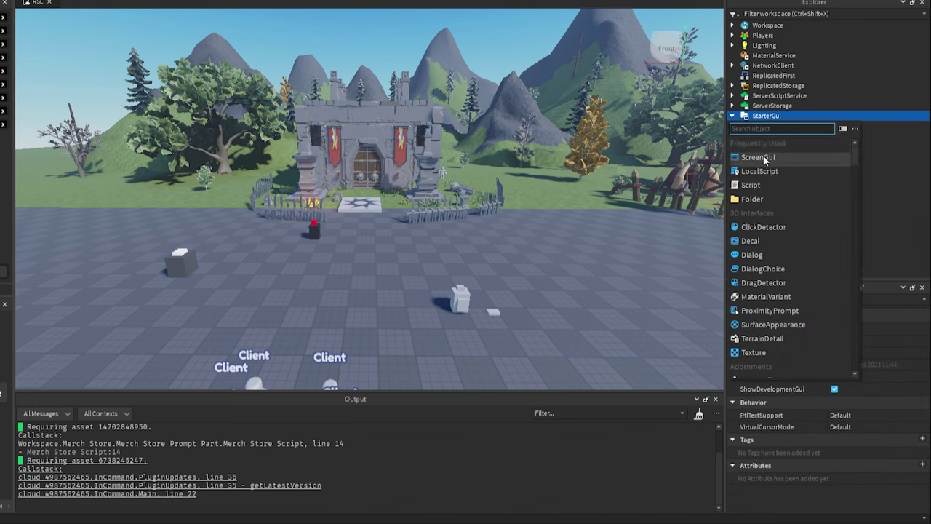
{"action": "left_click", "coordinate": [757, 157]}
Step: Add a Frame to the new ScreenGui and move it near the middle of the viewport, at about 569, 291
{"action": "left_click", "coordinate": [799, 137]}
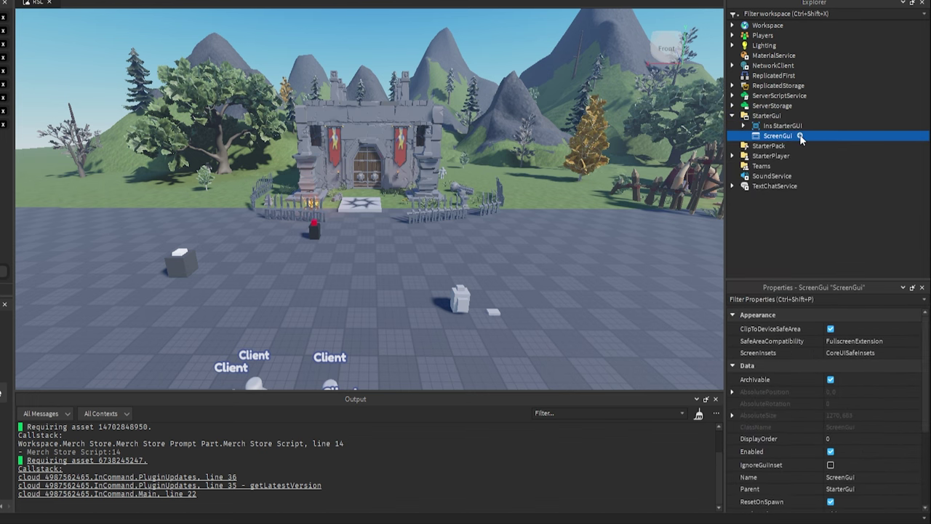
{"action": "left_click", "coordinate": [800, 136]}
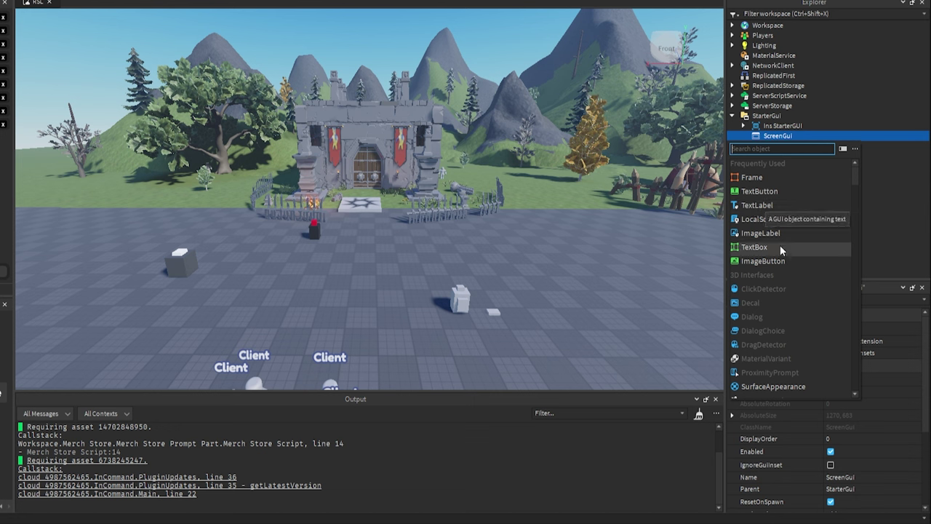
{"action": "left_click", "coordinate": [759, 182]}
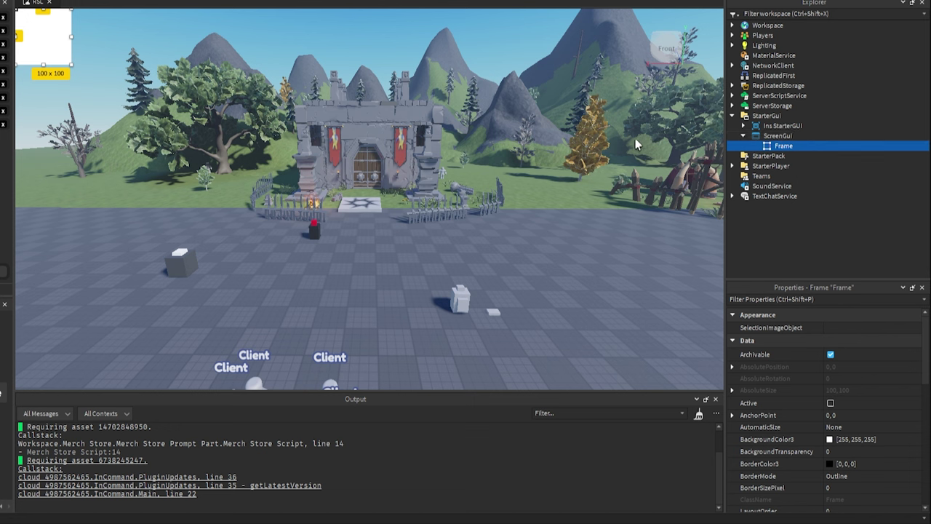
{"action": "left_click_drag", "start_coordinate": [42, 51], "coordinate": [368, 212]}
{"action": "left_click", "coordinate": [480, 233]}
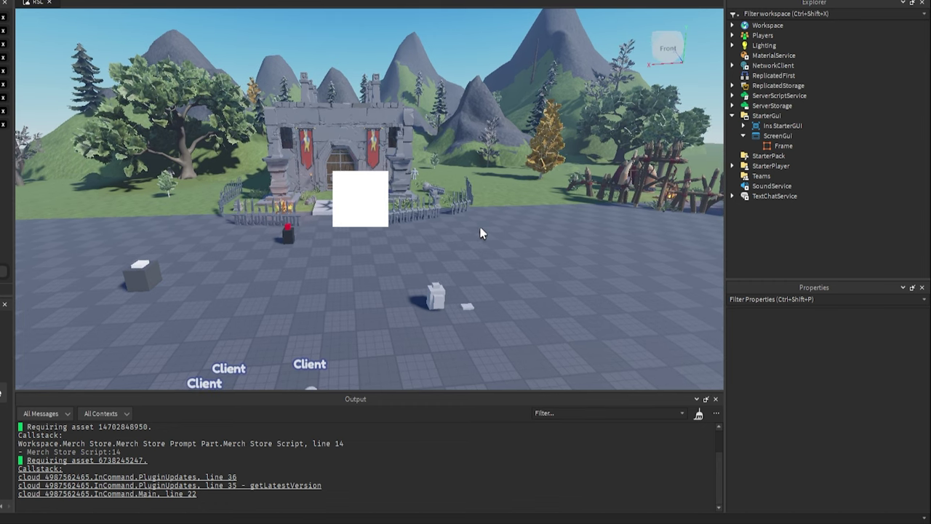
Step: Enlarge the Frame to about 218 x 151 pixels
{"action": "left_click", "coordinate": [778, 147]}
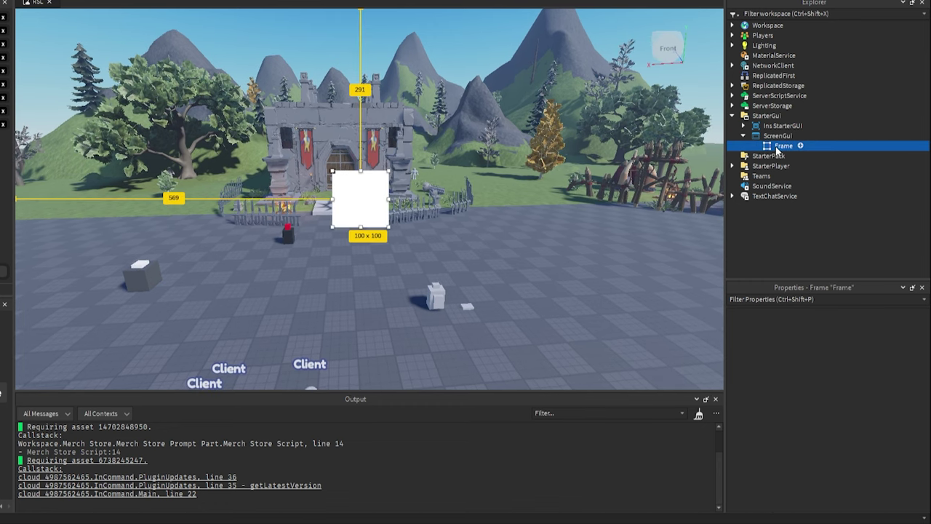
{"action": "left_click_drag", "start_coordinate": [359, 195], "coordinate": [367, 194]}
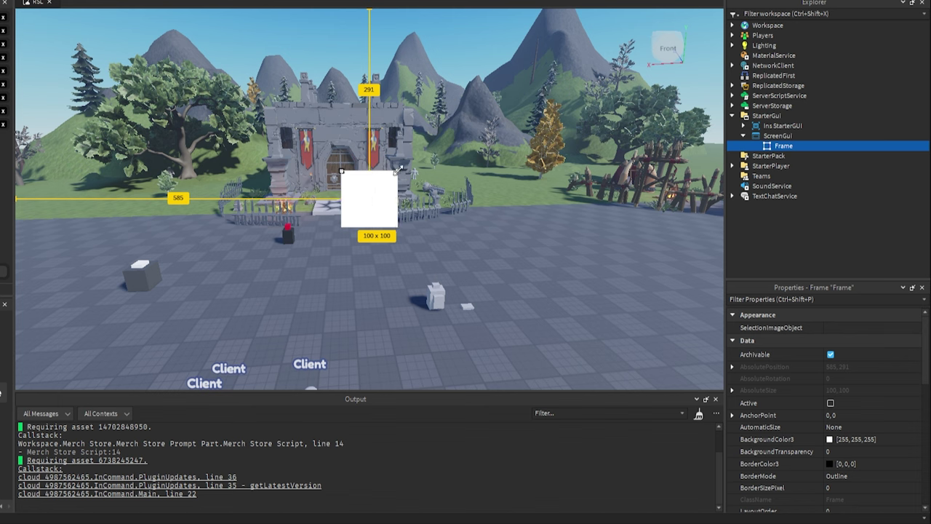
{"action": "left_click_drag", "start_coordinate": [398, 170], "coordinate": [463, 118]}
{"action": "left_click_drag", "start_coordinate": [403, 120], "coordinate": [403, 144]}
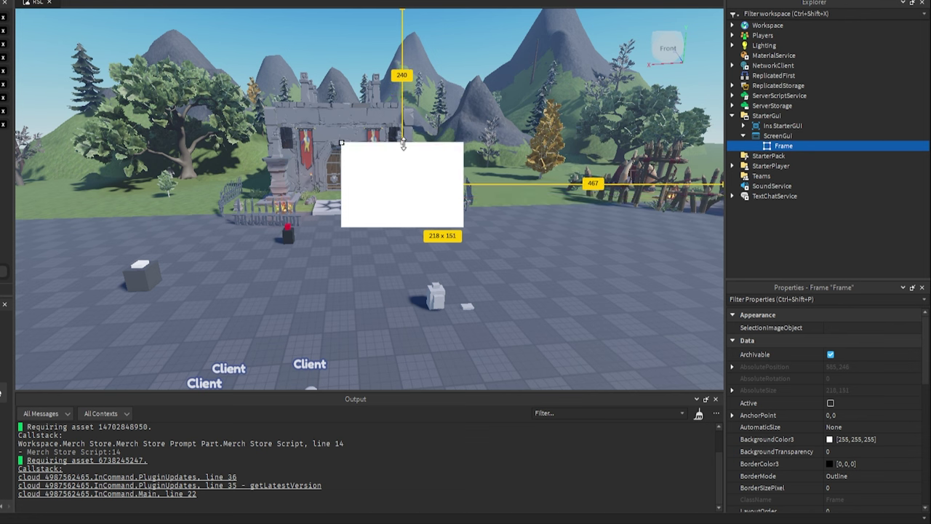
Step: Move the Frame by hand to the centre of the viewport, at about 517, 266
{"action": "left_click_drag", "start_coordinate": [415, 189], "coordinate": [384, 201]}
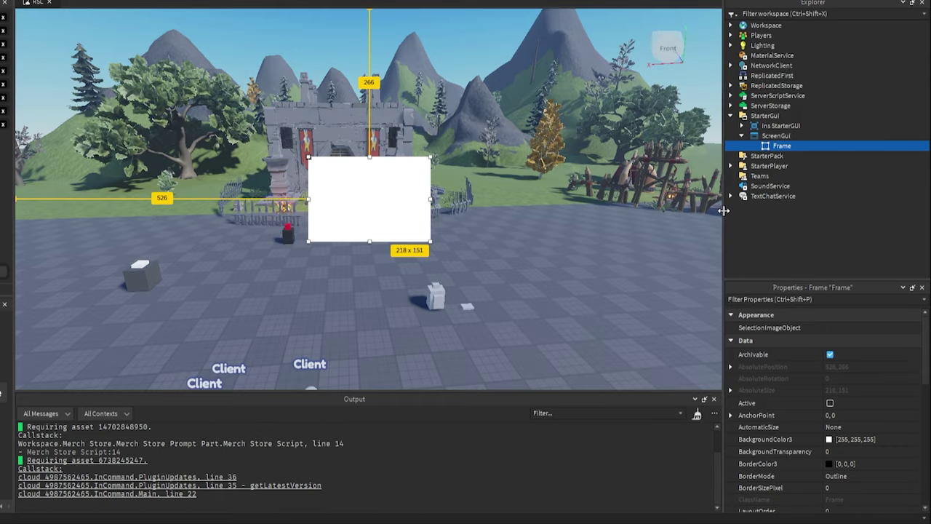
{"action": "mouse_move", "coordinate": [723, 210]}
{"action": "left_mouse_down"}
{"action": "mouse_move", "coordinate": [292, 208]}
{"action": "mouse_move", "coordinate": [716, 209]}
{"action": "left_mouse_up"}
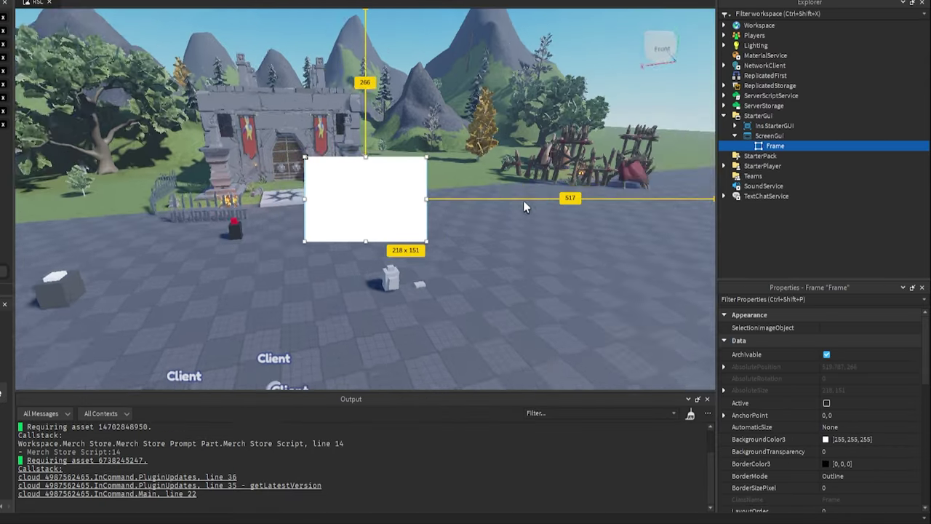
{"action": "right_click_drag", "start_coordinate": [523, 200], "coordinate": [523, 200]}
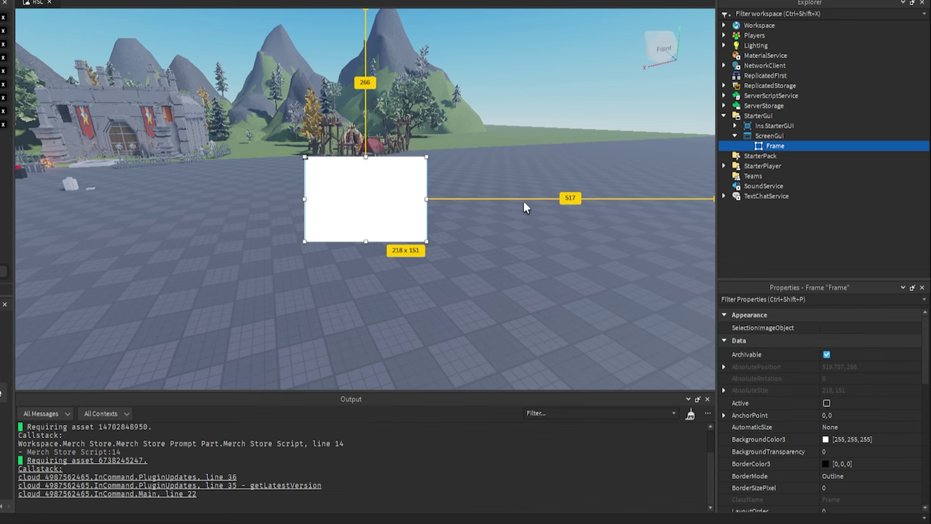
{"action": "right_click_drag", "start_coordinate": [523, 207], "coordinate": [513, 204]}
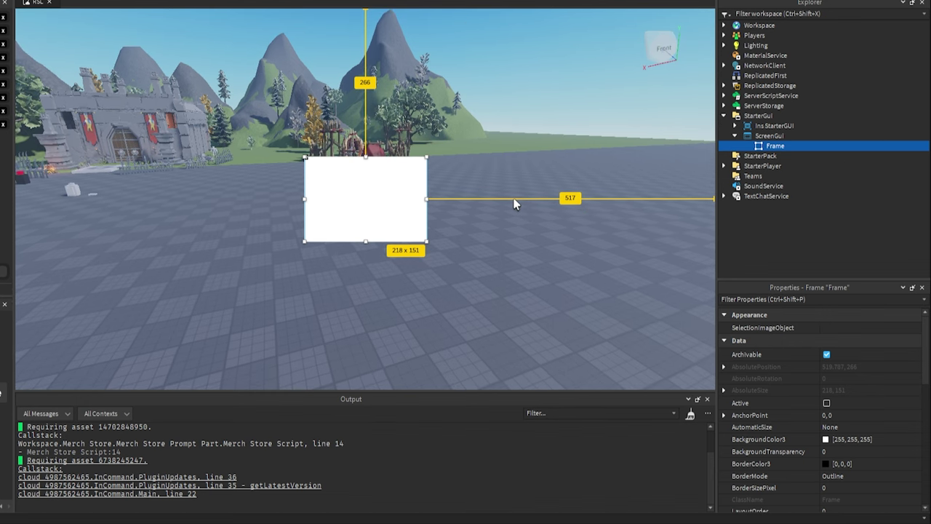
{"action": "mouse_move", "coordinate": [371, 210]}
{"action": "left_mouse_down"}
{"action": "mouse_move", "coordinate": [411, 229]}
{"action": "mouse_move", "coordinate": [451, 216]}
{"action": "mouse_move", "coordinate": [362, 212]}
{"action": "left_mouse_up"}
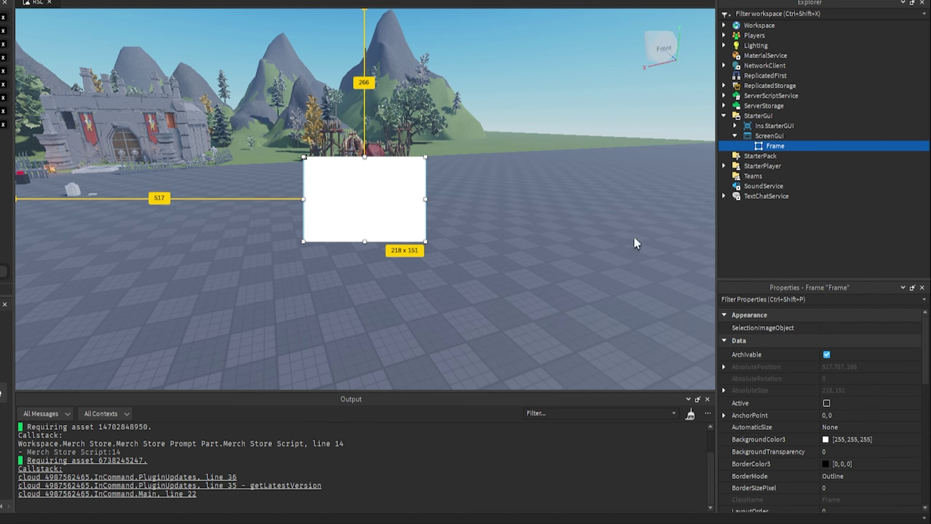
Step: Examine the Frame's SelectionImageObject, Archivable and read-only absolute size and rotation properties
{"action": "mouse_move", "coordinate": [745, 328]}
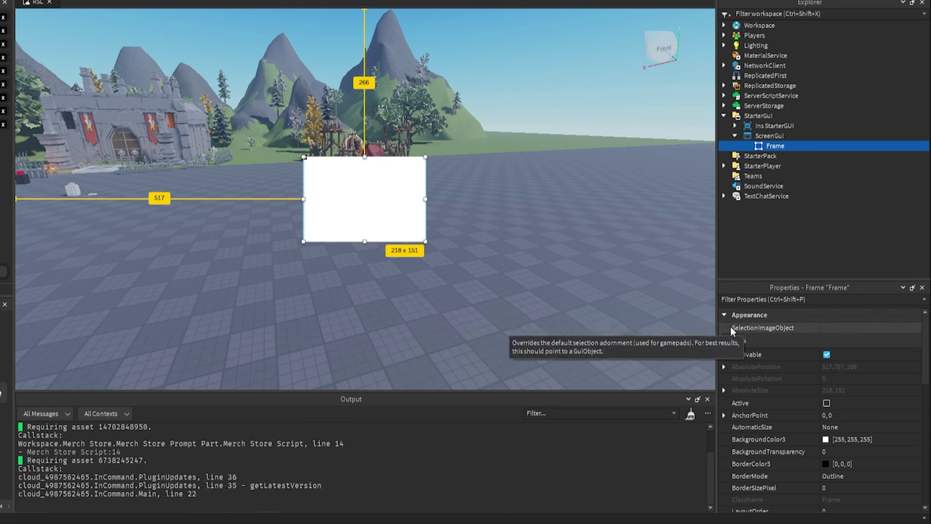
{"action": "key", "text": "a"}
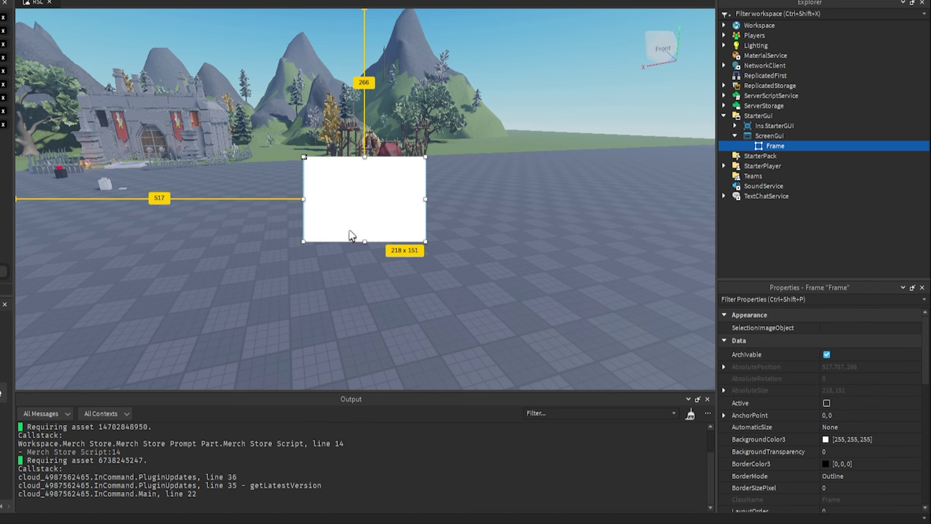
{"action": "left_click", "coordinate": [823, 328]}
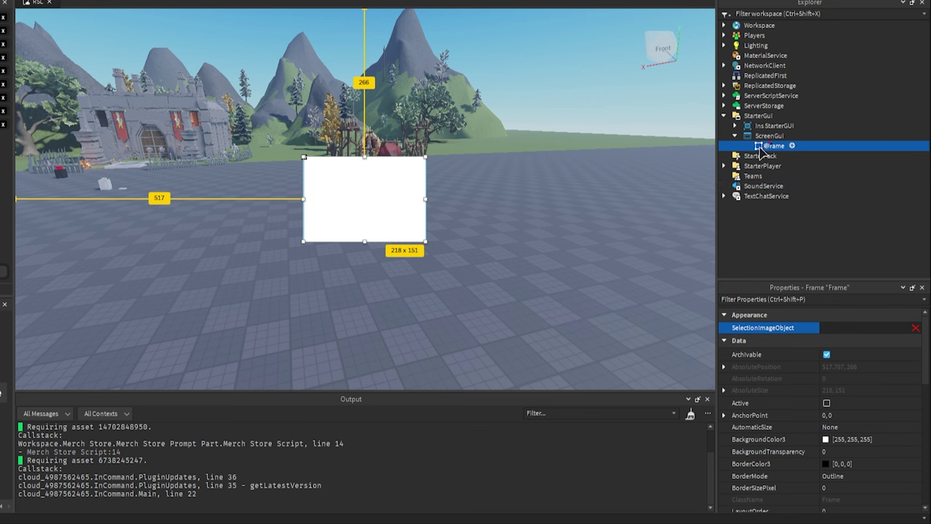
{"action": "left_click", "coordinate": [758, 356]}
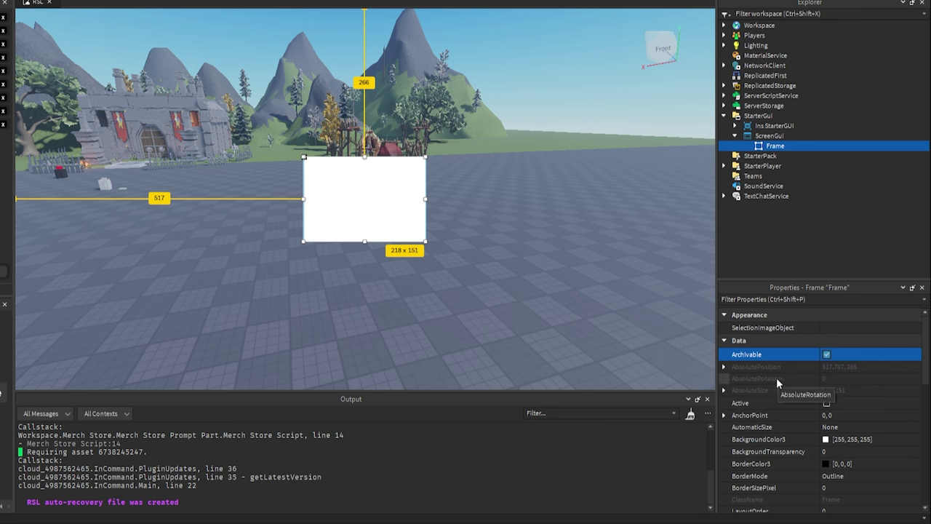
{"action": "mouse_move", "coordinate": [765, 386]}
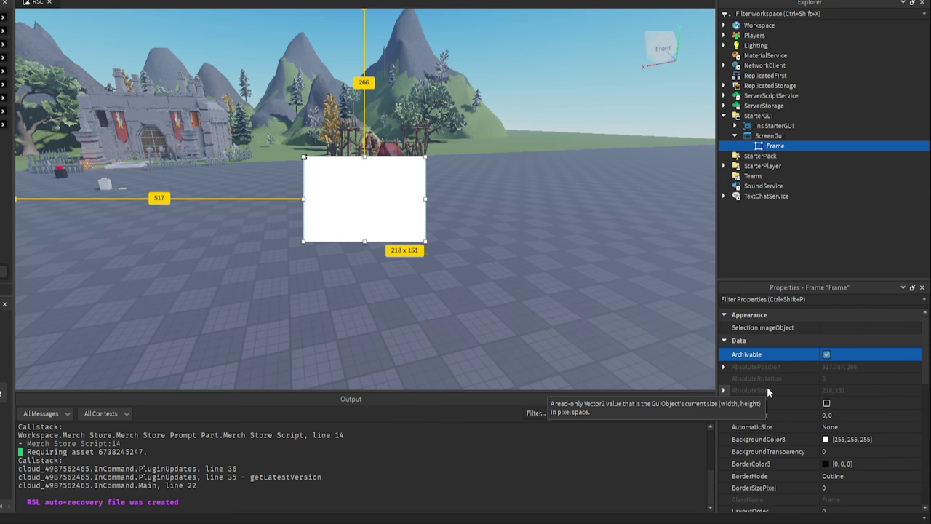
{"action": "scroll", "coordinate": [768, 367], "scroll_direction": "down", "scroll_amount": 2}
{"action": "mouse_move", "coordinate": [777, 370]}
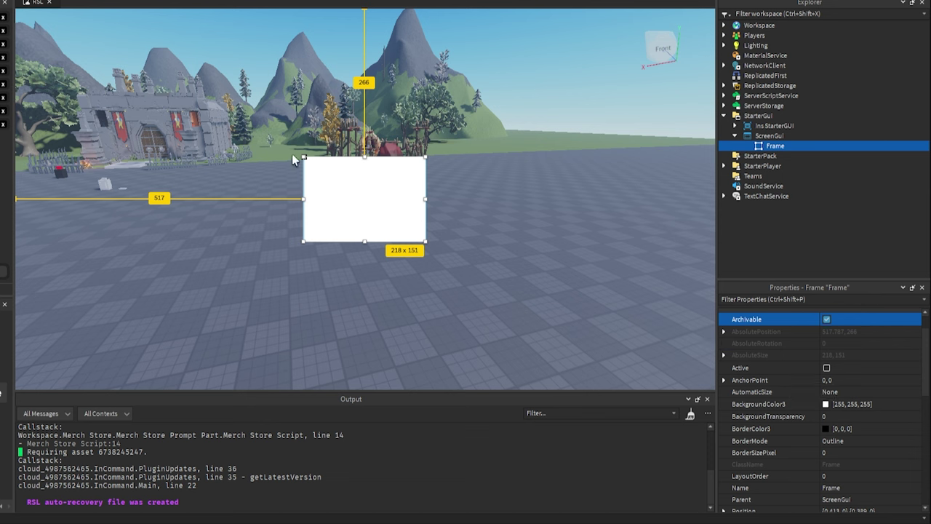
Step: Set the Frame's AnchorPoint to 0.5, 0.5
{"action": "left_click", "coordinate": [831, 380]}
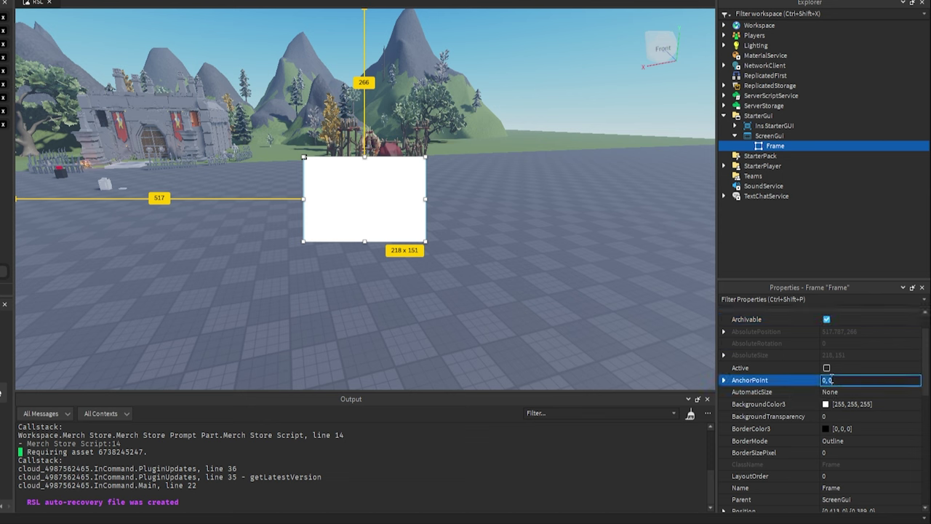
{"action": "key", "text": "BackSpace"}
{"action": "key", "text": "BackSpace"}
{"action": "key", "text": "BackSpace"}
{"action": "key", "text": "BackSpace"}
{"action": "type", "text": "0.5, 0.5"}
{"action": "key", "text": "Return"}
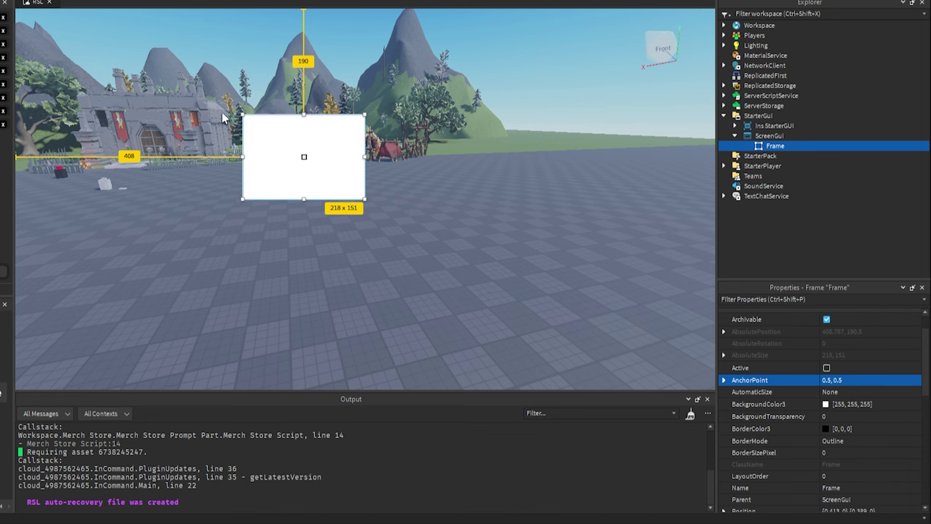
Step: Set the Frame's Position to {0, 0},{0, 0}
{"action": "scroll", "coordinate": [786, 415], "scroll_direction": "down", "scroll_amount": 2}
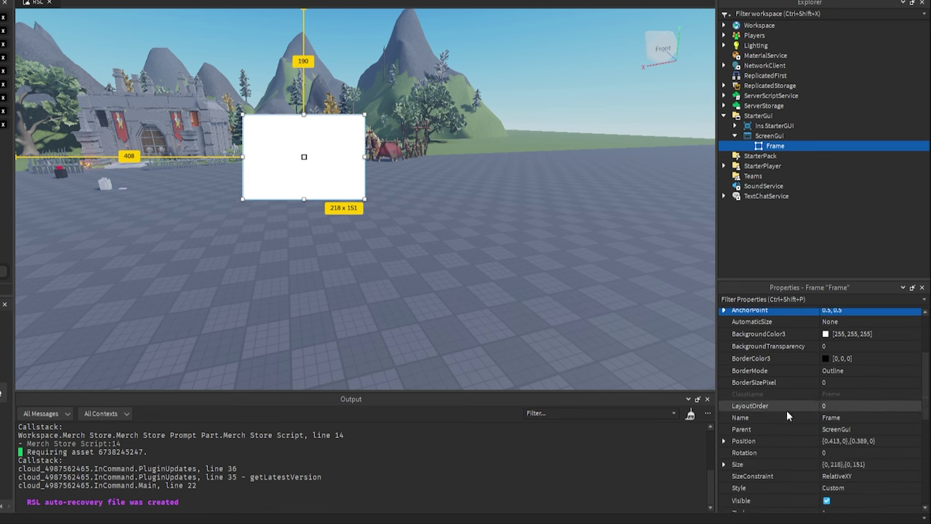
{"action": "left_click", "coordinate": [840, 441]}
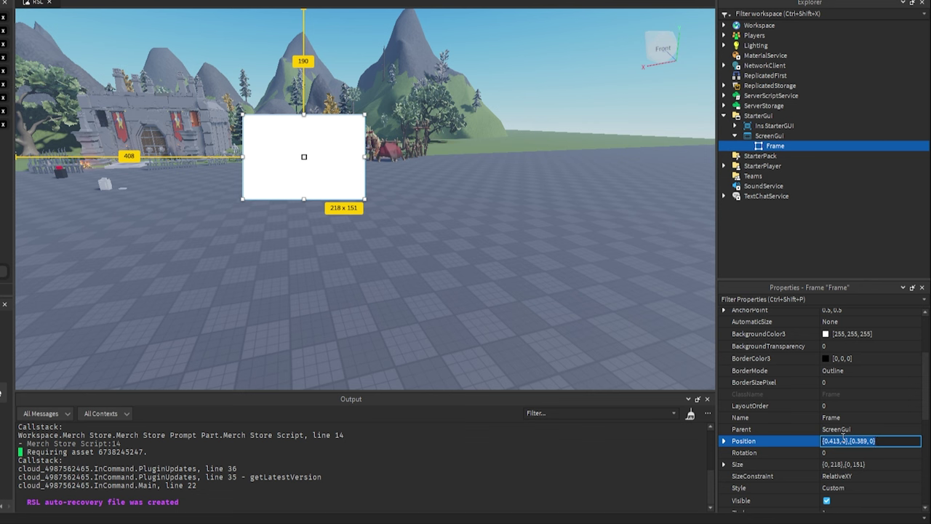
{"action": "type", "text": "0"}
{"action": "key", "text": "Return"}
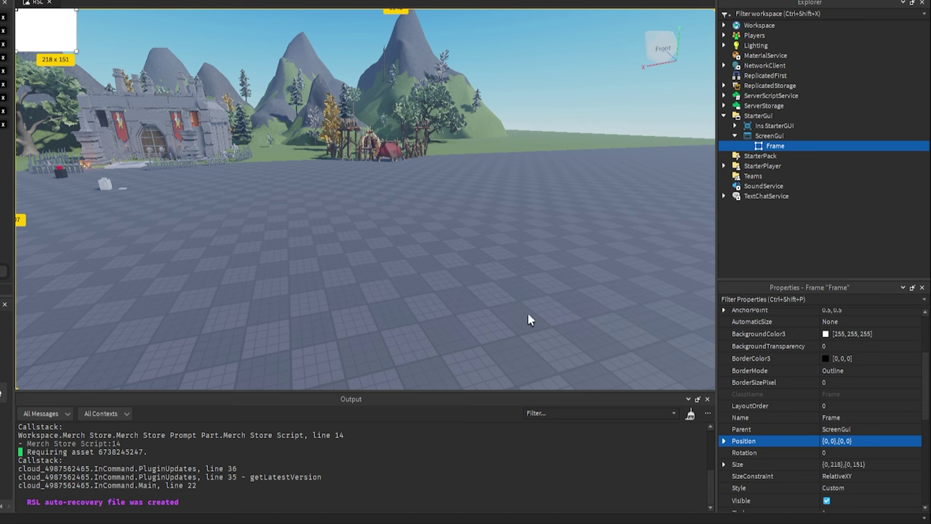
Step: Centre the Frame on the screen by setting its Position to {0.5, 0},{0.5, 0}
{"action": "left_click", "coordinate": [829, 440]}
{"action": "type", "text": "0.5,0,0.5,0"}
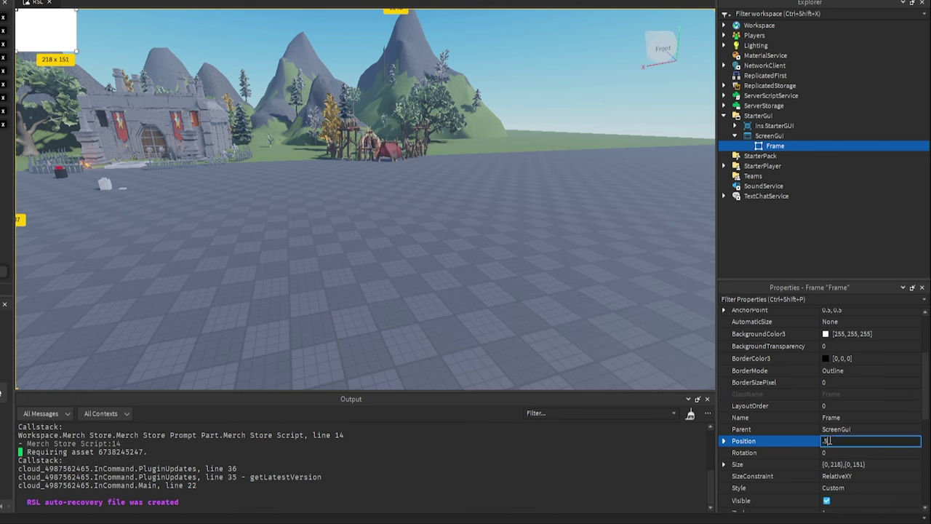
{"action": "key", "text": "Return"}
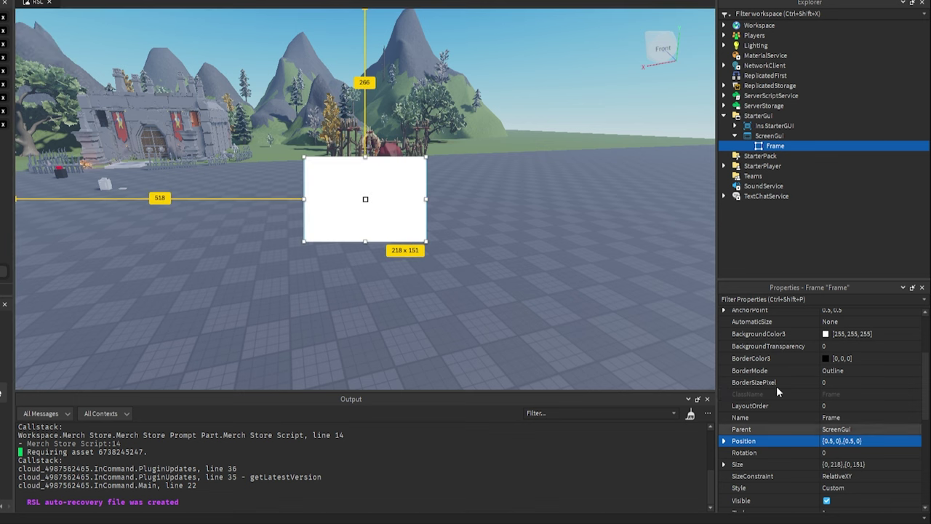
Step: Widen the property list and examine the Frame's AutomaticSize options, leaving the setting as it is
{"action": "left_click_drag", "start_coordinate": [715, 255], "coordinate": [666, 284]}
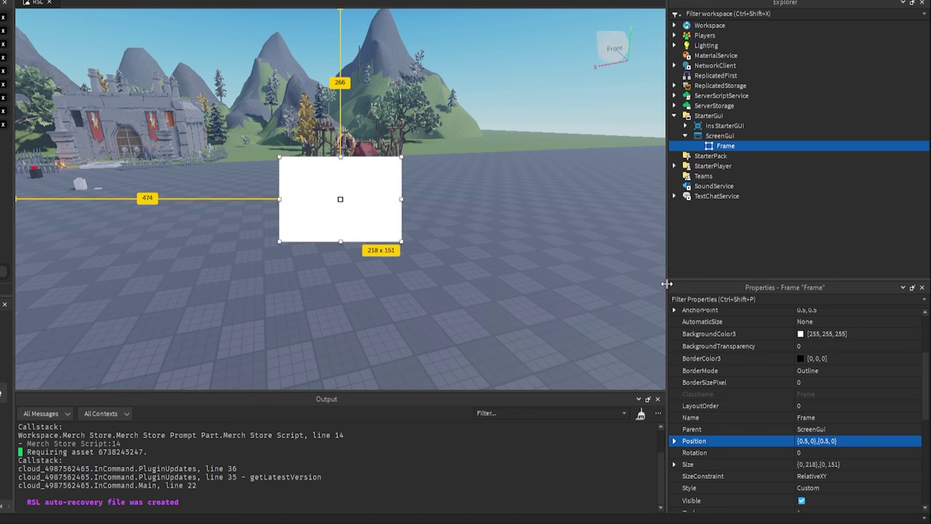
{"action": "scroll", "coordinate": [770, 353], "scroll_direction": "up", "scroll_amount": 2}
{"action": "left_click", "coordinate": [800, 357]}
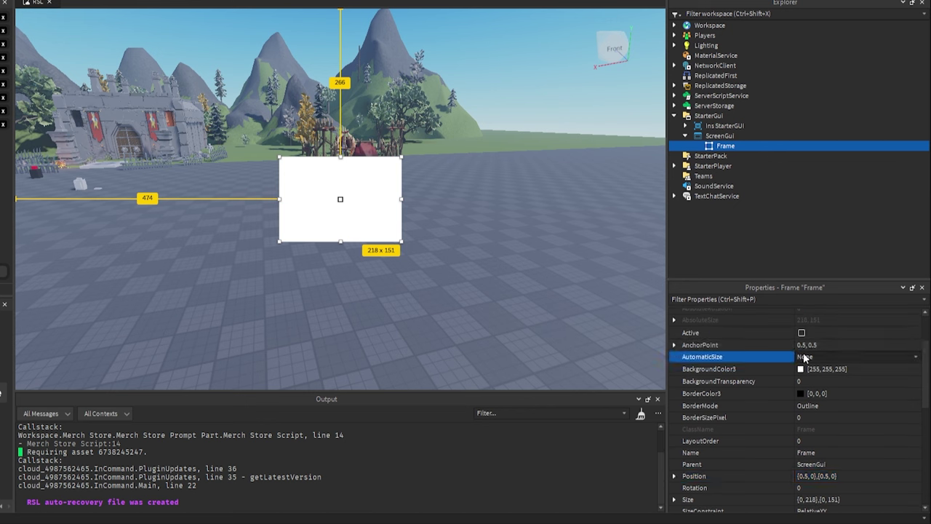
{"action": "left_click", "coordinate": [803, 357]}
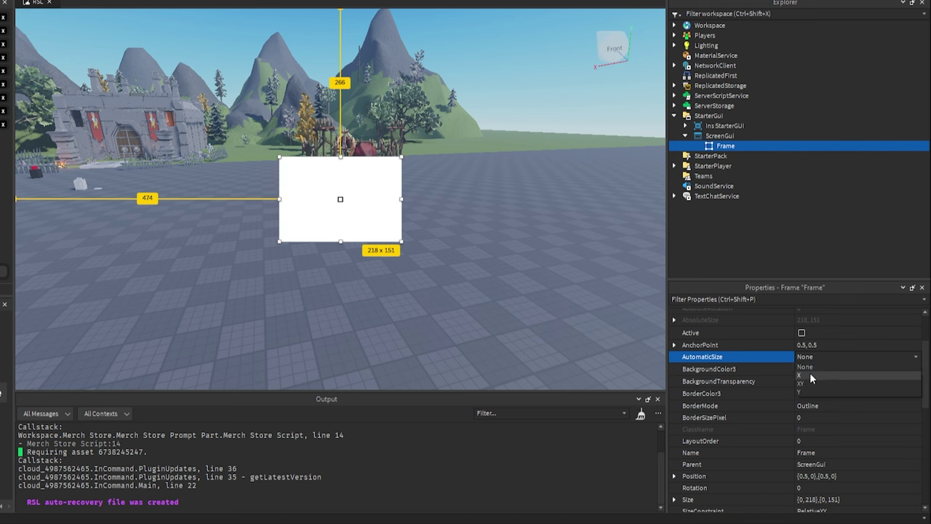
{"action": "left_click", "coordinate": [773, 362]}
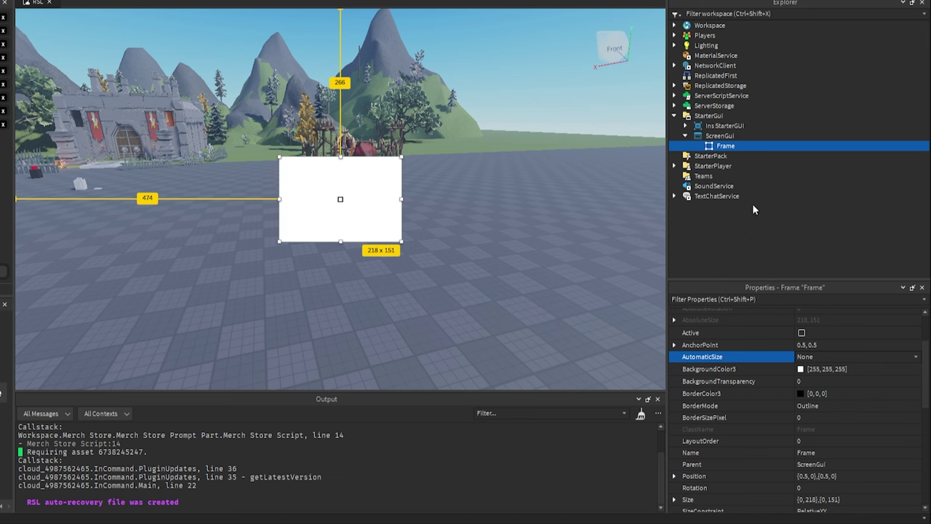
Step: Insert a child Frame inside the existing Frame and move it down so it overhangs the parent's bottom edge, at about {0, 0},{0.728, 0}
{"action": "left_click", "coordinate": [724, 146]}
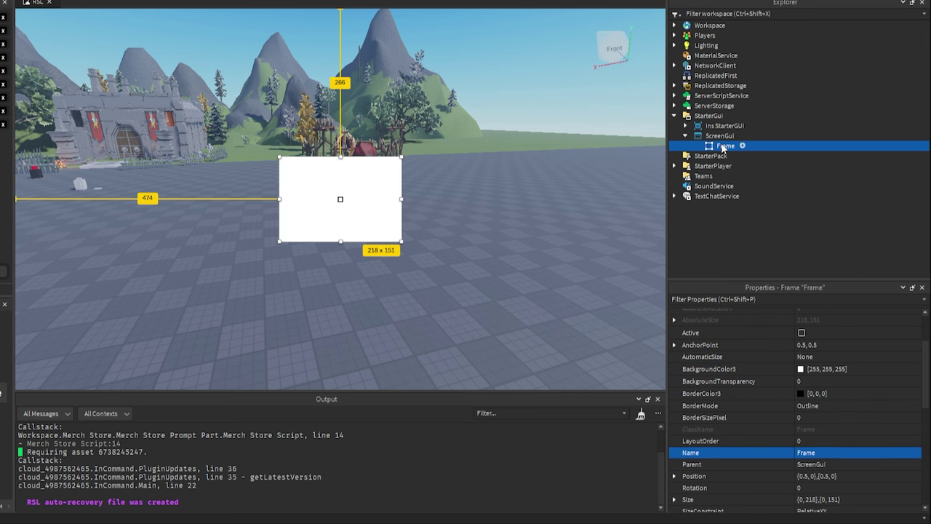
{"action": "left_click", "coordinate": [742, 146]}
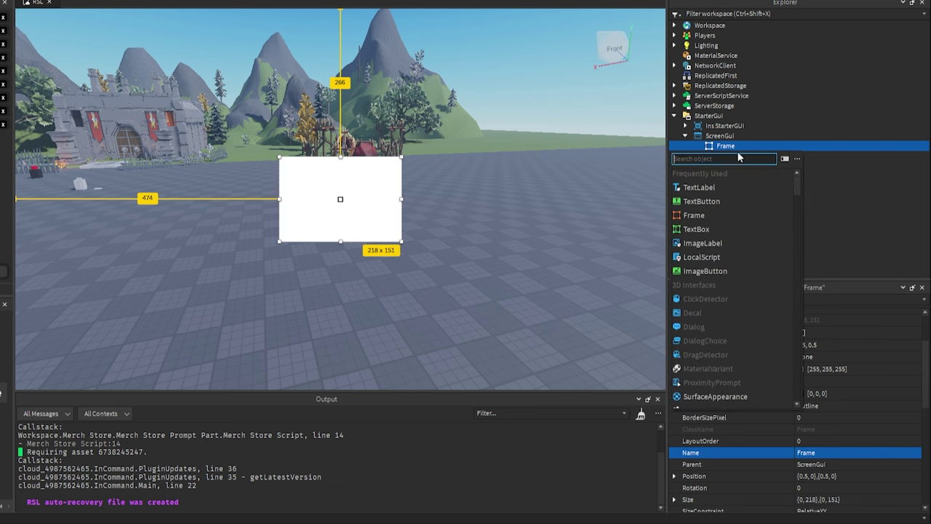
{"action": "left_click", "coordinate": [697, 215]}
{"action": "left_click_drag", "start_coordinate": [326, 195], "coordinate": [325, 259]}
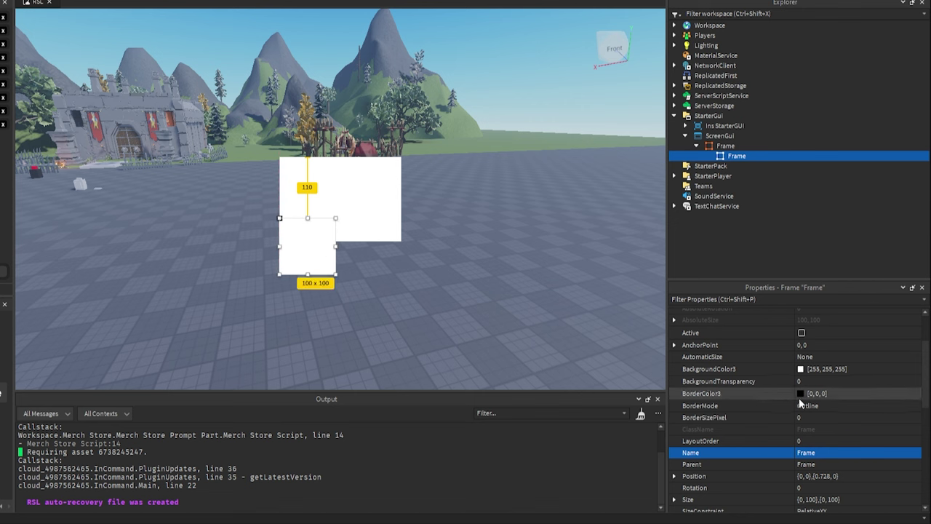
Step: Set the child Frame's BackgroundColor3 to grey [117, 117, 117]
{"action": "left_click", "coordinate": [800, 369]}
{"action": "left_click", "coordinate": [529, 222]}
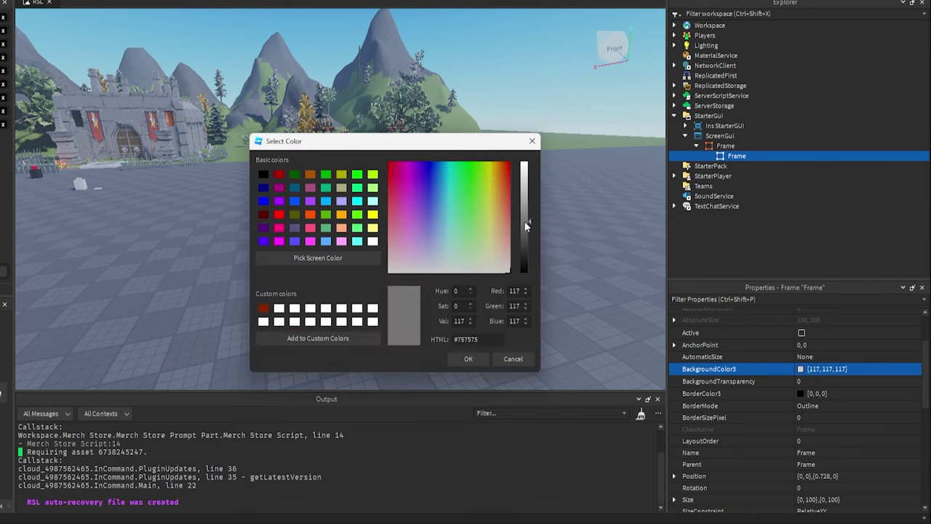
{"action": "left_click", "coordinate": [478, 358]}
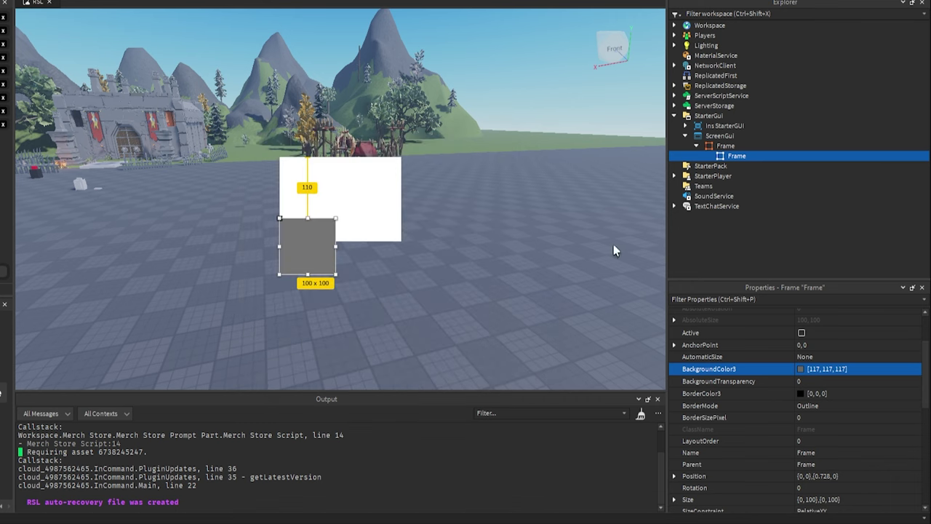
Step: Set the parent Frame's AutomaticSize to Y
{"action": "left_click", "coordinate": [725, 145]}
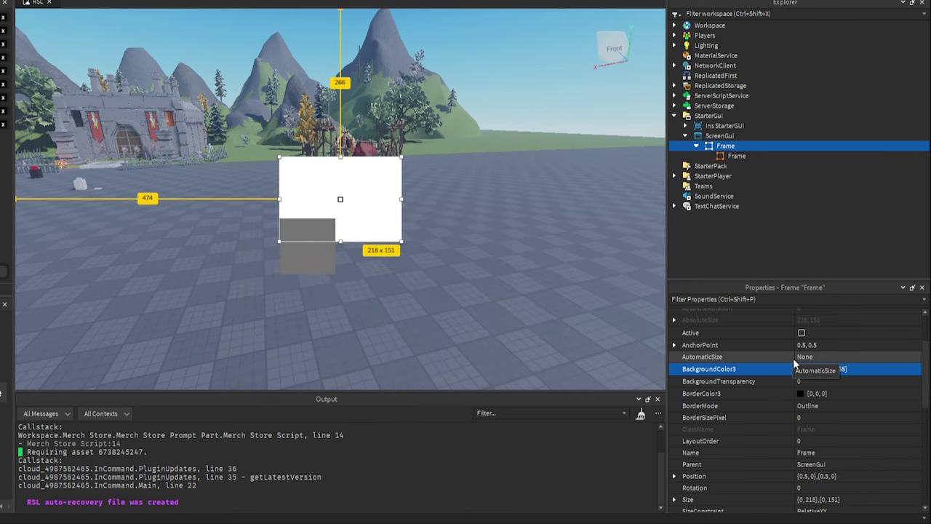
{"action": "scroll", "coordinate": [793, 354], "scroll_direction": "up", "scroll_amount": 2}
{"action": "left_click", "coordinate": [812, 393]}
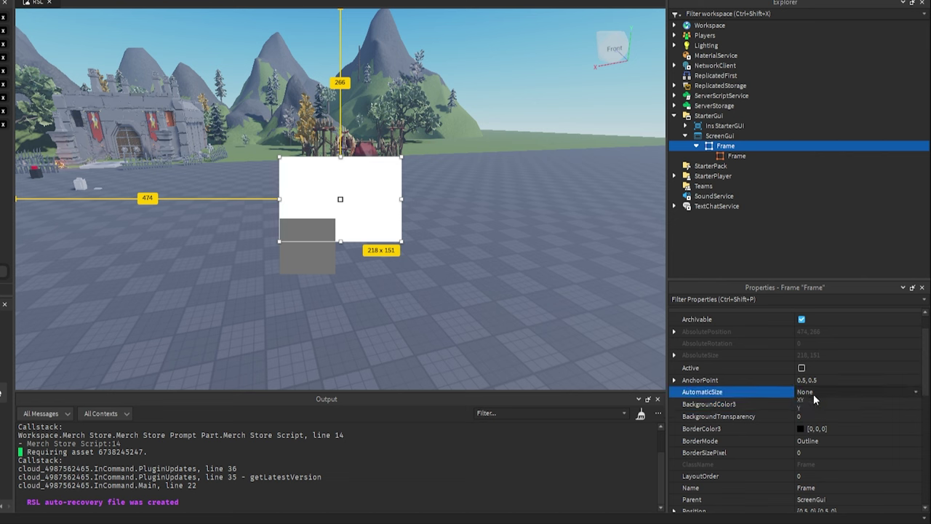
{"action": "left_click", "coordinate": [809, 411]}
{"action": "left_click", "coordinate": [826, 391]}
{"action": "left_click", "coordinate": [811, 428]}
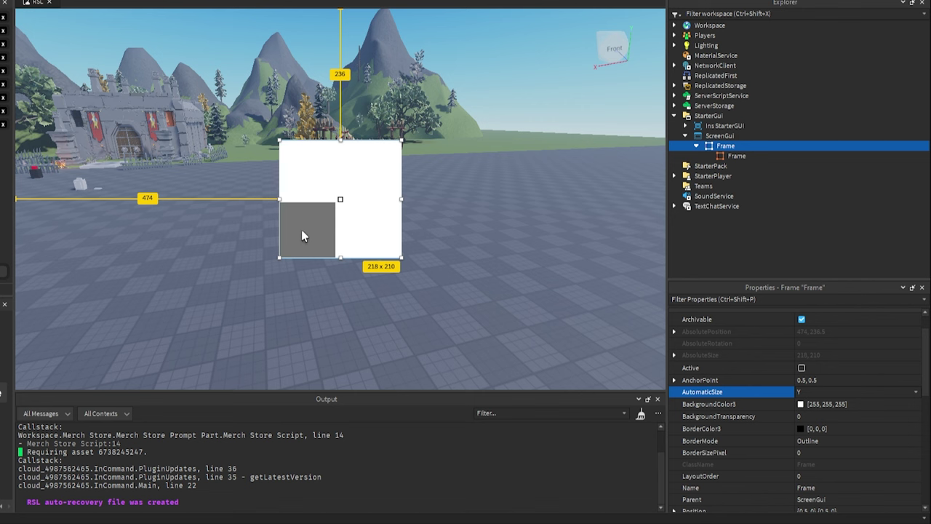
Step: Move the child Frame sideways beyond the parent's right edge and set the parent Frame's AutomaticSize to XY
{"action": "left_click_drag", "start_coordinate": [301, 229], "coordinate": [477, 232]}
{"action": "left_click", "coordinate": [726, 147]}
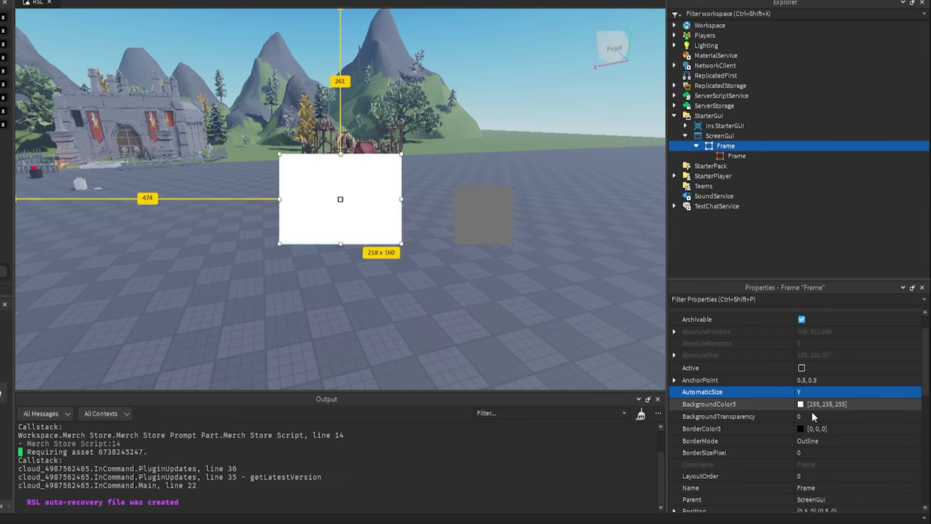
{"action": "left_click", "coordinate": [808, 417]}
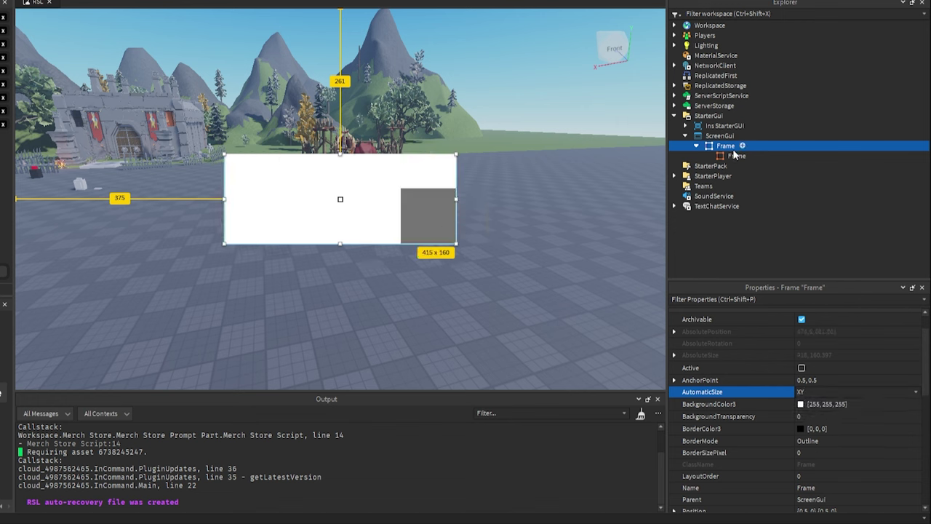
Step: Move the child Frame back over its parent and delete it
{"action": "left_click", "coordinate": [736, 156]}
{"action": "left_click_drag", "start_coordinate": [388, 215], "coordinate": [360, 227]}
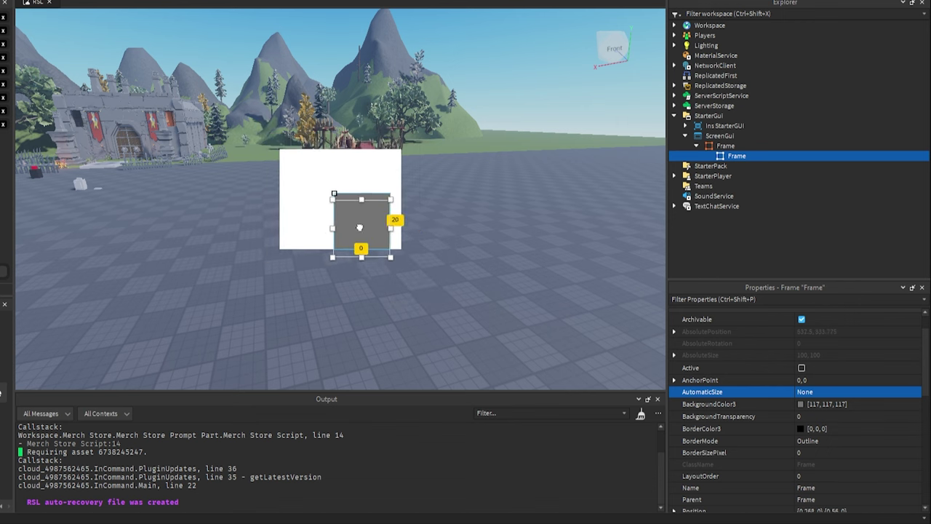
{"action": "key", "text": "Delete"}
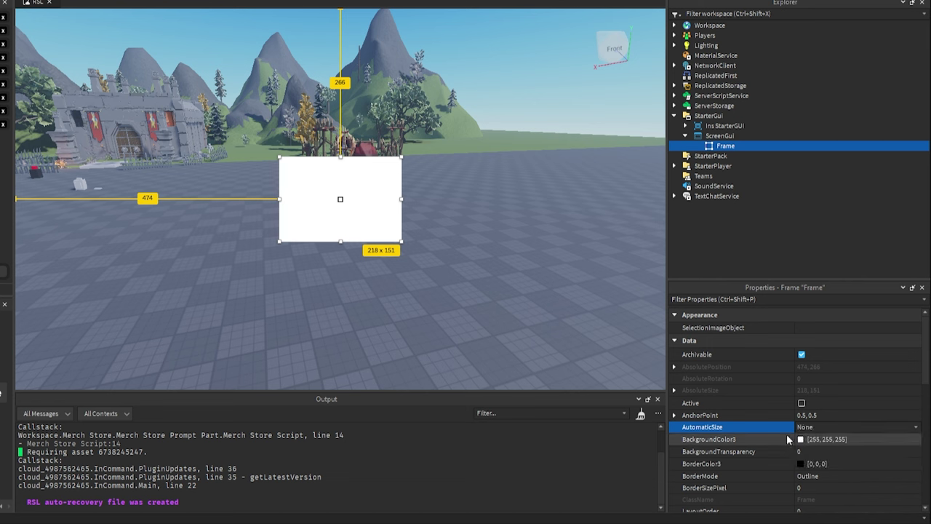
Step: Set the remaining Frame's BackgroundColor3 to slate grey [89, 103, 117]
{"action": "scroll", "coordinate": [786, 422], "scroll_direction": "down", "scroll_amount": 2}
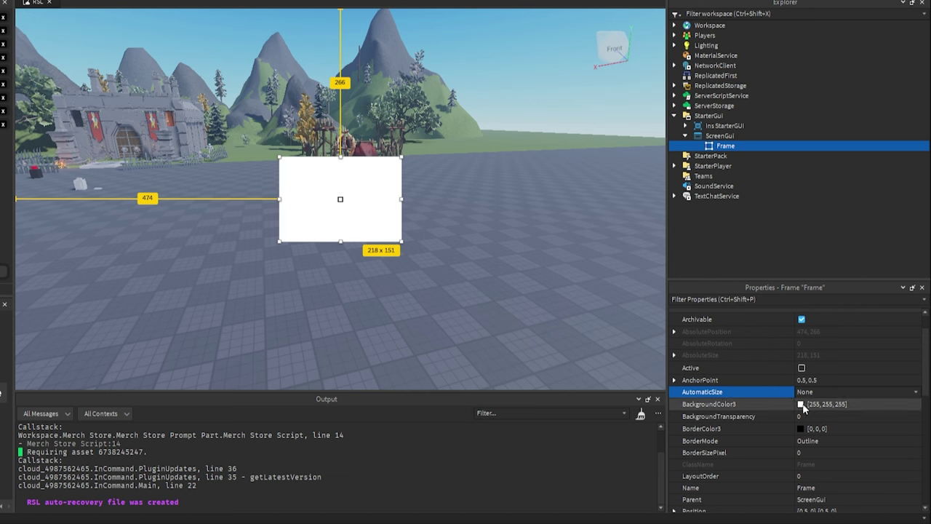
{"action": "left_click", "coordinate": [801, 404]}
{"action": "left_click_drag", "start_coordinate": [469, 200], "coordinate": [439, 245]}
{"action": "left_click", "coordinate": [525, 220]}
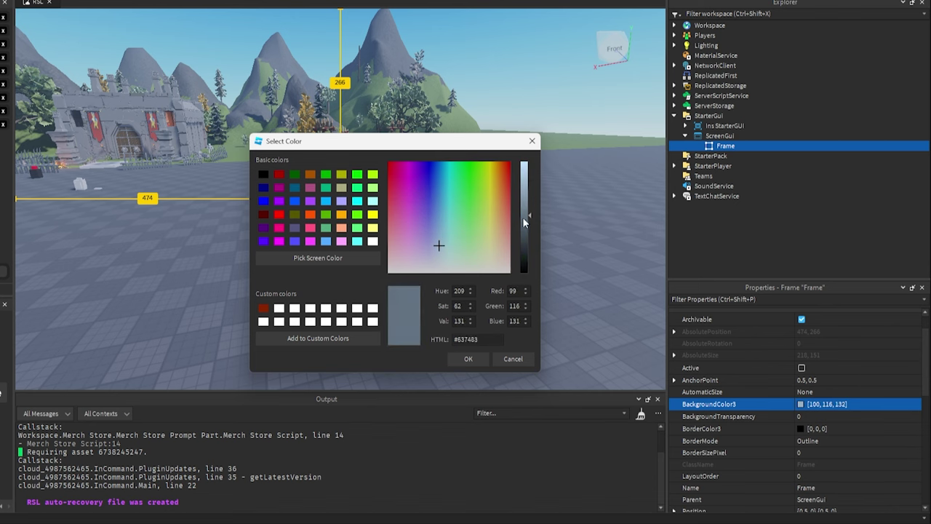
{"action": "left_click", "coordinate": [468, 359]}
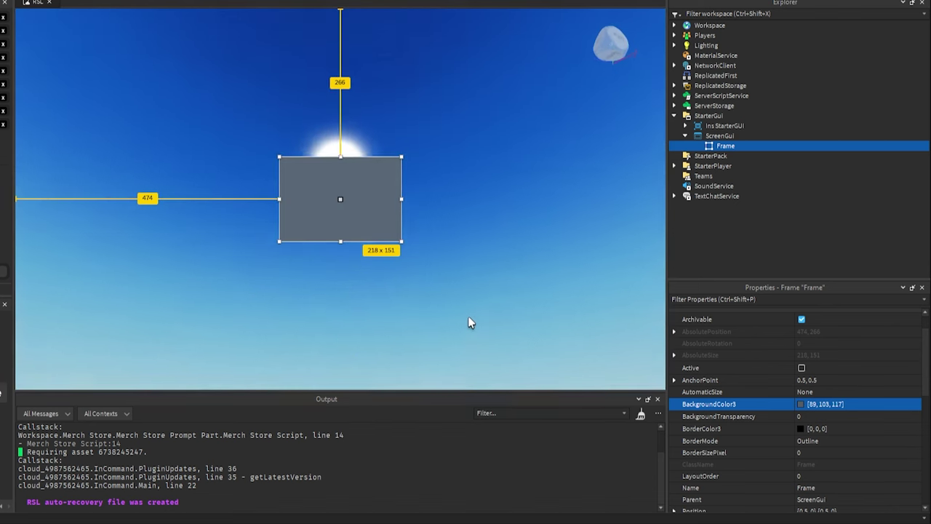
Step: Try a BackgroundTransparency of 1 on the Frame and return it to 0
{"action": "left_click", "coordinate": [835, 416]}
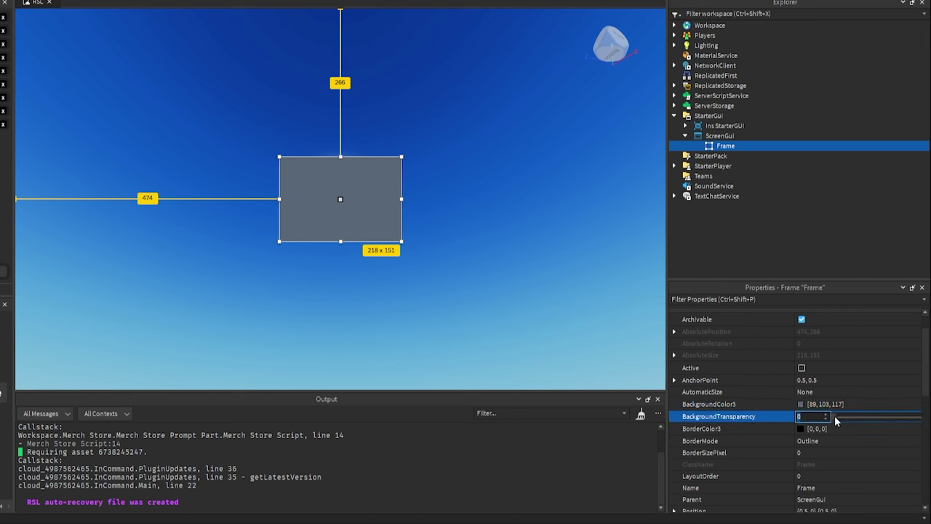
{"action": "type", "text": "1"}
{"action": "key", "text": "Return"}
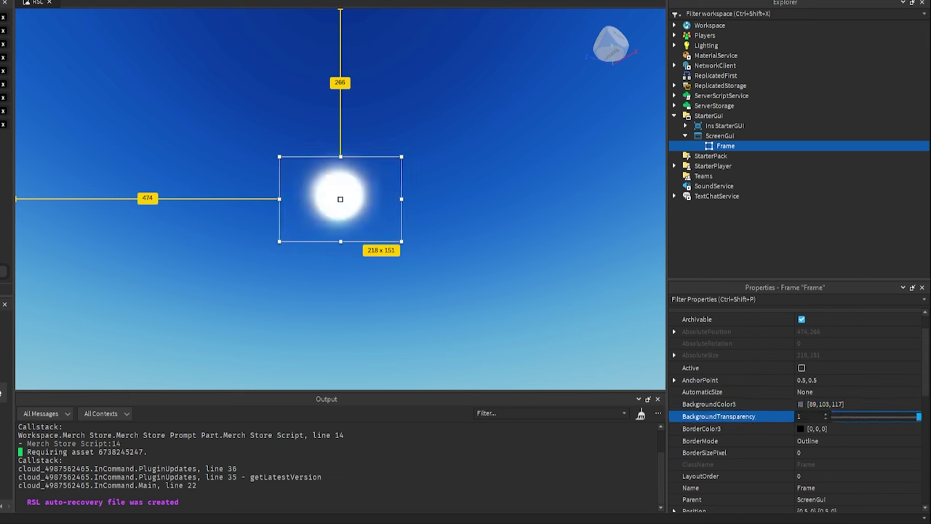
{"action": "left_click_drag", "start_coordinate": [917, 416], "coordinate": [617, 414]}
Step: Set the Frame's BorderColor3 to white [255, 255, 255]
{"action": "left_click", "coordinate": [730, 429]}
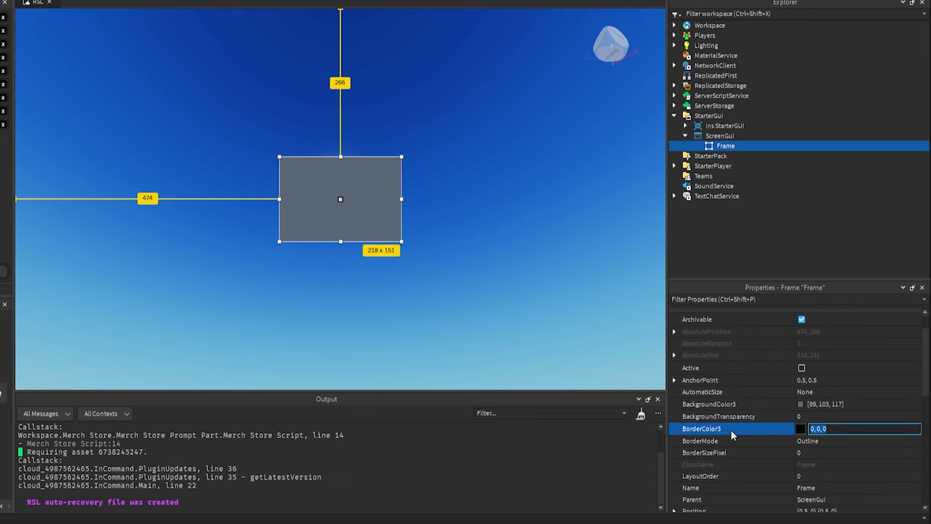
{"action": "left_click", "coordinate": [801, 429]}
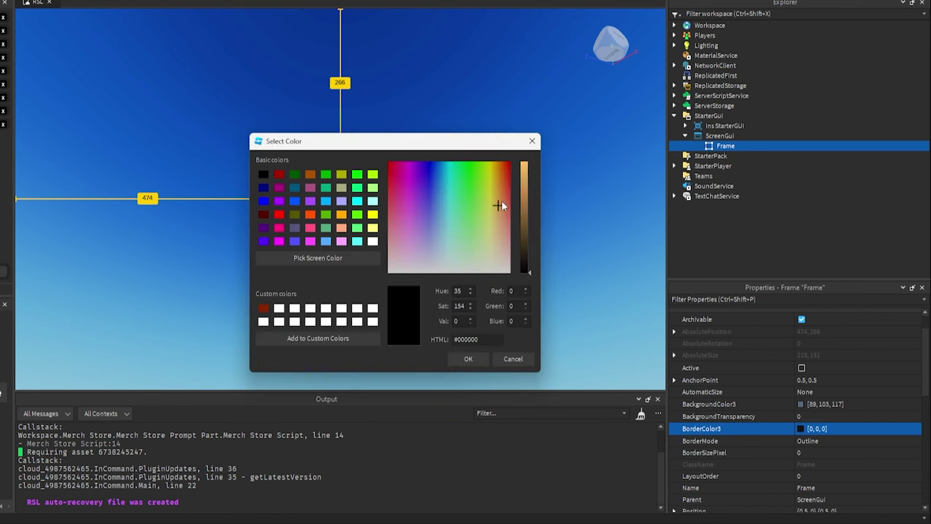
{"action": "left_click_drag", "start_coordinate": [500, 205], "coordinate": [491, 272]}
{"action": "left_click", "coordinate": [527, 176]}
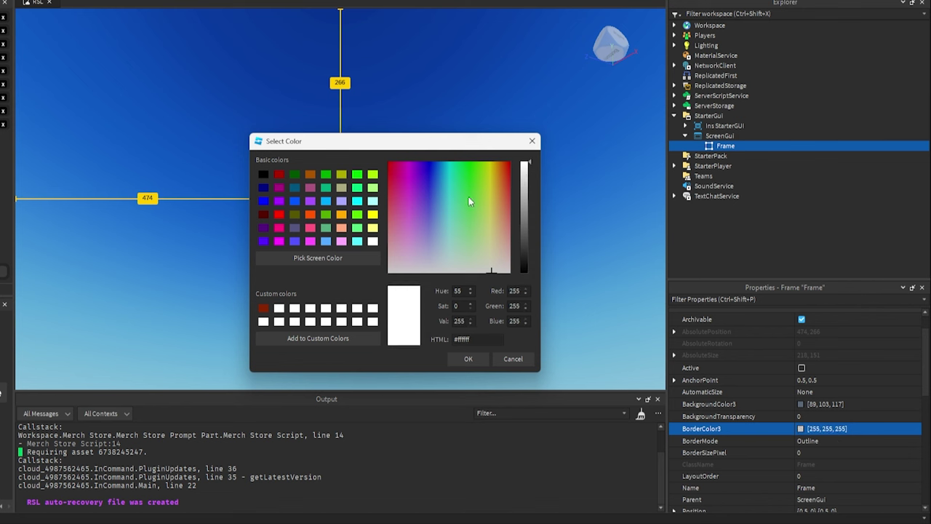
{"action": "left_click", "coordinate": [469, 359]}
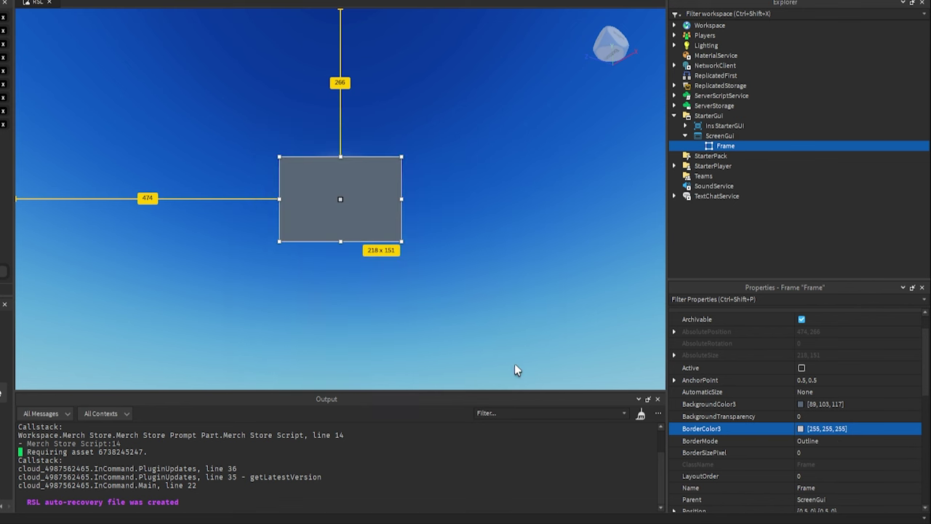
Step: Set the Frame's BorderSizePixel to 1 and deselect the Frame to view its border
{"action": "left_click", "coordinate": [807, 452]}
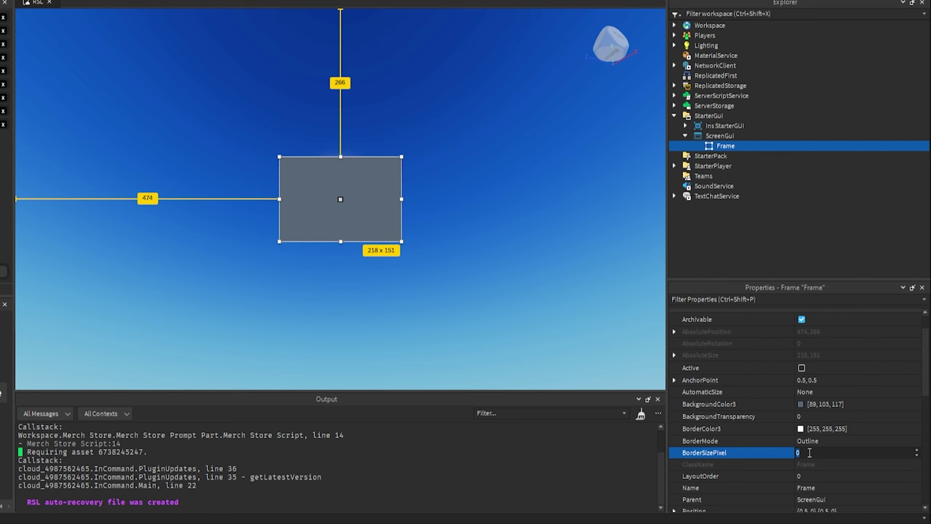
{"action": "type", "text": "1"}
{"action": "key", "text": "Return"}
{"action": "left_click", "coordinate": [486, 286]}
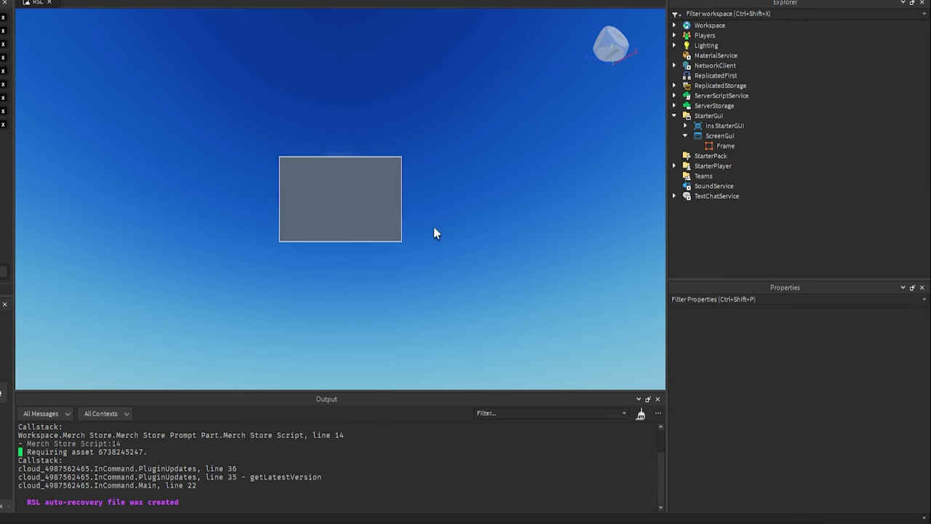
Step: Set the Frame's BorderSizePixel to 10 and deselect the Frame to view the thicker border
{"action": "left_click", "coordinate": [725, 146]}
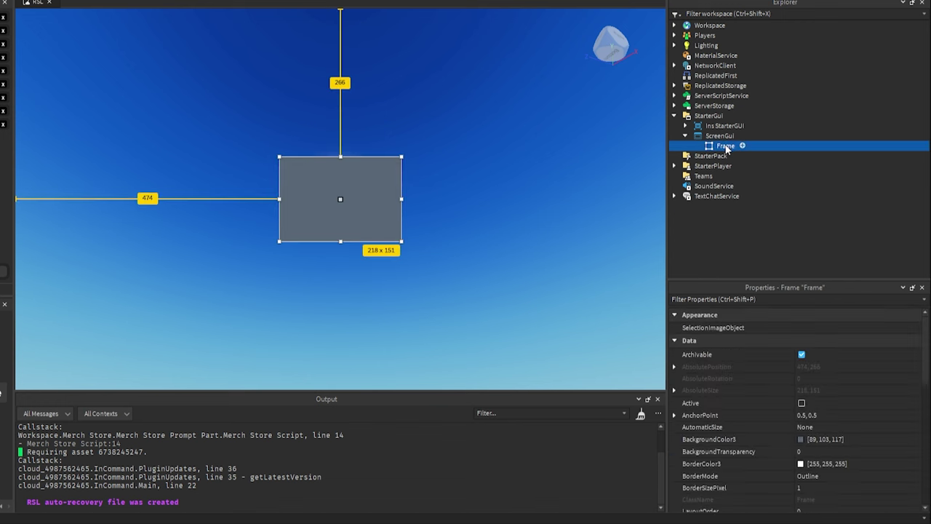
{"action": "left_click", "coordinate": [826, 487]}
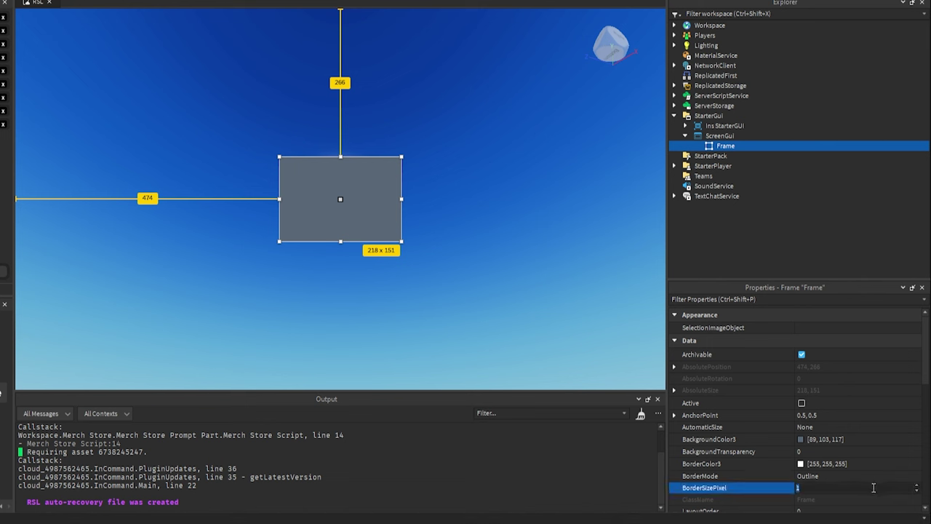
{"action": "type", "text": "10"}
{"action": "key", "text": "Return"}
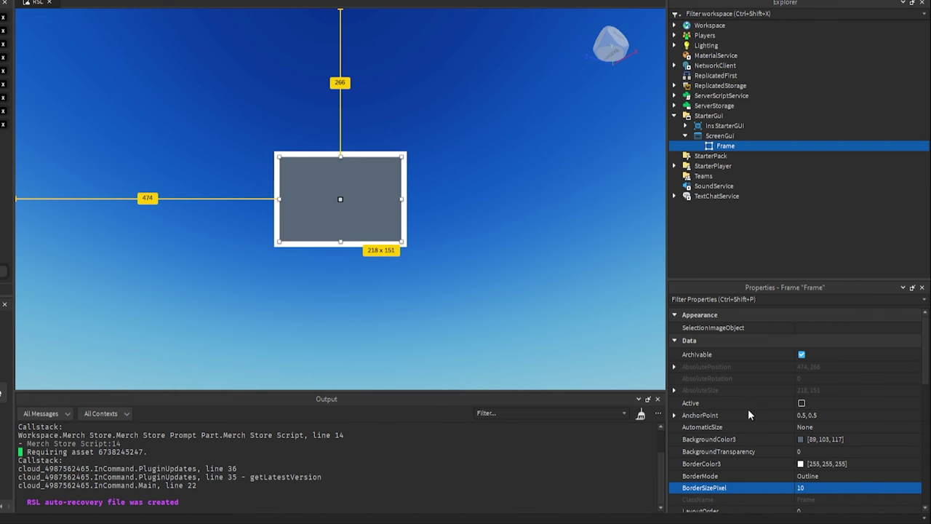
{"action": "left_click", "coordinate": [524, 287]}
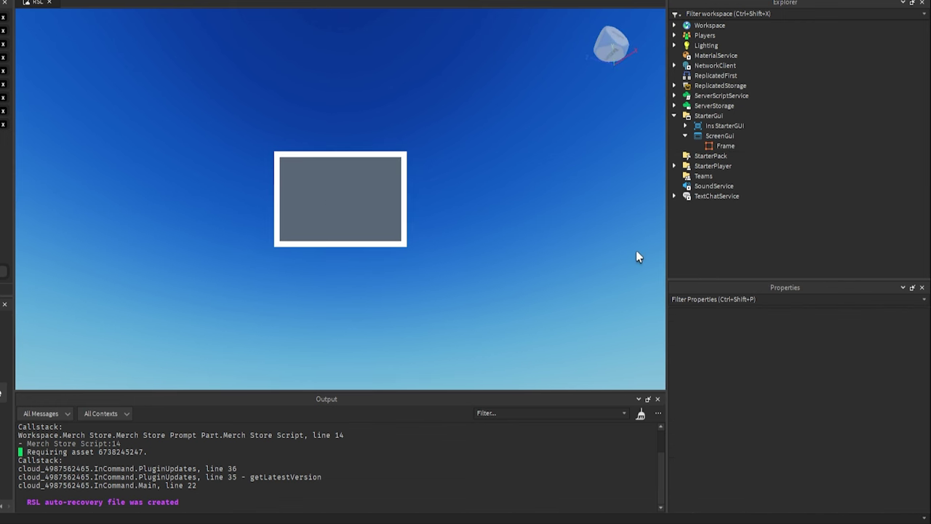
Step: Remove the Frame's border by setting its BorderSizePixel to 0
{"action": "left_click", "coordinate": [726, 147]}
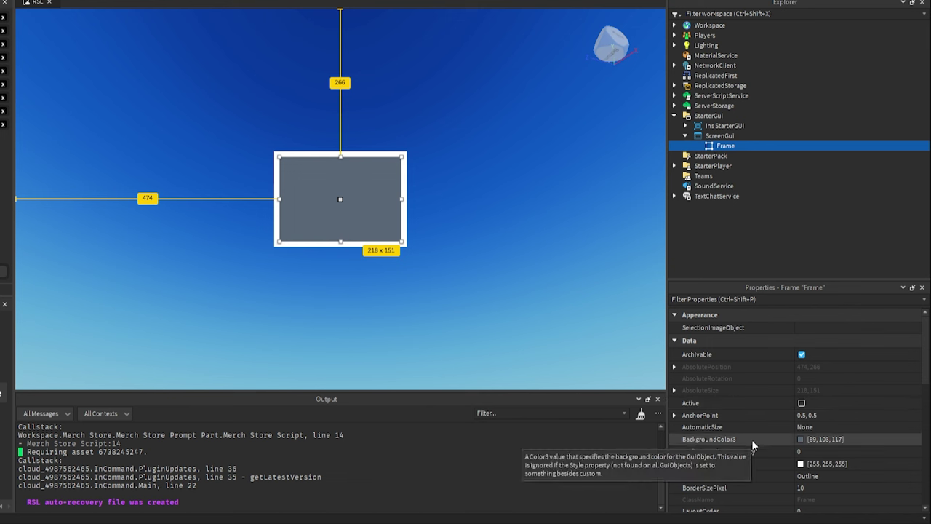
{"action": "scroll", "coordinate": [789, 454], "scroll_direction": "down", "scroll_amount": 1}
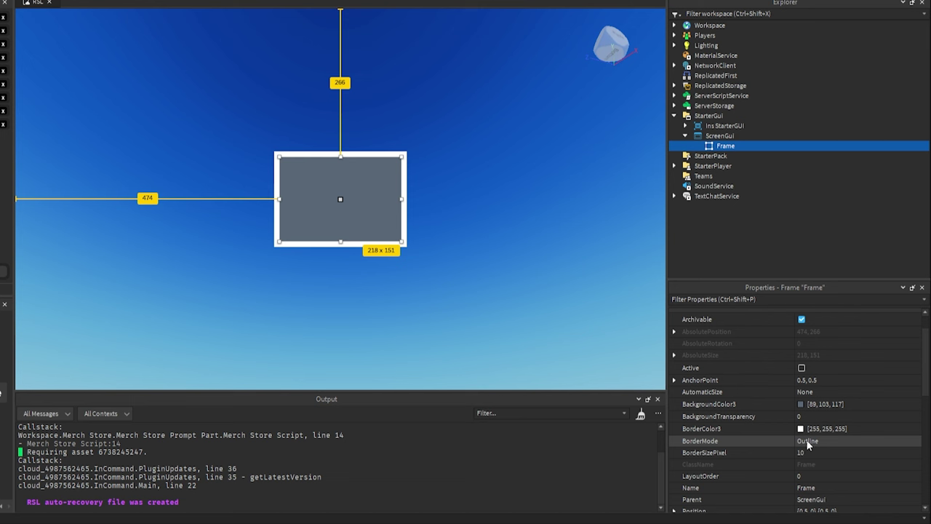
{"action": "left_click", "coordinate": [813, 451]}
{"action": "type", "text": "0"}
{"action": "key", "text": "Return"}
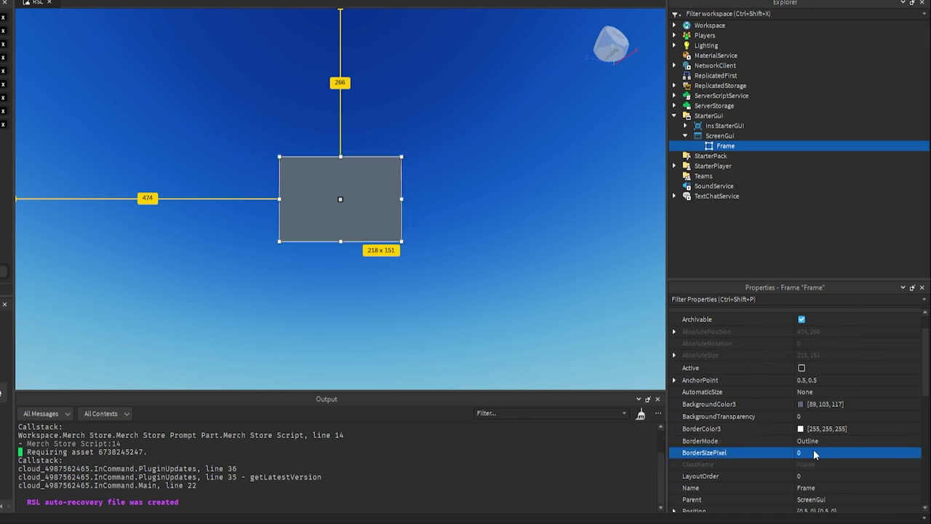
Step: Add a UIStroke to the Frame and set its Color to white [255, 255, 255]
{"action": "left_click", "coordinate": [743, 146]}
{"action": "type", "text": "ui"}
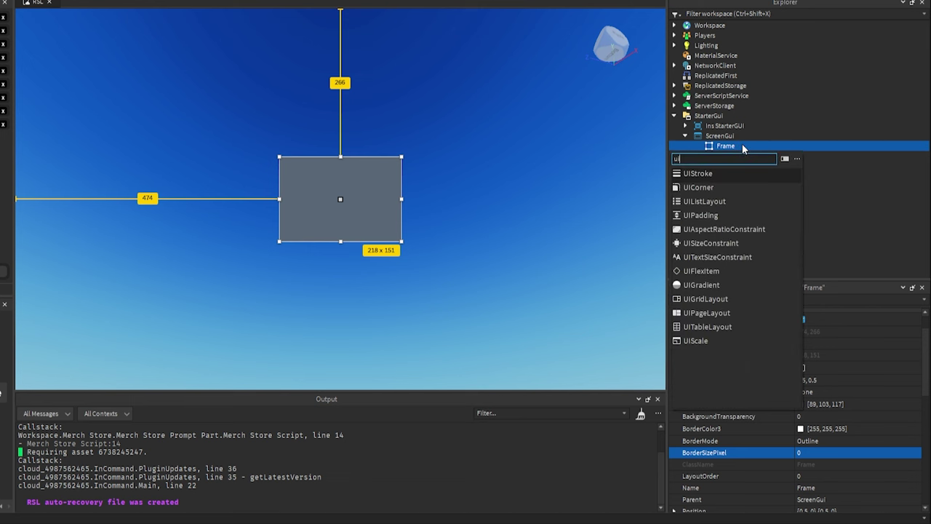
{"action": "left_click", "coordinate": [741, 287]}
{"action": "left_click", "coordinate": [804, 340]}
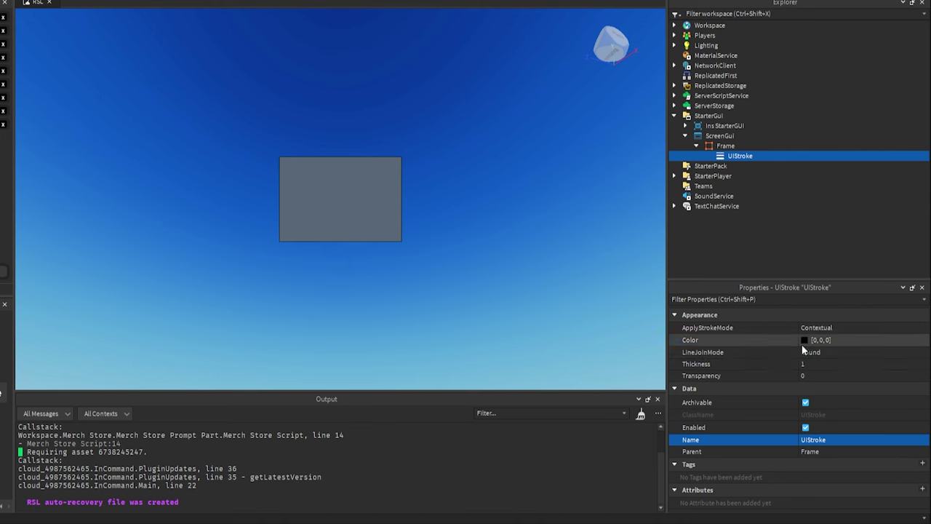
{"action": "left_click", "coordinate": [523, 163]}
{"action": "left_click", "coordinate": [469, 359]}
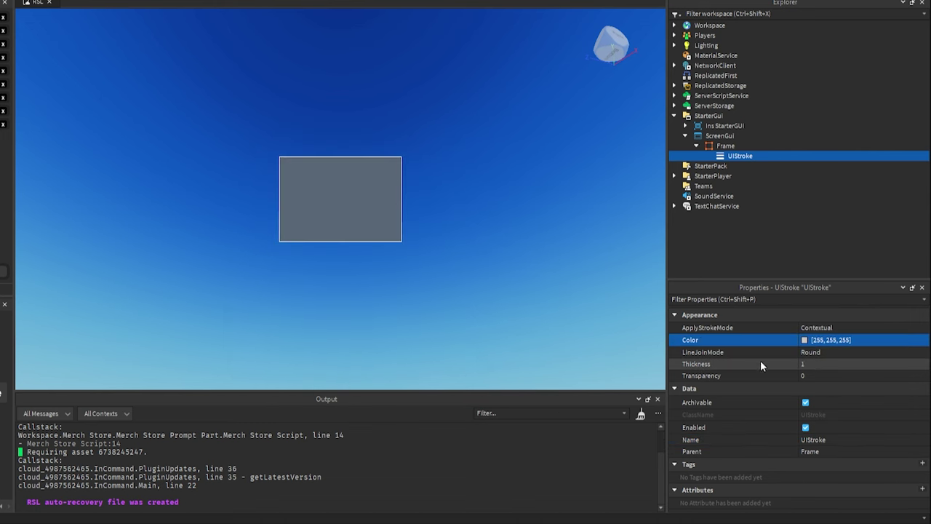
Step: Set the UIStroke's Thickness to 10
{"action": "left_click", "coordinate": [819, 363]}
{"action": "type", "text": "0"}
{"action": "key", "text": "Return"}
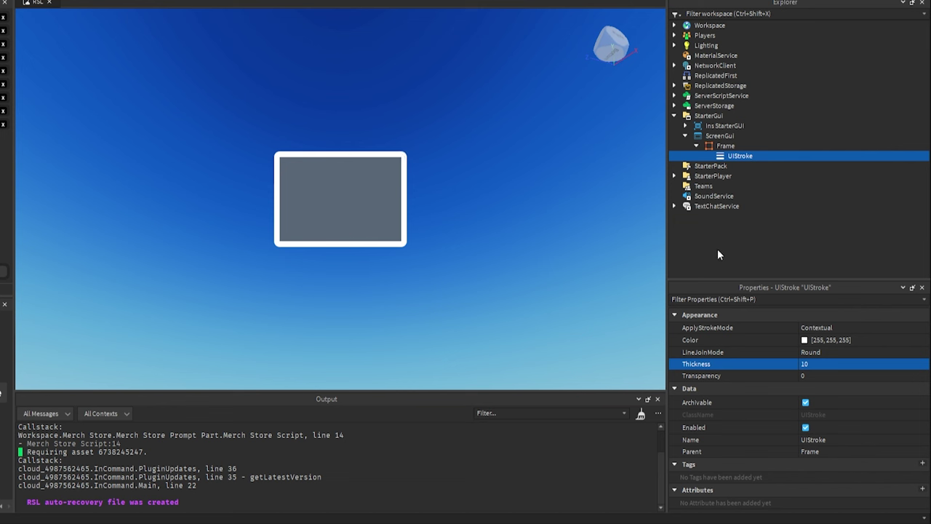
Step: Try the Miter and Bevel options for the UIStroke's LineJoinMode and set it back to Round
{"action": "left_click", "coordinate": [821, 353]}
{"action": "left_click", "coordinate": [819, 375]}
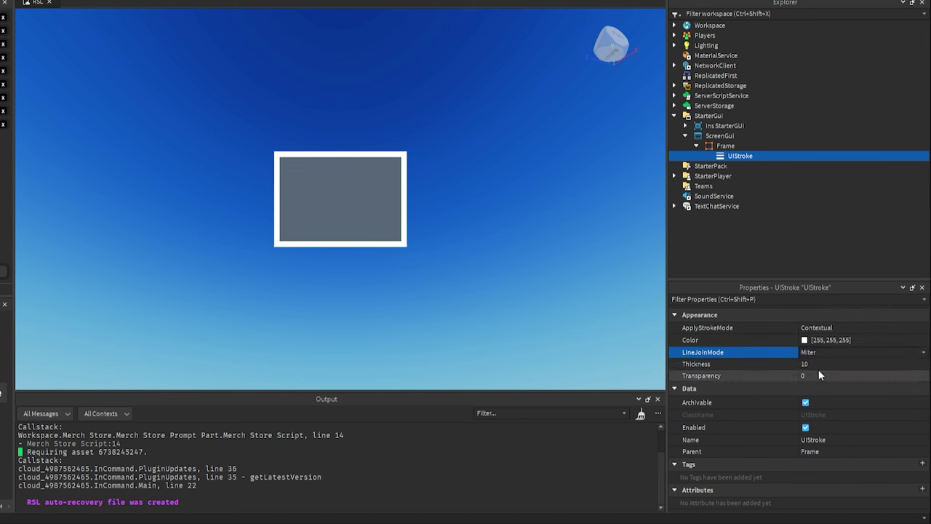
{"action": "left_click", "coordinate": [823, 353]}
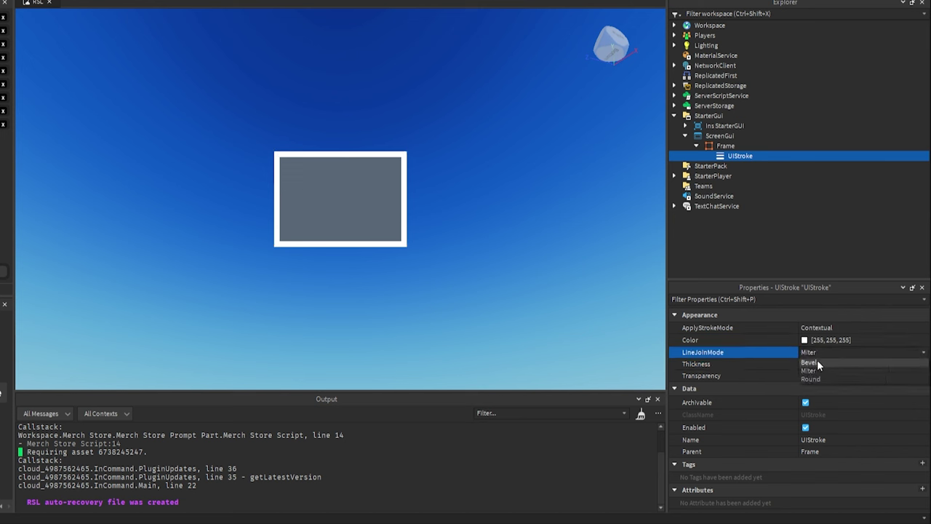
{"action": "left_click", "coordinate": [812, 362]}
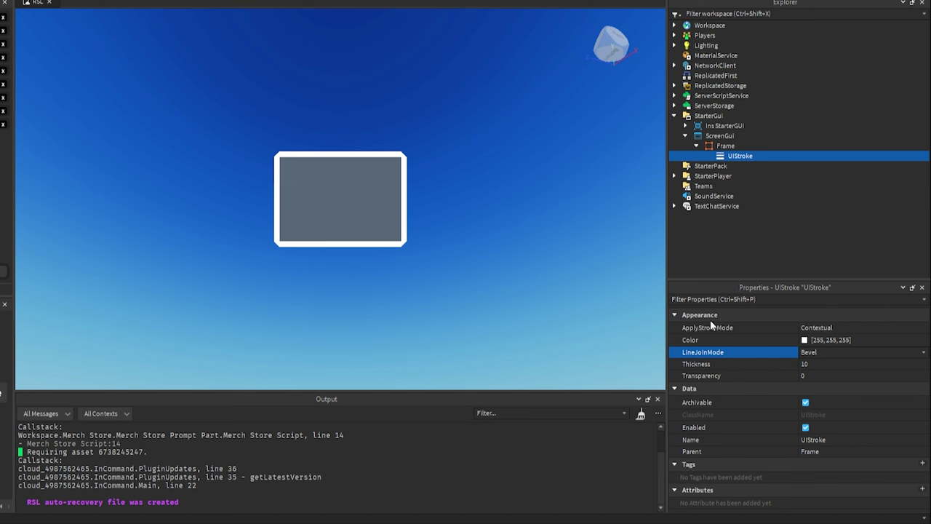
{"action": "left_click", "coordinate": [815, 352]}
{"action": "left_click", "coordinate": [816, 376]}
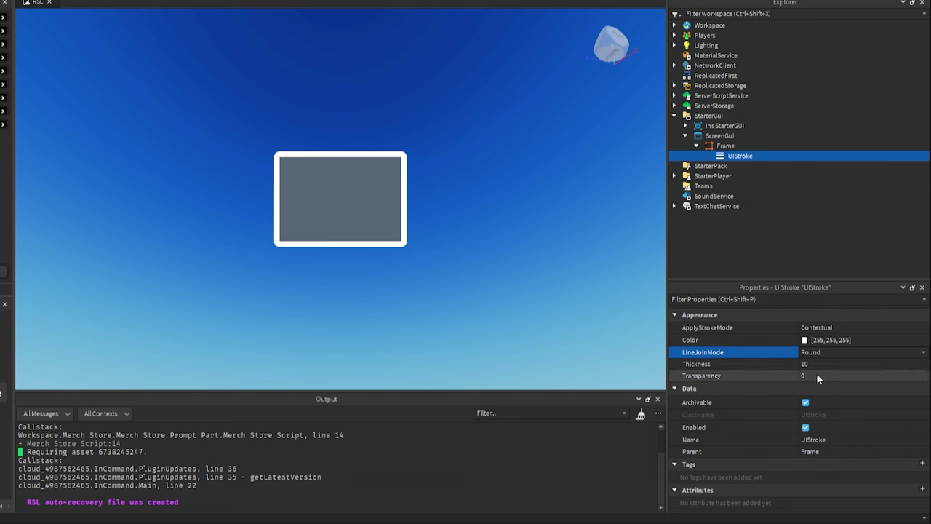
Step: Choose Contextual as the UIStroke's ApplyStrokeMode and delete the UIStroke from the Frame
{"action": "left_click", "coordinate": [816, 375]}
{"action": "mouse_move", "coordinate": [834, 375]}
{"action": "left_mouse_down"}
{"action": "mouse_move", "coordinate": [896, 375]}
{"action": "mouse_move", "coordinate": [784, 371]}
{"action": "left_mouse_up"}
{"action": "left_click", "coordinate": [813, 329]}
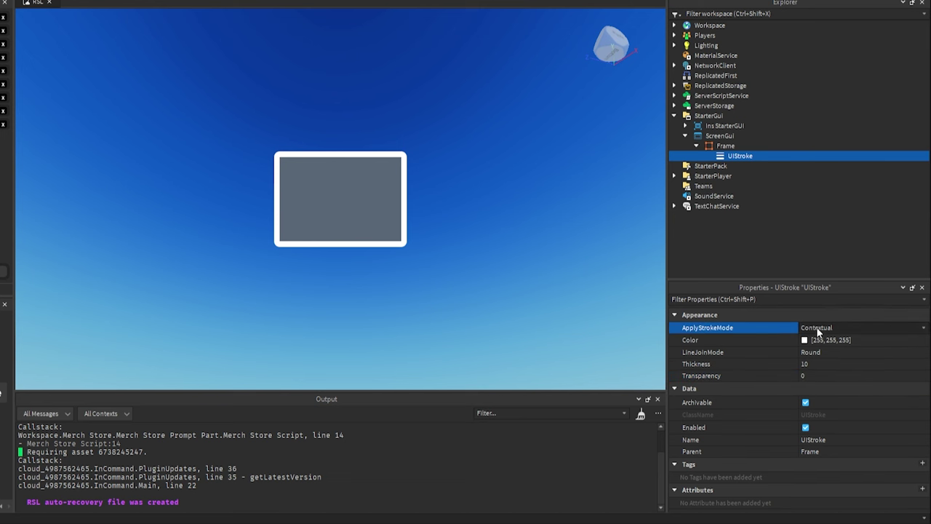
{"action": "left_click", "coordinate": [817, 328]}
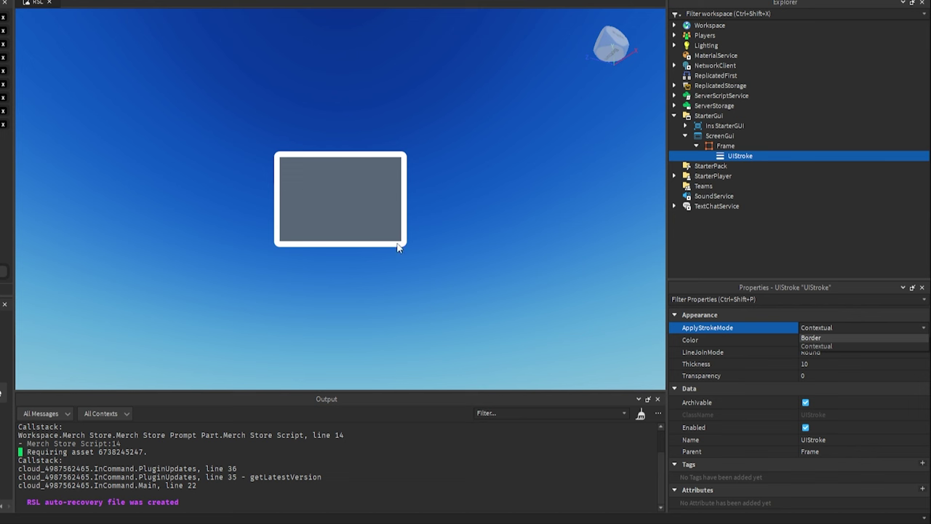
{"action": "left_click", "coordinate": [835, 346]}
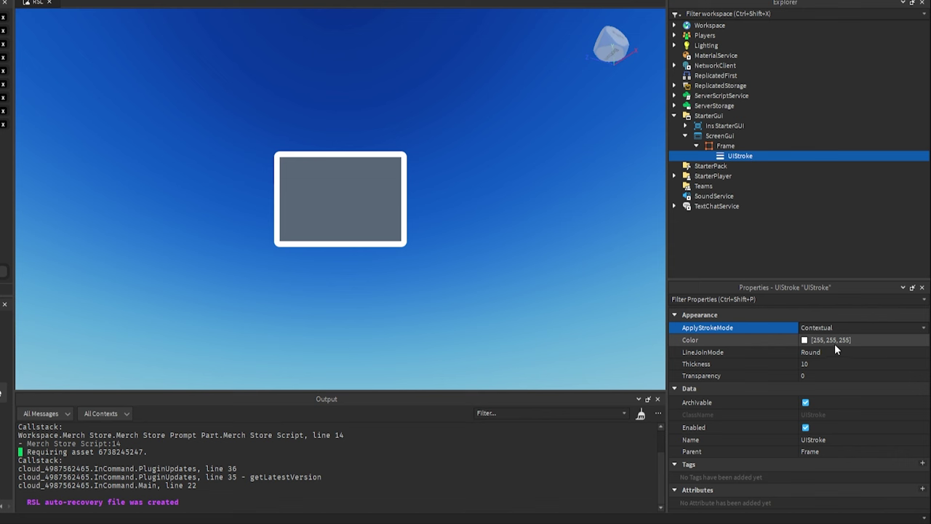
{"action": "key", "text": "Delete"}
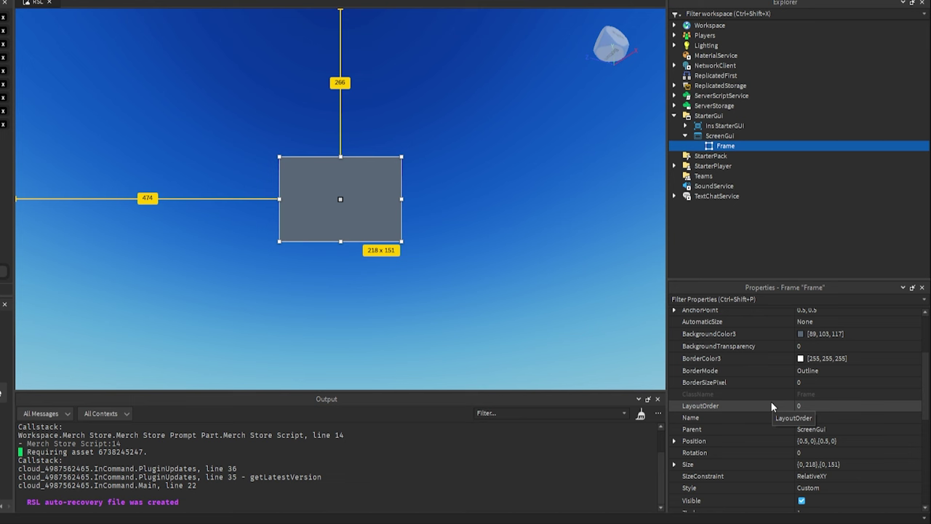
Step: Insert a child Frame inside the grey Frame and shrink it to about 44 x 44 pixels
{"action": "left_click", "coordinate": [741, 146]}
{"action": "left_click", "coordinate": [693, 216]}
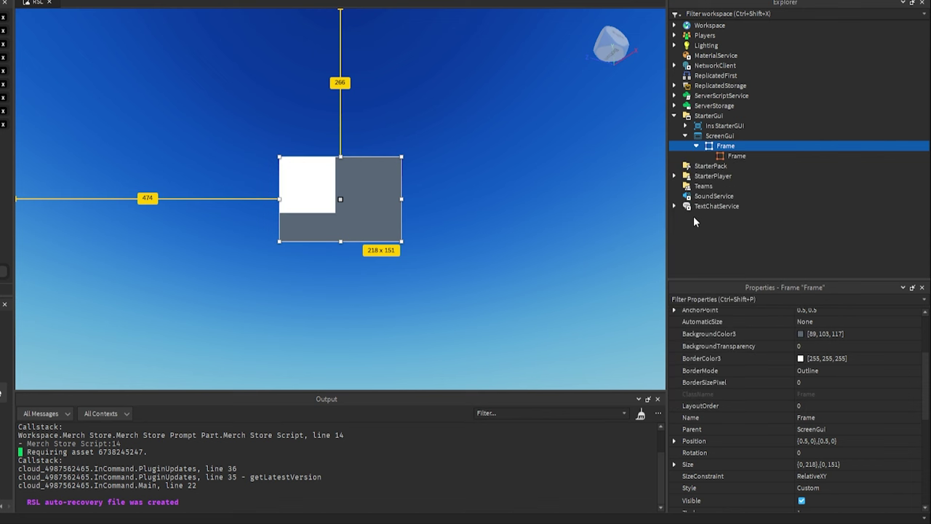
{"action": "left_click_drag", "start_coordinate": [335, 213], "coordinate": [308, 191]}
Step: Add a UIListLayout to the grey parent Frame
{"action": "left_click", "coordinate": [731, 146]}
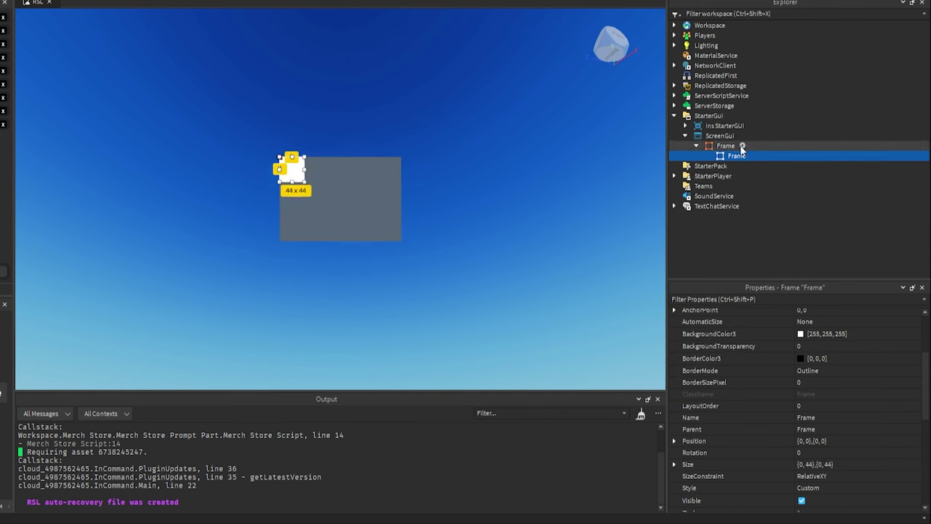
{"action": "left_click", "coordinate": [743, 147]}
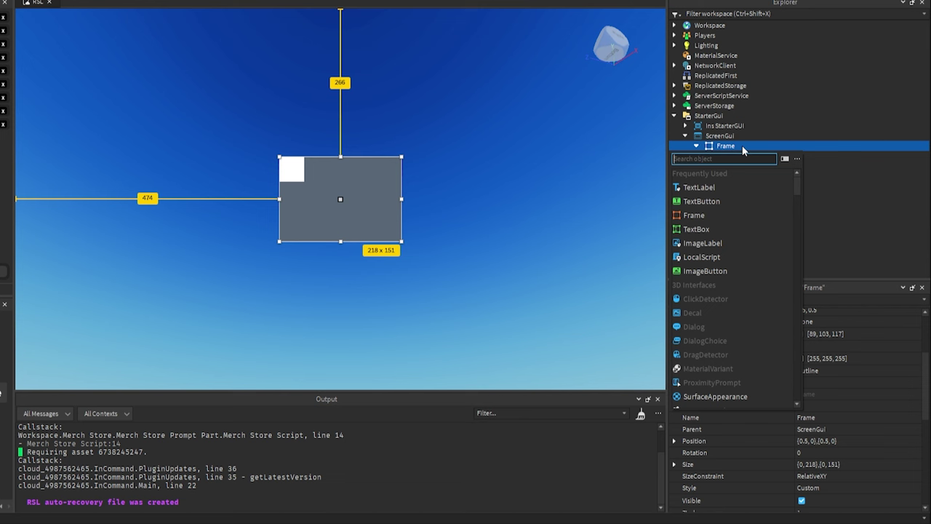
{"action": "type", "text": "uil"}
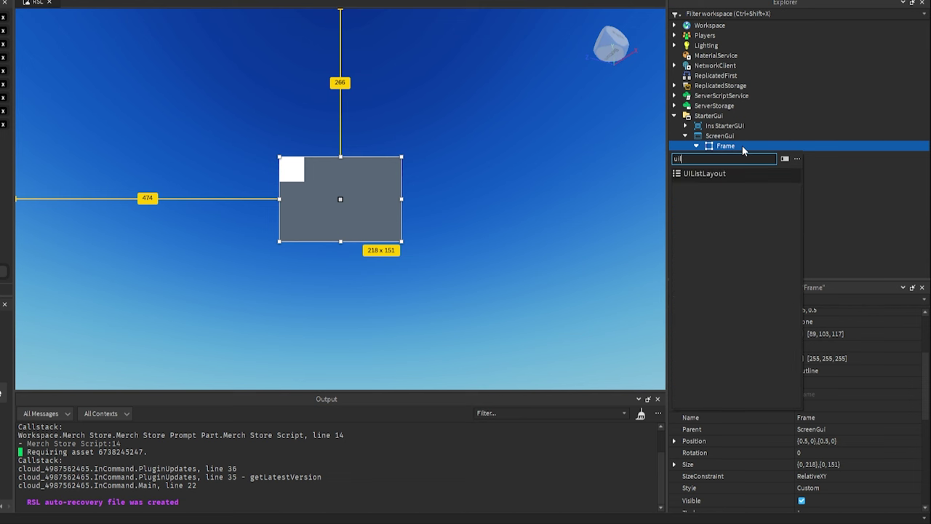
{"action": "key", "text": "Return"}
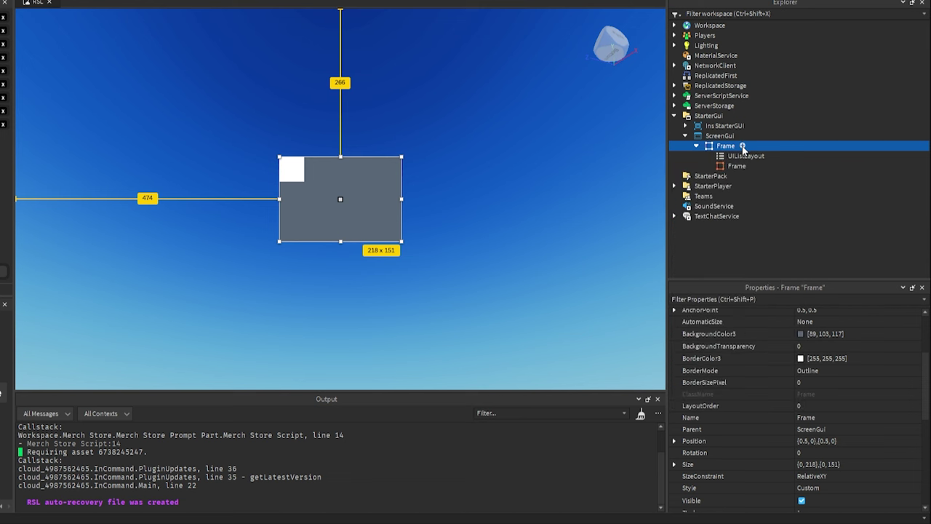
Step: Duplicate the small white child Frame five times so the copies stack in the list layout
{"action": "left_click", "coordinate": [737, 167]}
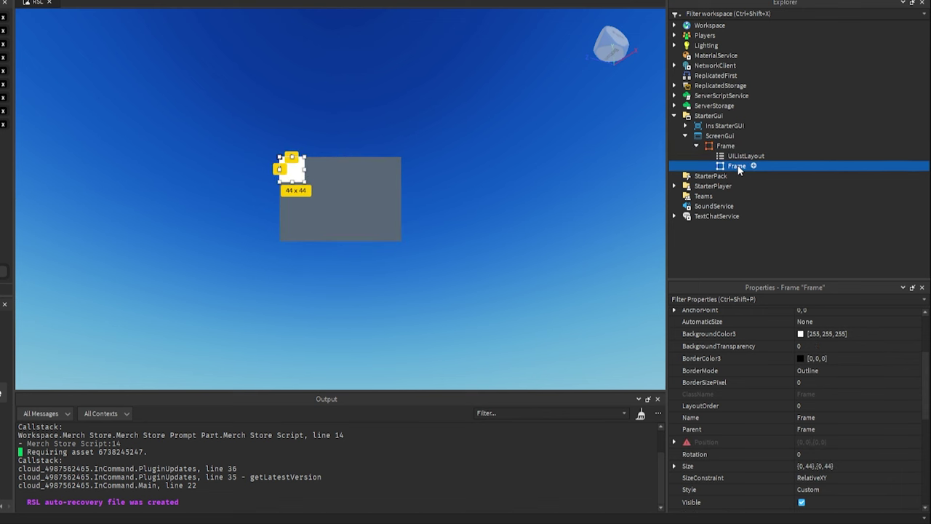
{"action": "left_click", "coordinate": [733, 157]}
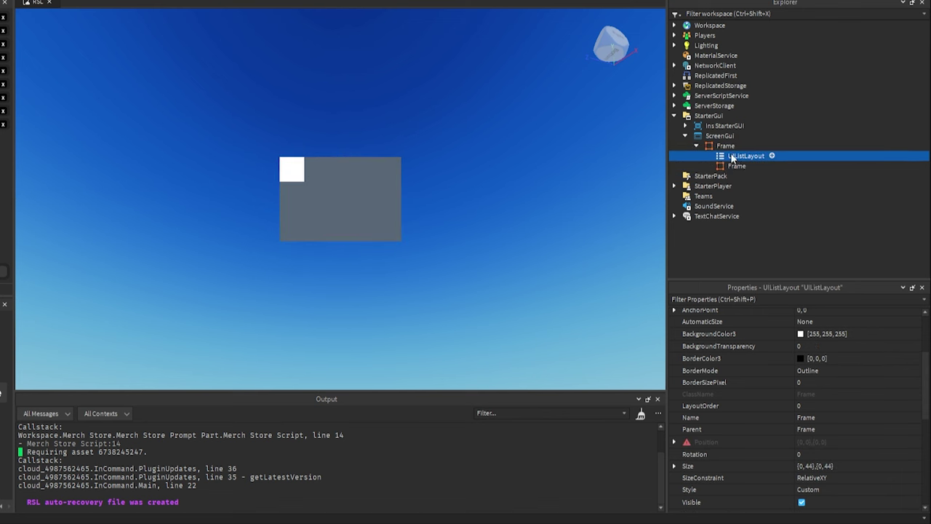
{"action": "left_click", "coordinate": [733, 166]}
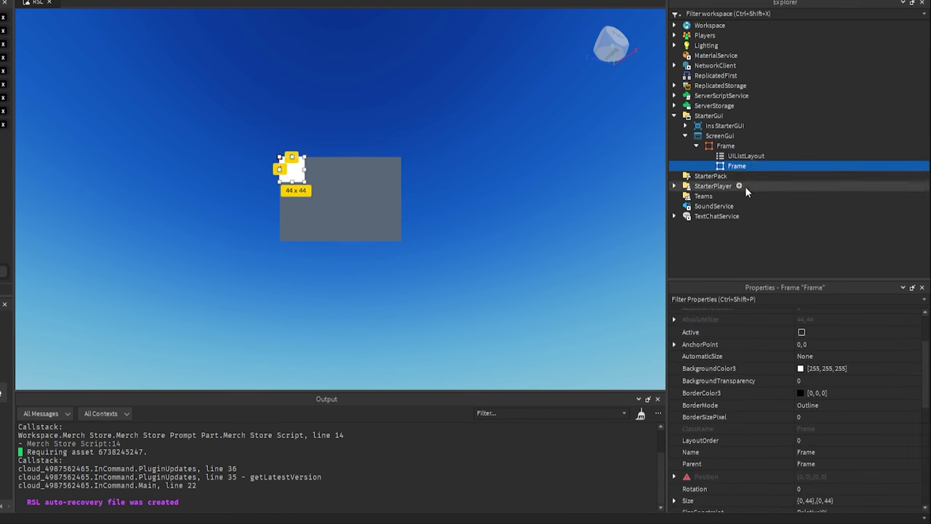
{"action": "key", "text": "ctrl+d"}
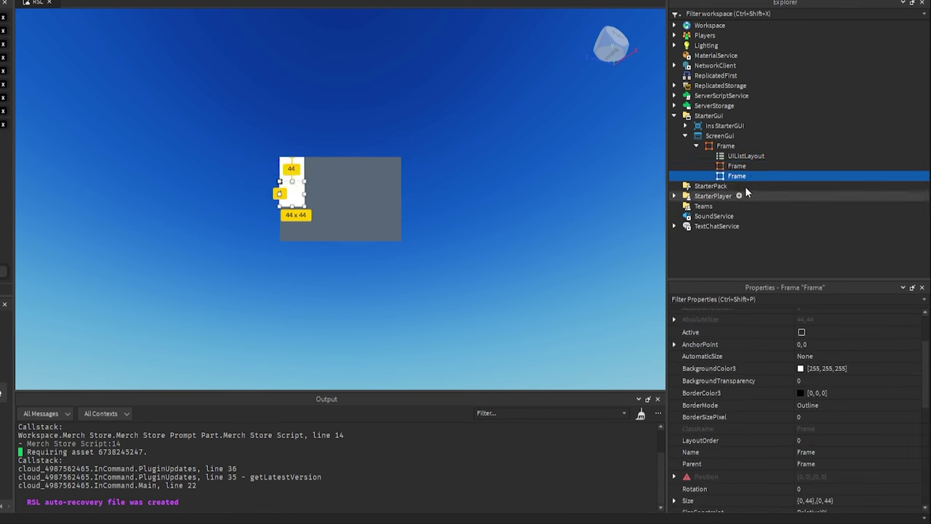
{"action": "key", "text": "ctrl+d"}
{"action": "key", "text": "ctrl+d"}
{"action": "key", "text": "ctrl+d"}
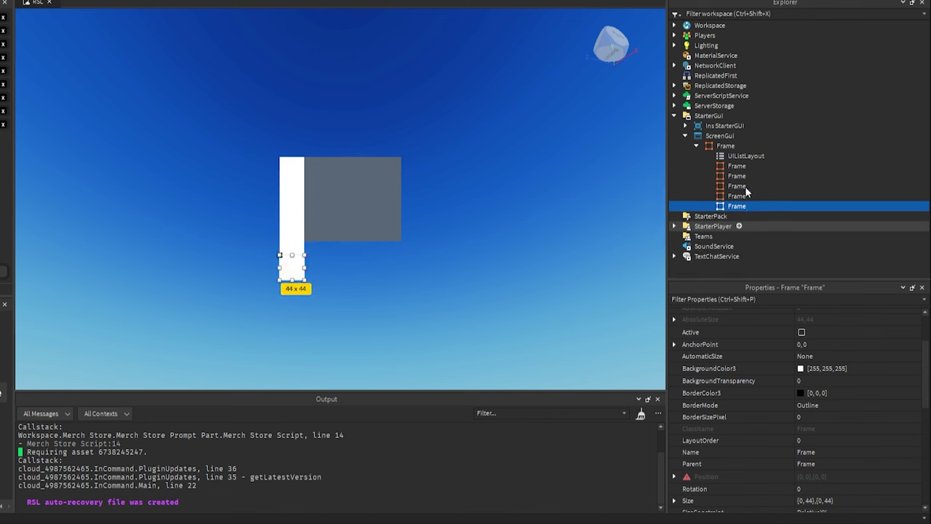
{"action": "key", "text": "ctrl+d"}
Step: Set the third child Frame's BackgroundColor3 to lime green [154, 255, 21]
{"action": "left_click", "coordinate": [737, 186]}
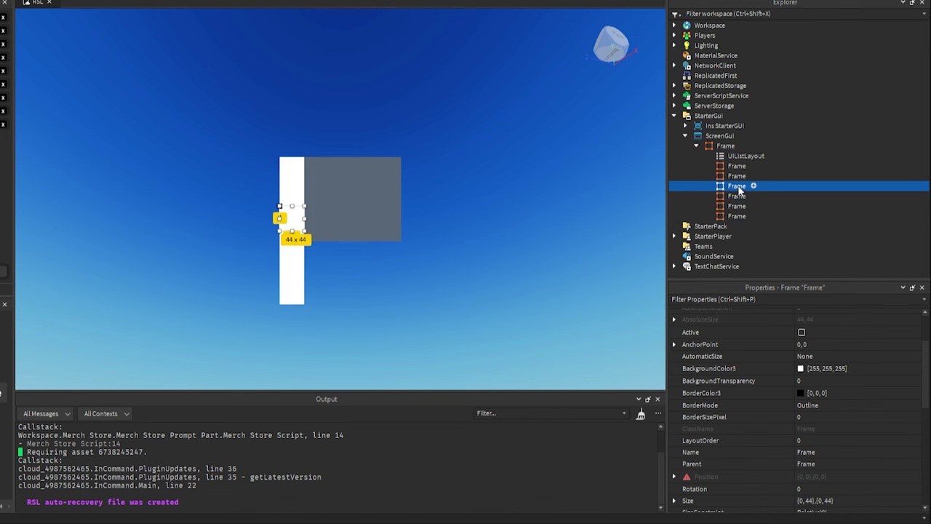
{"action": "left_click", "coordinate": [800, 368]}
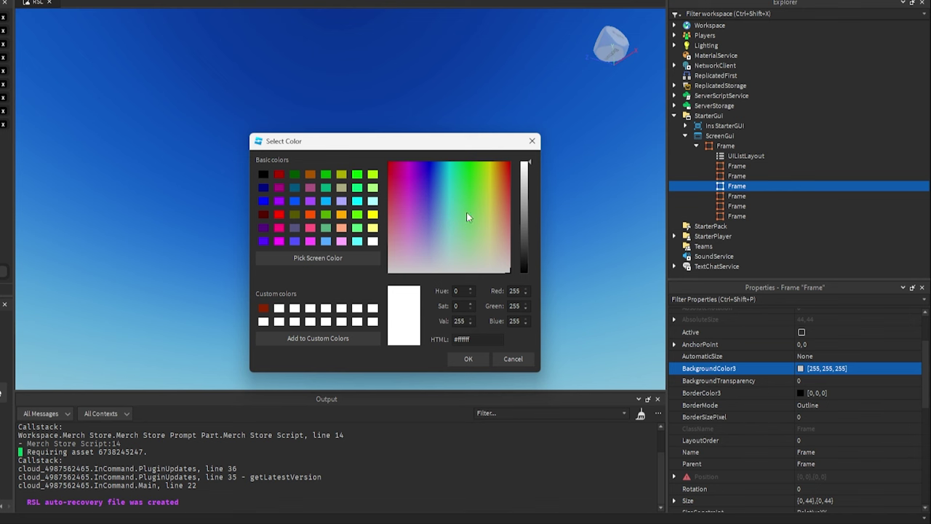
{"action": "left_click_drag", "start_coordinate": [467, 212], "coordinate": [480, 170]}
{"action": "left_click", "coordinate": [469, 359]}
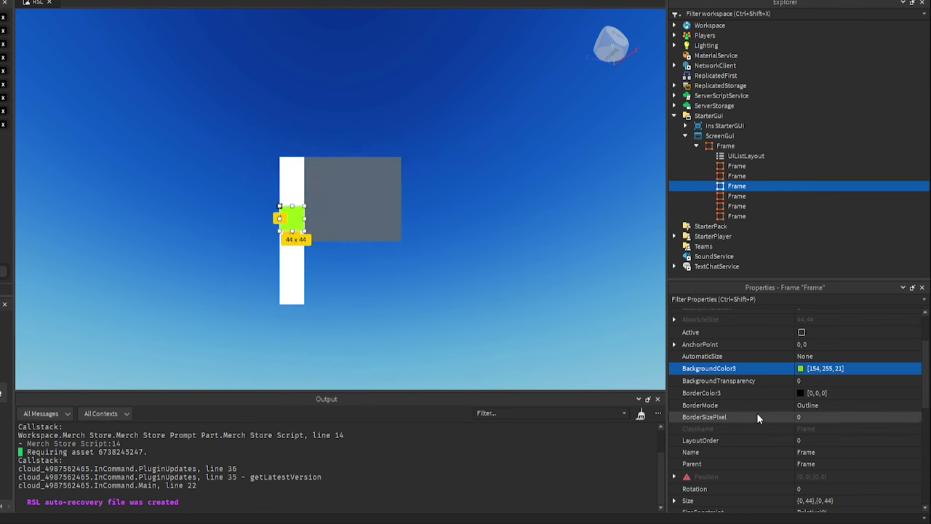
Step: Set the green child Frame's LayoutOrder to 1 to move it to the end of the list
{"action": "left_click", "coordinate": [806, 441]}
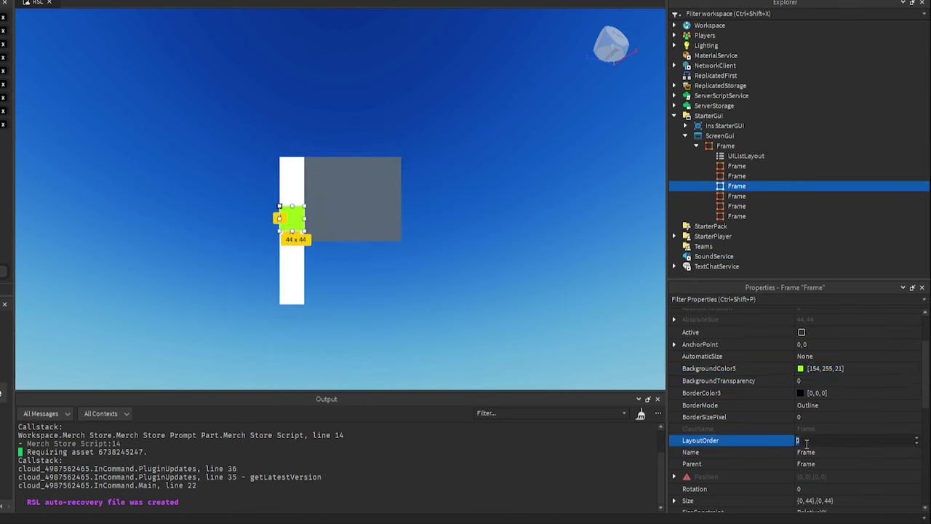
{"action": "type", "text": "1"}
{"action": "key", "text": "Return"}
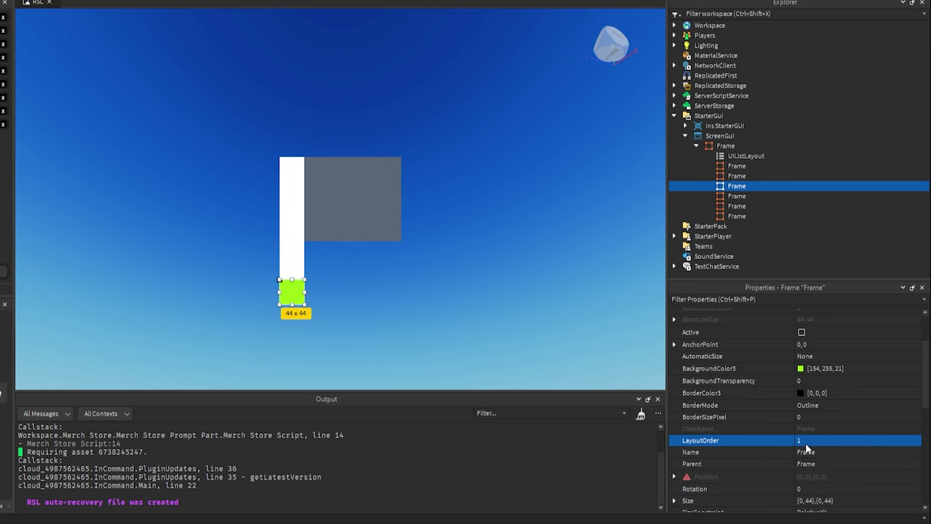
Step: Set the green child Frame's LayoutOrder to -1 to place it first in the list
{"action": "left_click", "coordinate": [805, 443]}
{"action": "type", "text": "-1"}
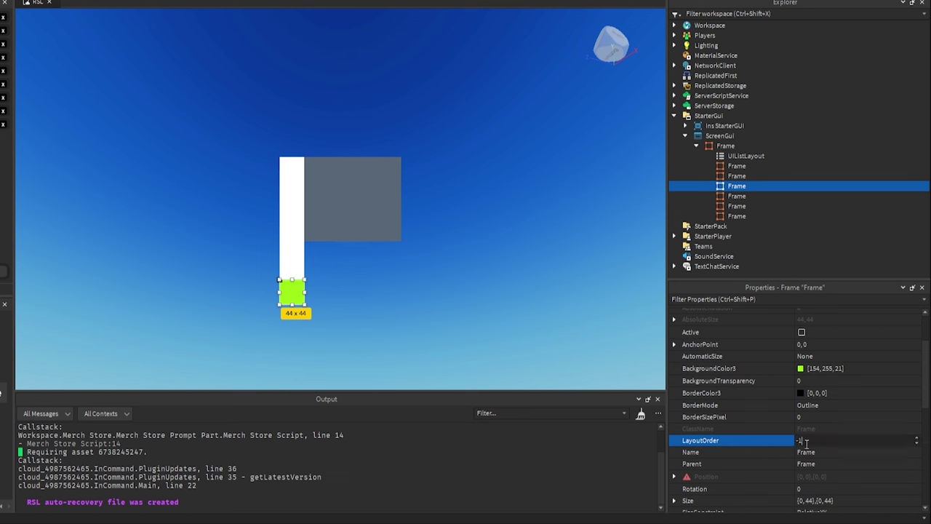
{"action": "key", "text": "Return"}
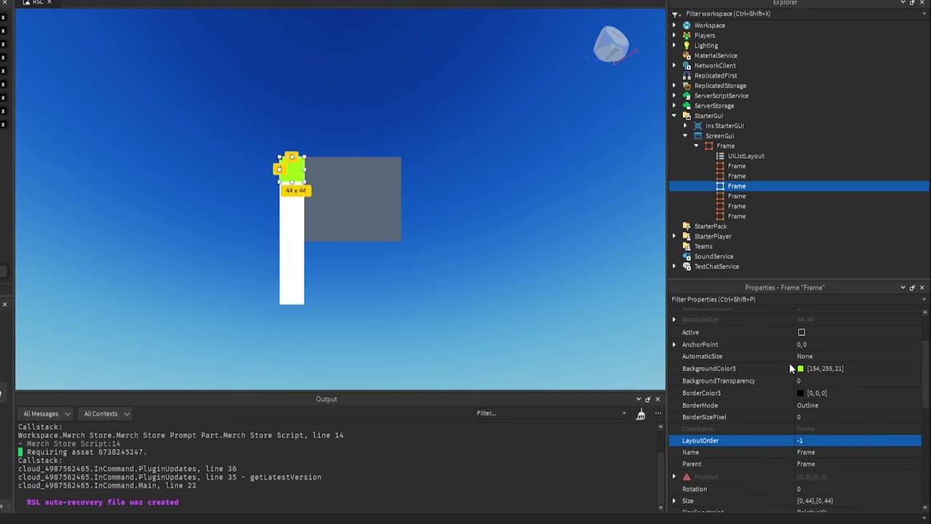
Step: Give the fourth child Frame a purple BackgroundColor3 [105, 46, 255] and set its LayoutOrder to -2
{"action": "left_click", "coordinate": [736, 196]}
{"action": "left_click", "coordinate": [799, 368]}
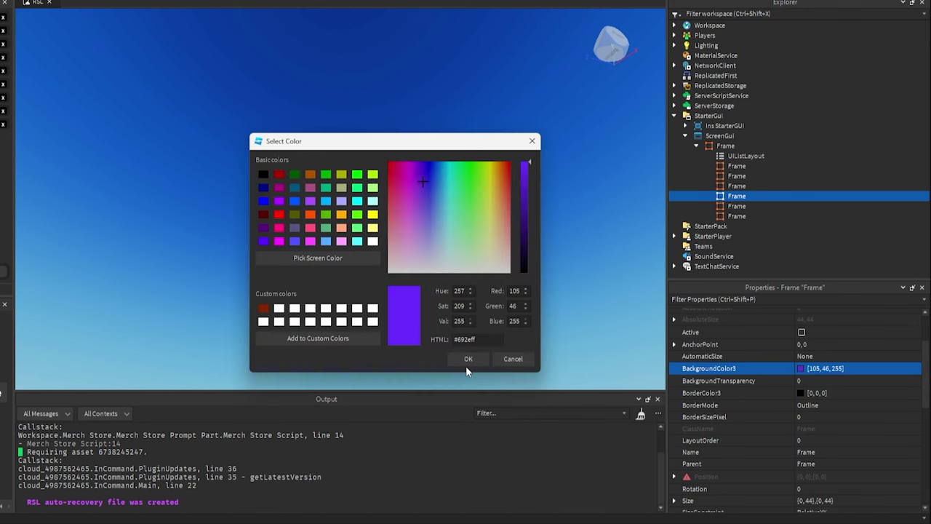
{"action": "left_click", "coordinate": [468, 357]}
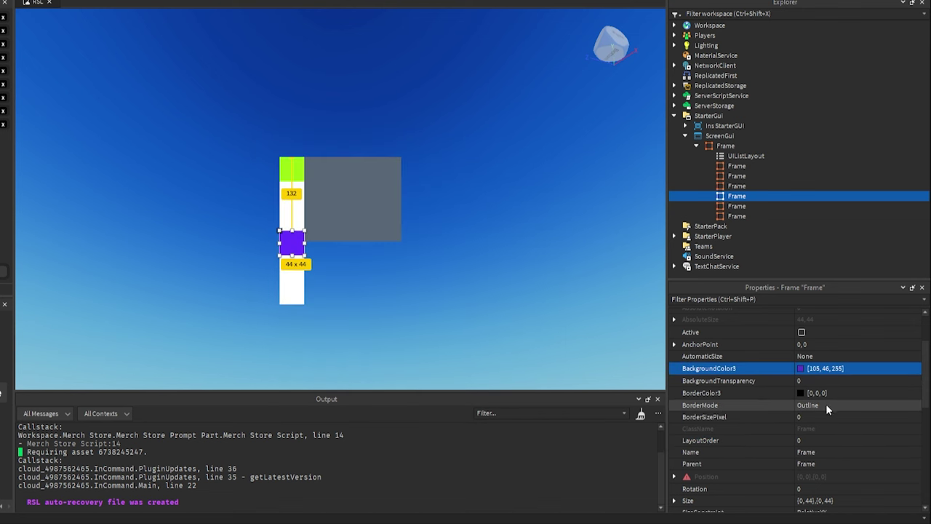
{"action": "left_click", "coordinate": [803, 440]}
{"action": "type", "text": "-2"}
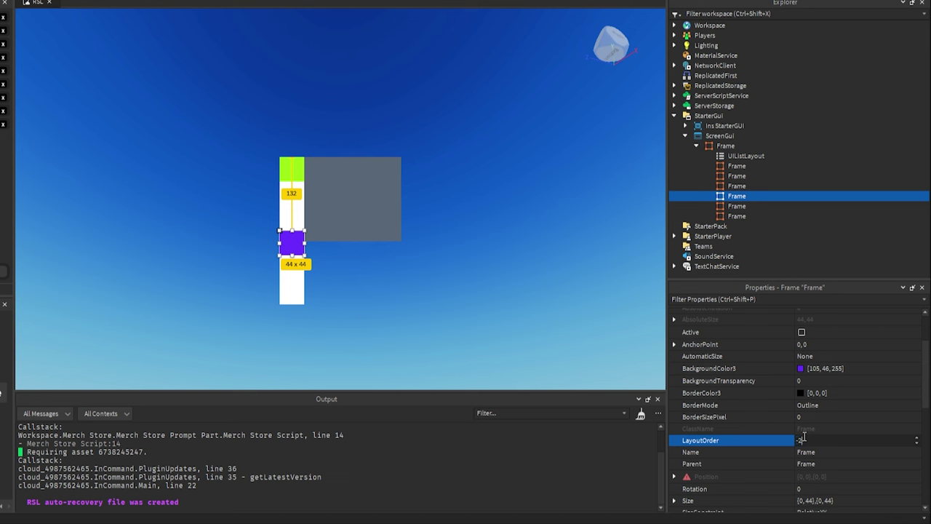
{"action": "key", "text": "Return"}
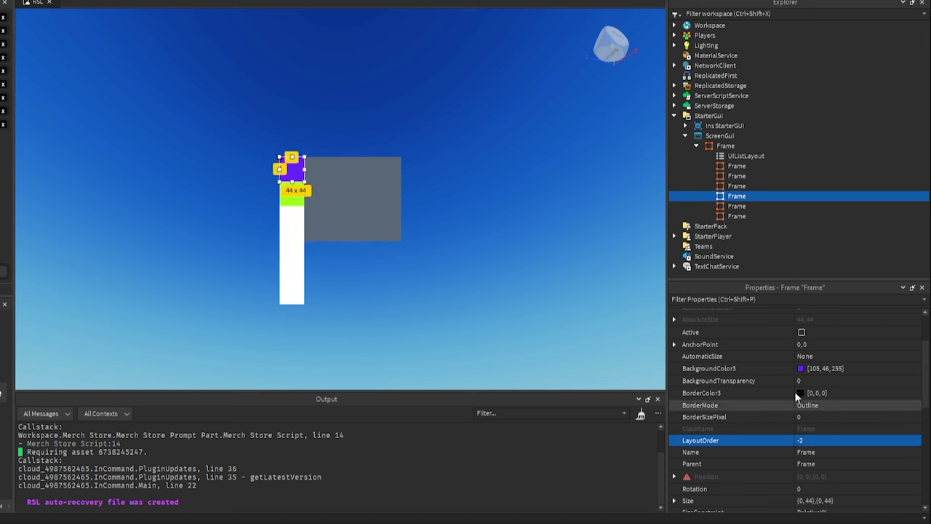
Step: Set the UIListLayout's SortOrder to Name
{"action": "left_click", "coordinate": [736, 186]}
{"action": "left_click", "coordinate": [745, 156]}
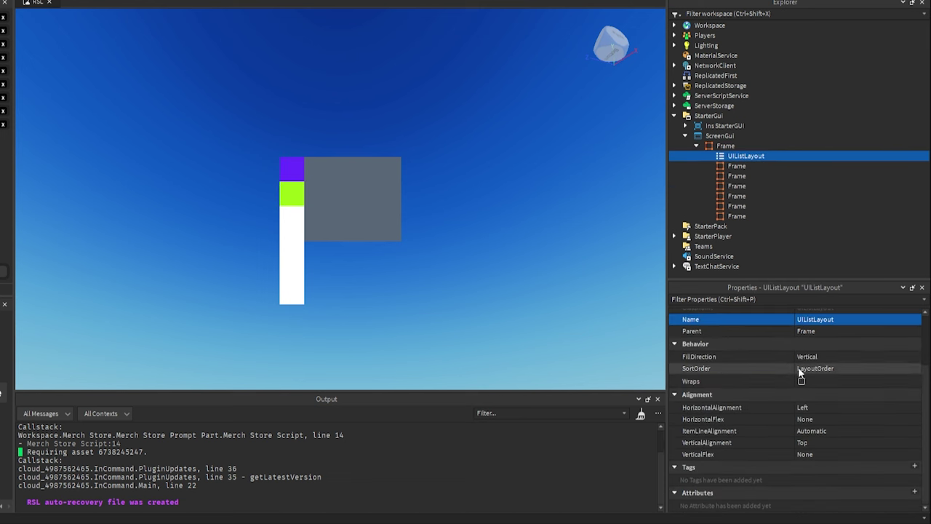
{"action": "left_click", "coordinate": [805, 369]}
{"action": "left_click", "coordinate": [814, 368]}
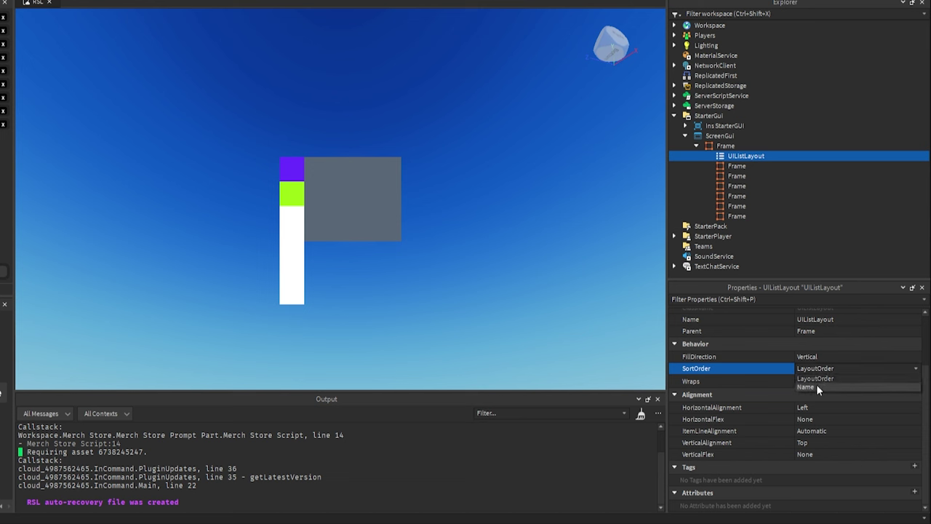
{"action": "left_click", "coordinate": [816, 388]}
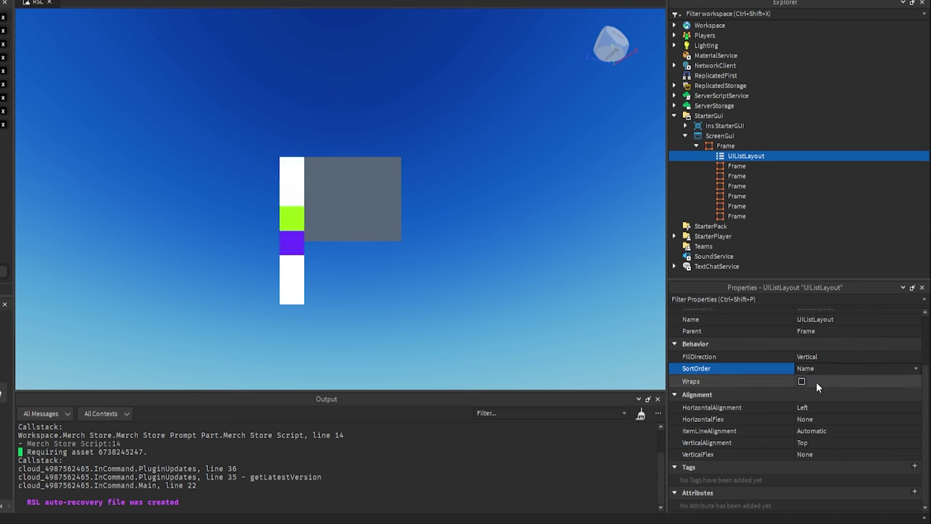
Step: Delete the UIListLayout and all six child Frames from the parent Frame
{"action": "scroll", "coordinate": [816, 388], "scroll_direction": "up", "scroll_amount": 3}
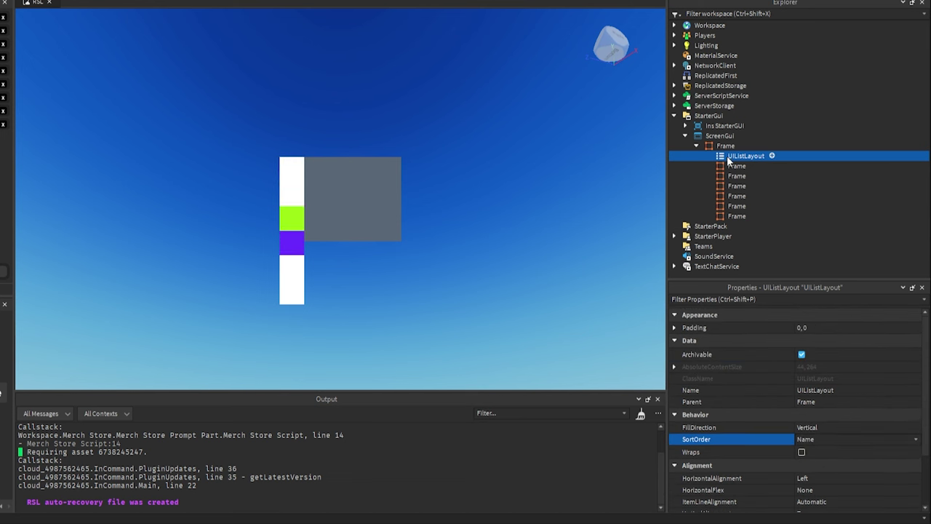
{"action": "left_click", "coordinate": [734, 216], "text": "shift"}
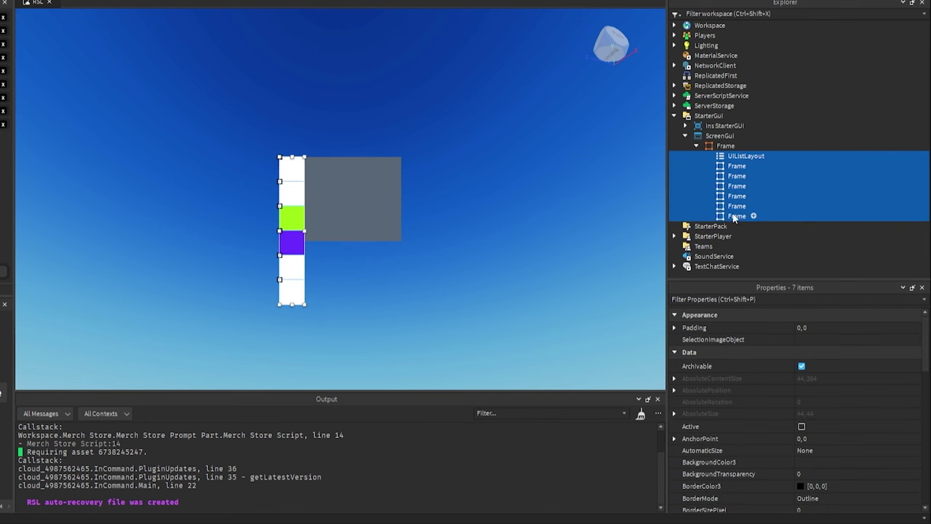
{"action": "key", "text": "Delete"}
Step: Set the remaining Frame's horizontal Position offset to 20, making its Position {0.5, 20},{0.5, 0}
{"action": "left_click", "coordinate": [719, 145]}
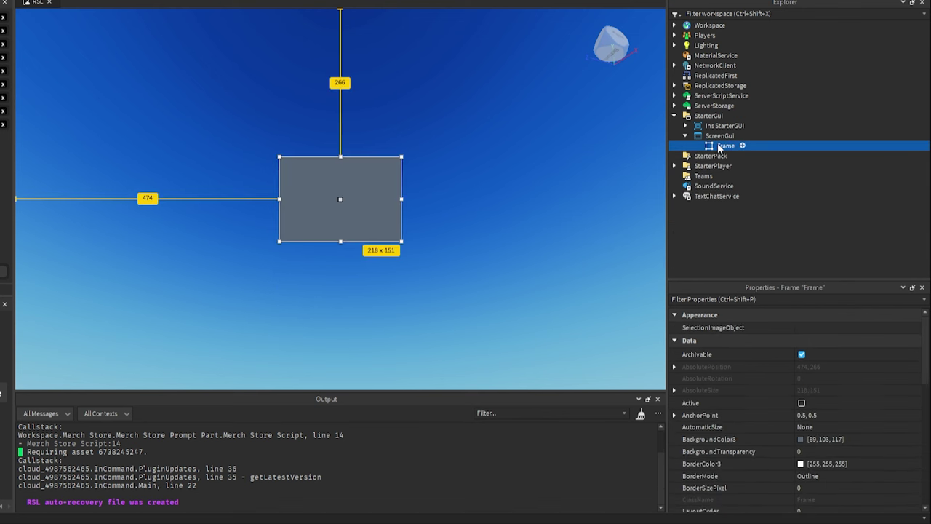
{"action": "scroll", "coordinate": [757, 385], "scroll_direction": "down", "scroll_amount": 2}
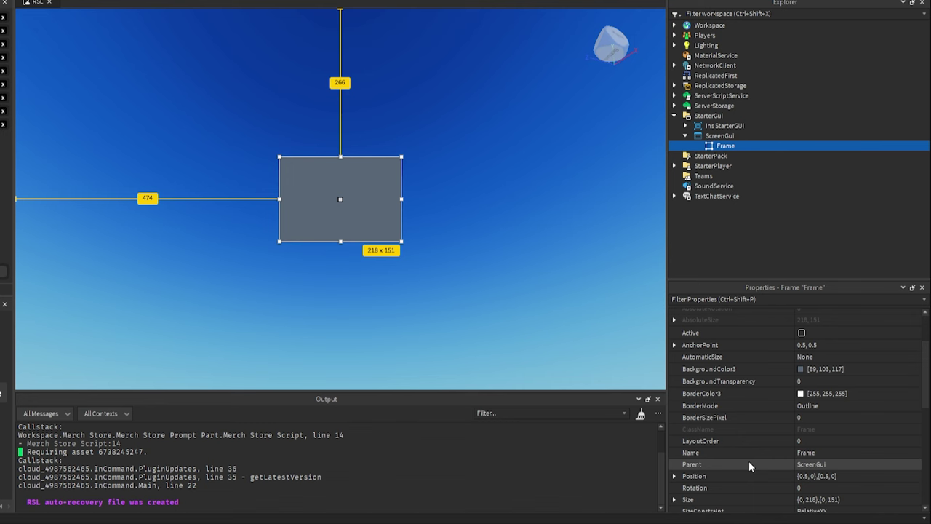
{"action": "scroll", "coordinate": [748, 460], "scroll_direction": "down", "scroll_amount": 1}
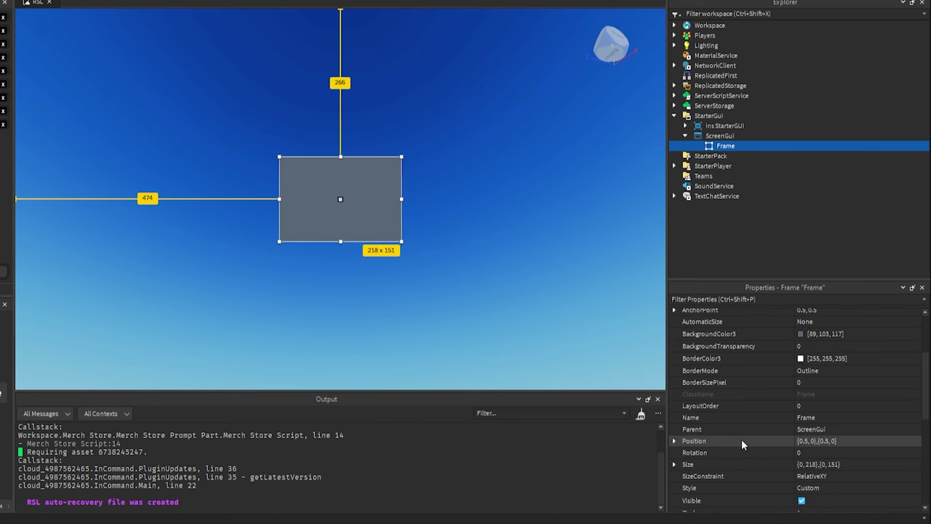
{"action": "mouse_move", "coordinate": [743, 438]}
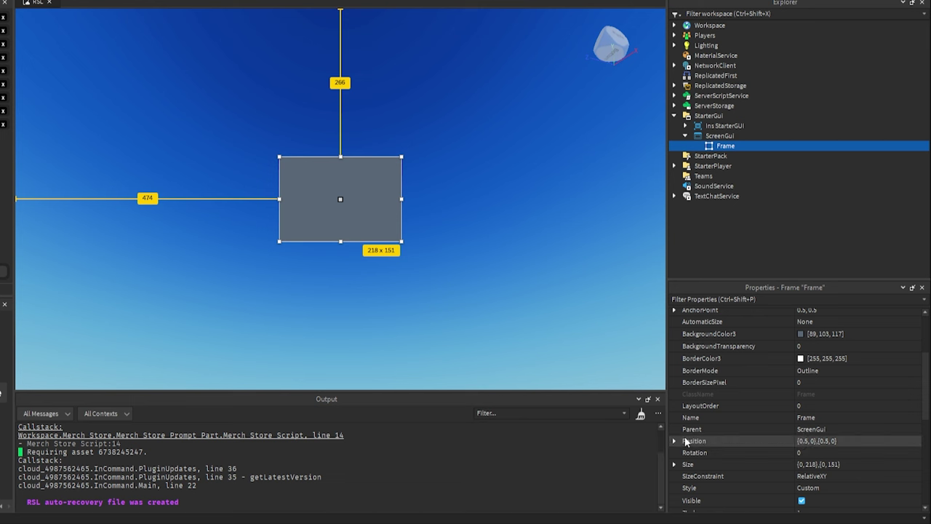
{"action": "left_click", "coordinate": [812, 440]}
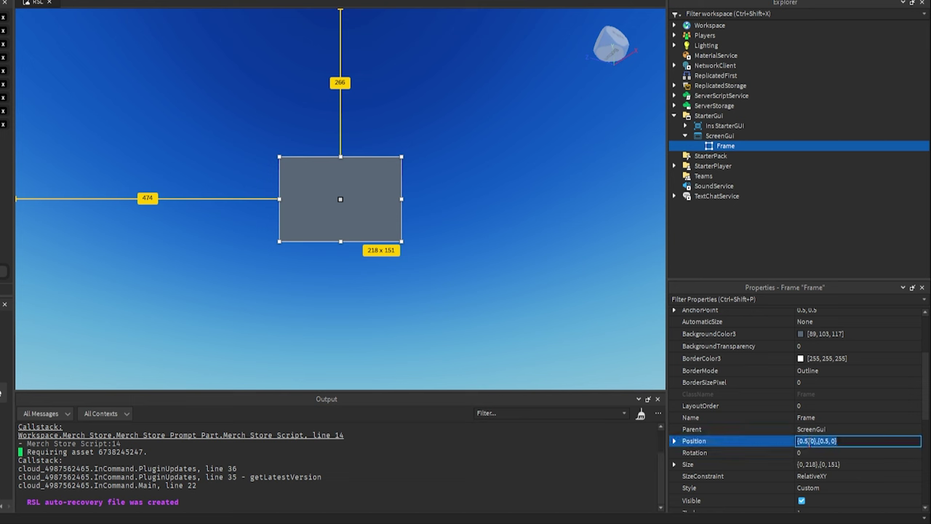
{"action": "double_click", "coordinate": [802, 441]}
{"action": "left_click", "coordinate": [818, 441]}
{"action": "type", "text": "2"}
{"action": "key", "text": "Return"}
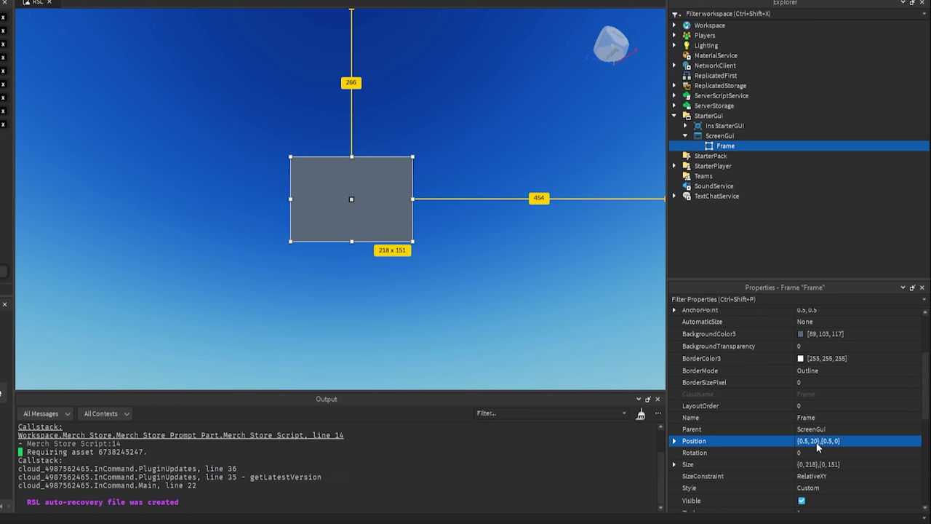
Step: Set the Frame's horizontal Position offset back to 0
{"action": "left_click", "coordinate": [818, 441]}
{"action": "key", "text": "BackSpace"}
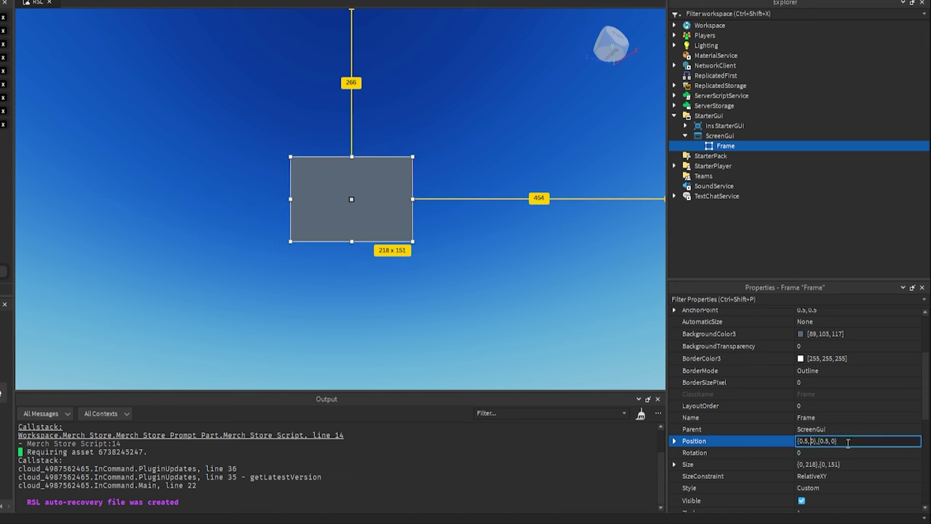
{"action": "key", "text": "Return"}
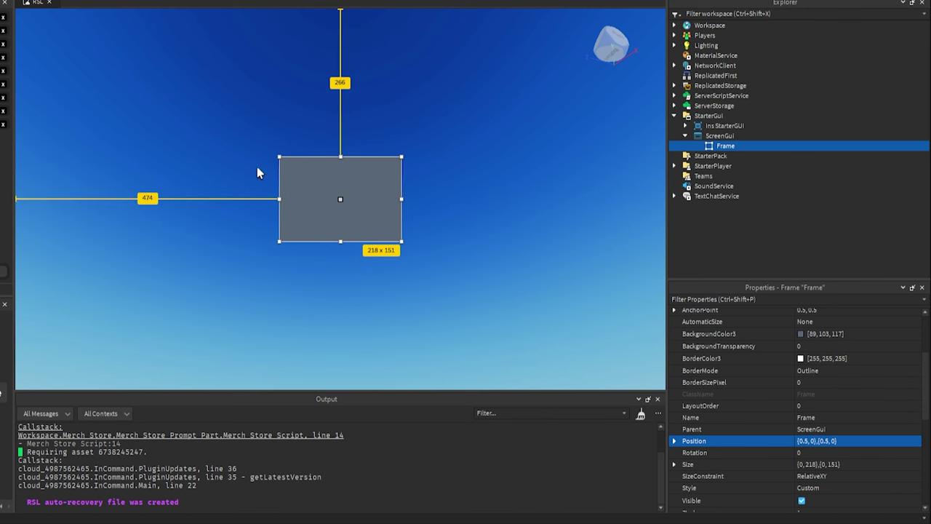
Step: Set the Frame's vertical Position offset to -1, making its Position {0.5, 0},{0.5, -1}, and deselect the Frame
{"action": "left_click", "coordinate": [827, 441]}
{"action": "double_click", "coordinate": [834, 441]}
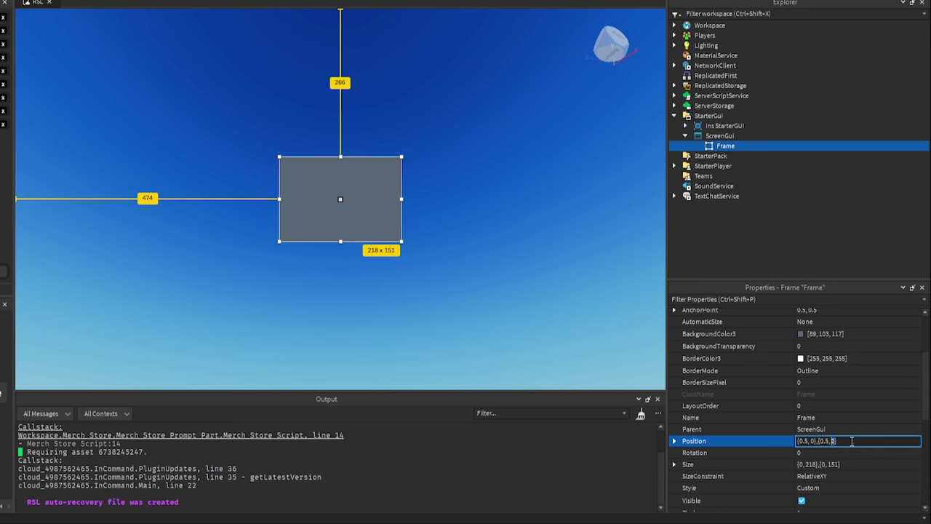
{"action": "key", "text": "BackSpace"}
{"action": "key", "text": "Return"}
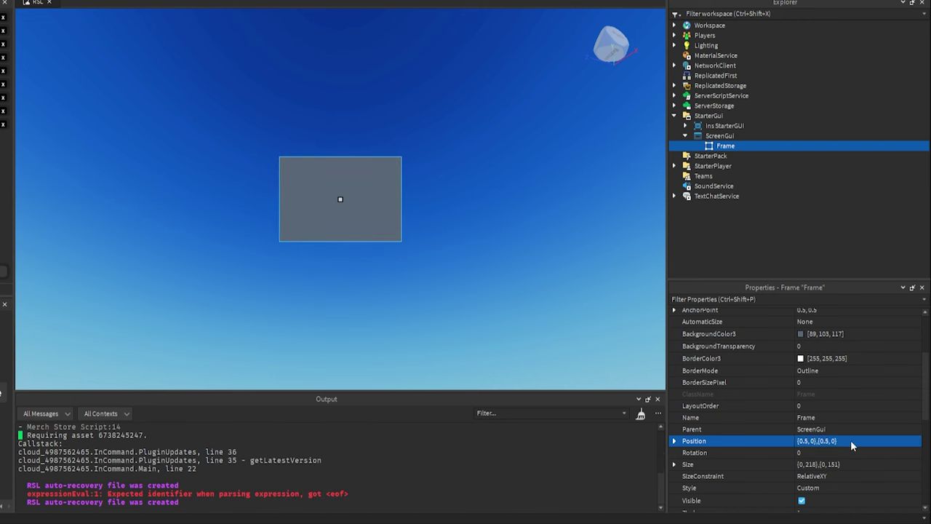
{"action": "left_click", "coordinate": [838, 441]}
{"action": "type", "text": "-1"}
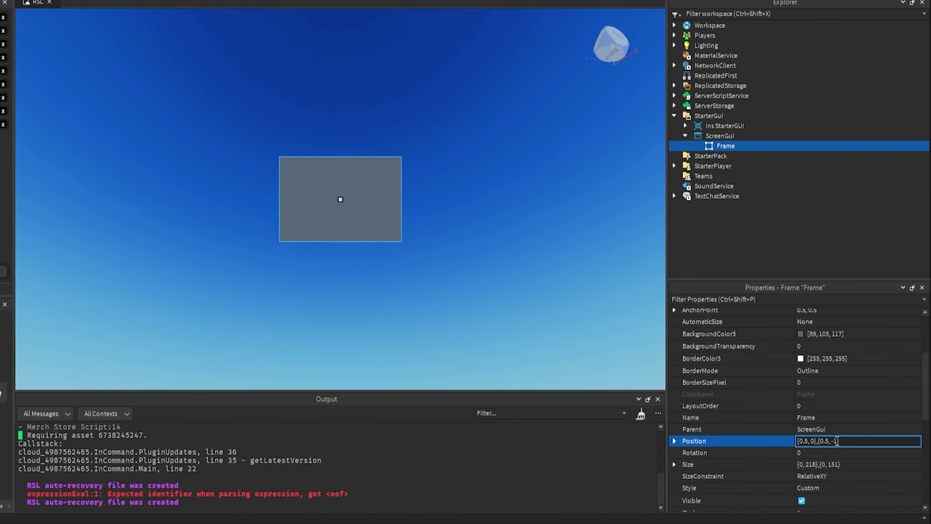
{"action": "key", "text": "Return"}
{"action": "left_click", "coordinate": [719, 136]}
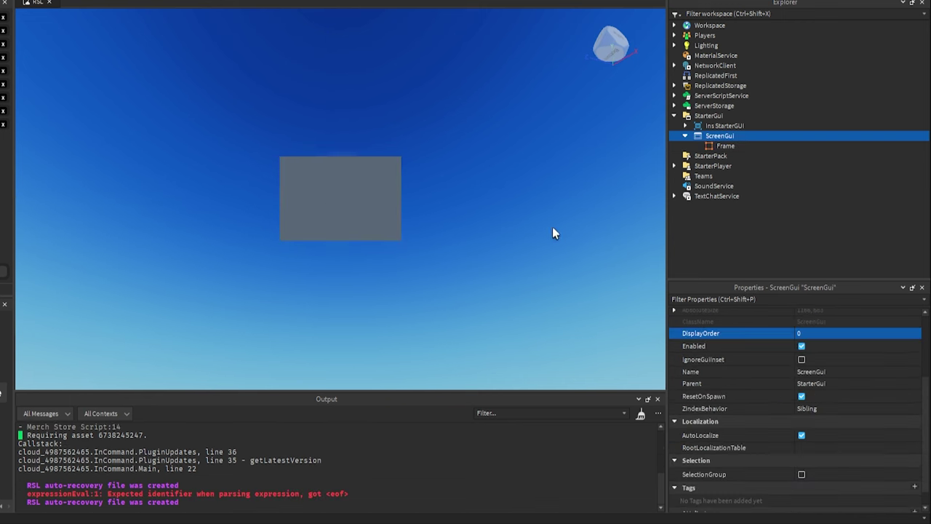
Step: Set the Frame's vertical Position offset to -5, making its Position {0.5, 0},{0.5, -5}
{"action": "left_click", "coordinate": [342, 171]}
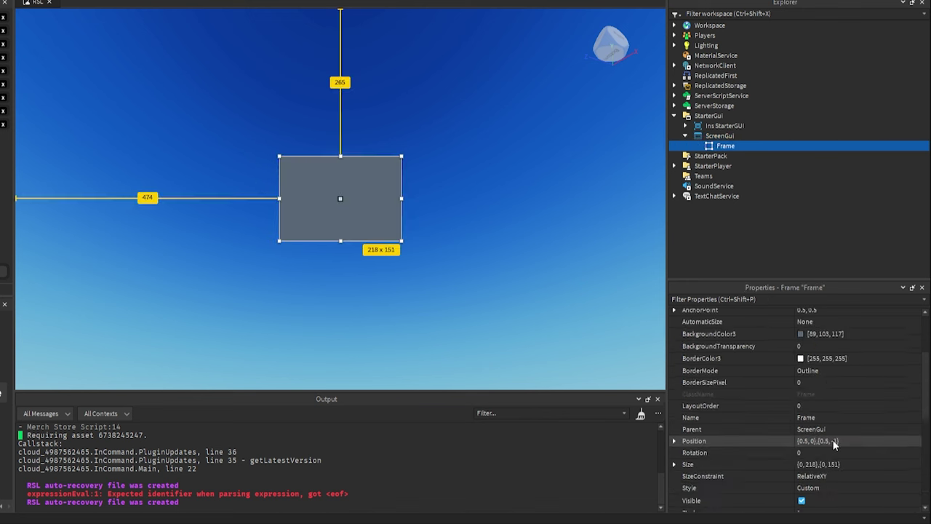
{"action": "double_click", "coordinate": [831, 441]}
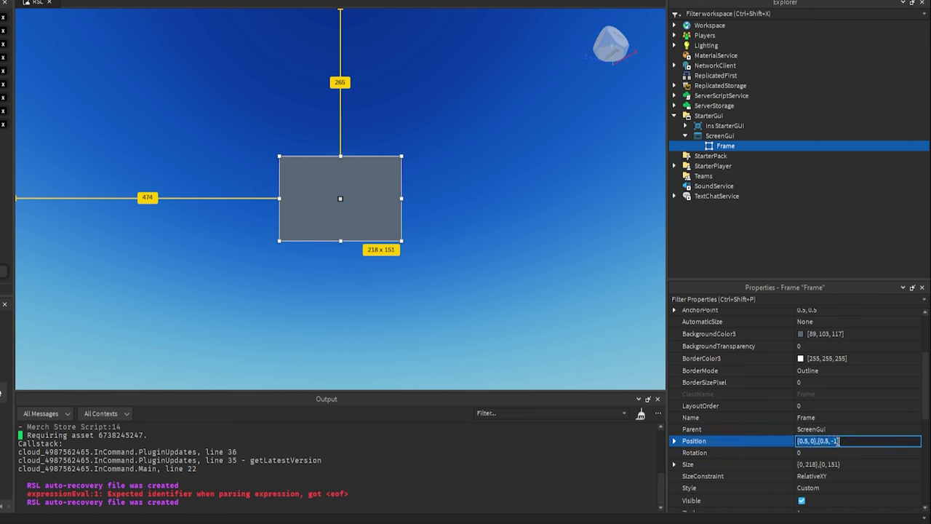
{"action": "type", "text": "-1"}
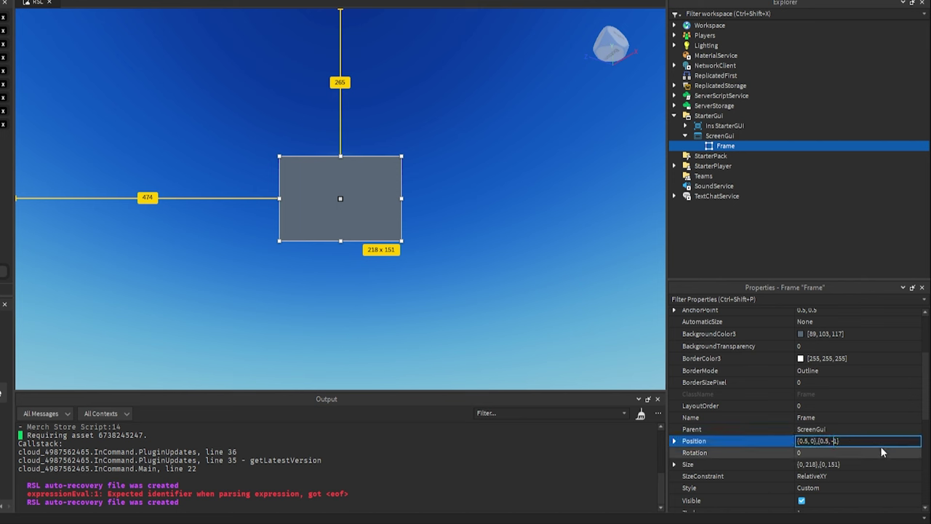
{"action": "key", "text": "BackSpace"}
{"action": "type", "text": "5"}
{"action": "key", "text": "Return"}
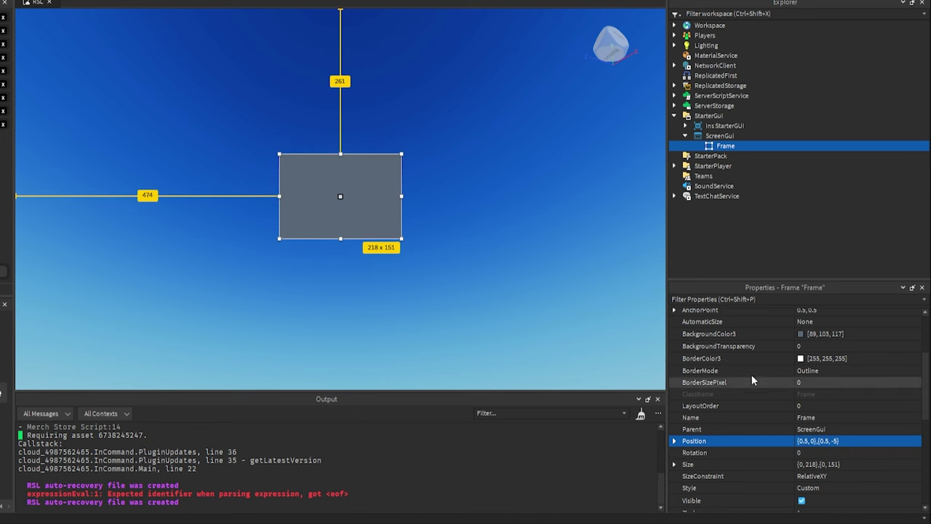
Step: View the Frame without its selection outline and return its vertical Position offset to 0
{"action": "left_click", "coordinate": [719, 135]}
{"action": "right_click_drag", "start_coordinate": [471, 225], "coordinate": [469, 225]}
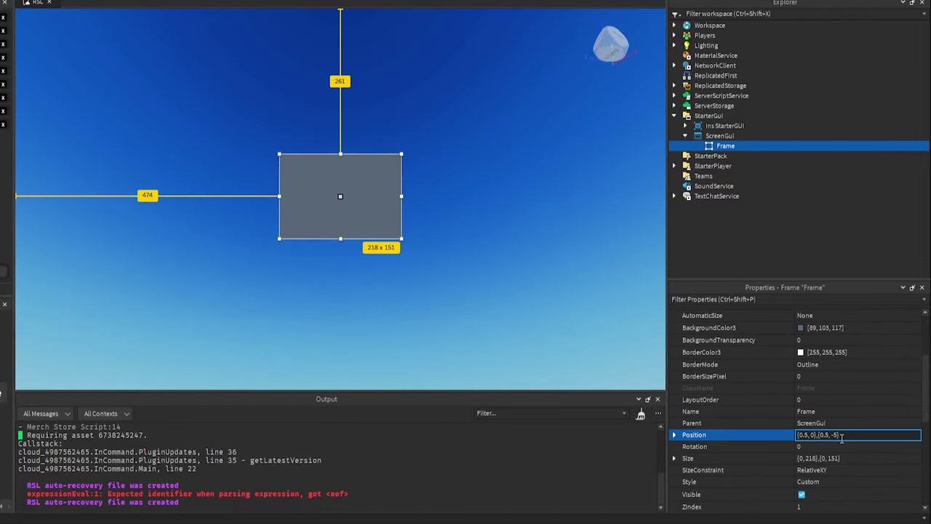
{"action": "key", "text": "Return"}
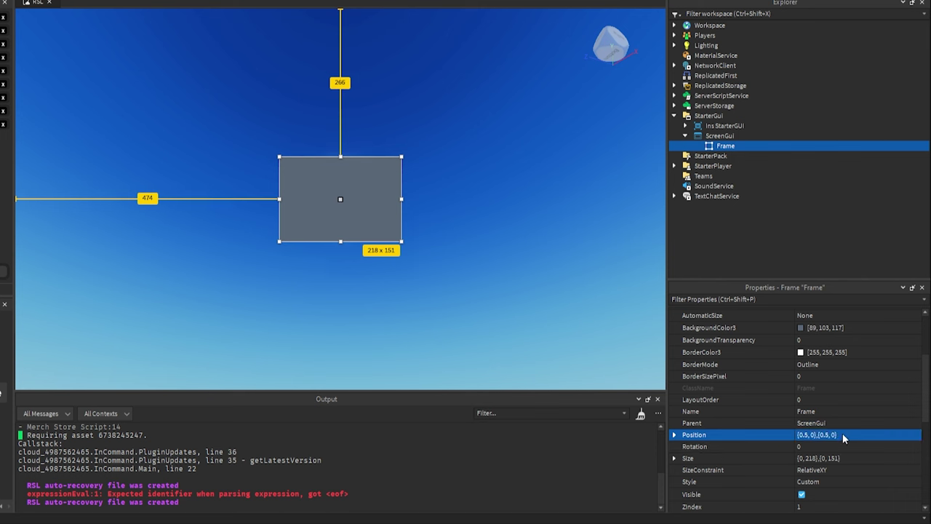
Step: Set the Frame's Position scale to 1 on both axes, giving {1, 0},{1, 0}
{"action": "left_click", "coordinate": [843, 435]}
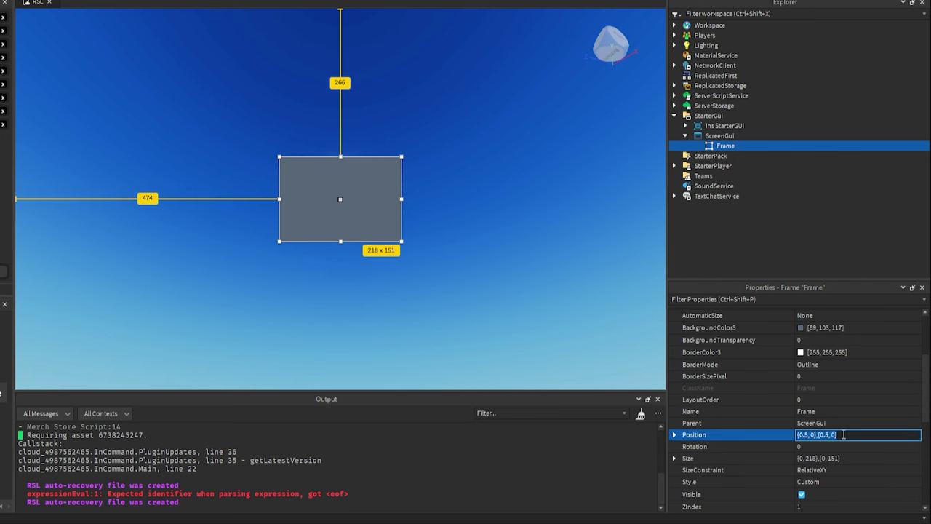
{"action": "type", "text": "1"}
{"action": "key", "text": "Return"}
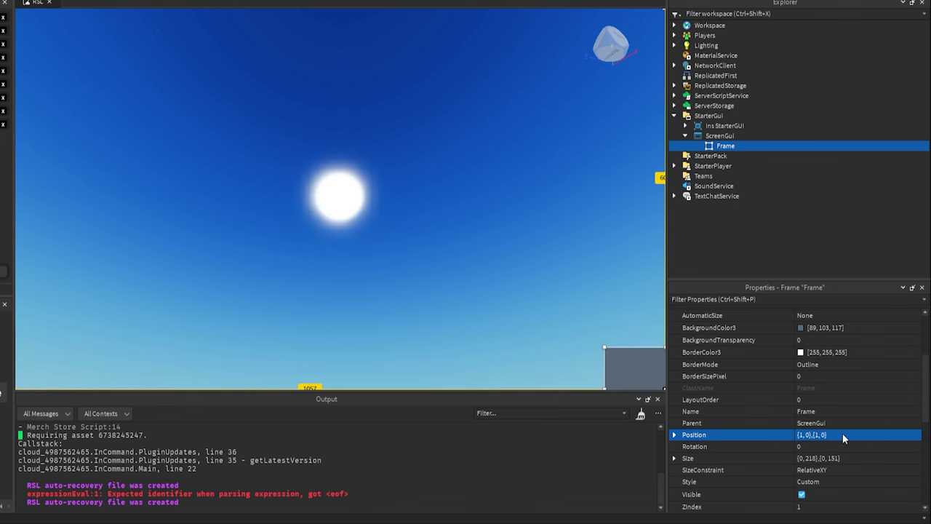
Step: Set the Frame's Position scale to 0.5 on both axes and re-enter the full value as {0.5, 0},{0.5, 0}
{"action": "left_click", "coordinate": [842, 435]}
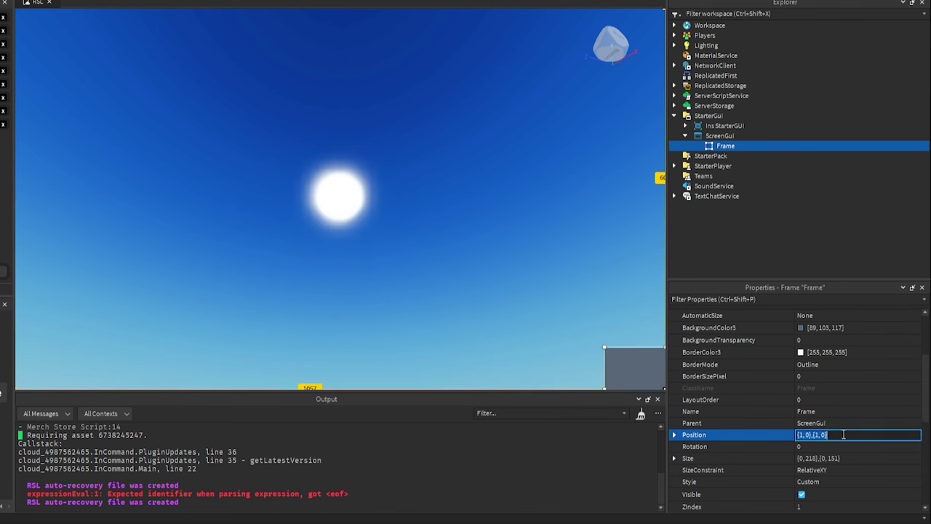
{"action": "type", "text": ".5"}
{"action": "key", "text": "Return"}
{"action": "left_click", "coordinate": [842, 435]}
{"action": "key", "text": "BackSpace"}
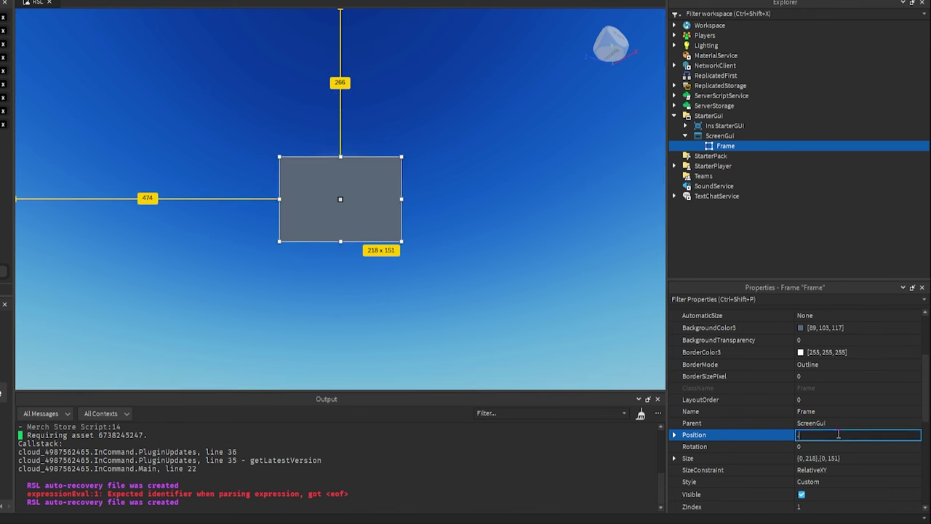
{"action": "type", "text": ".5, 0}"}
{"action": "type", "text": ",{0"}
{"action": "type", "text": ".5, 0"}
{"action": "key", "text": "Return"}
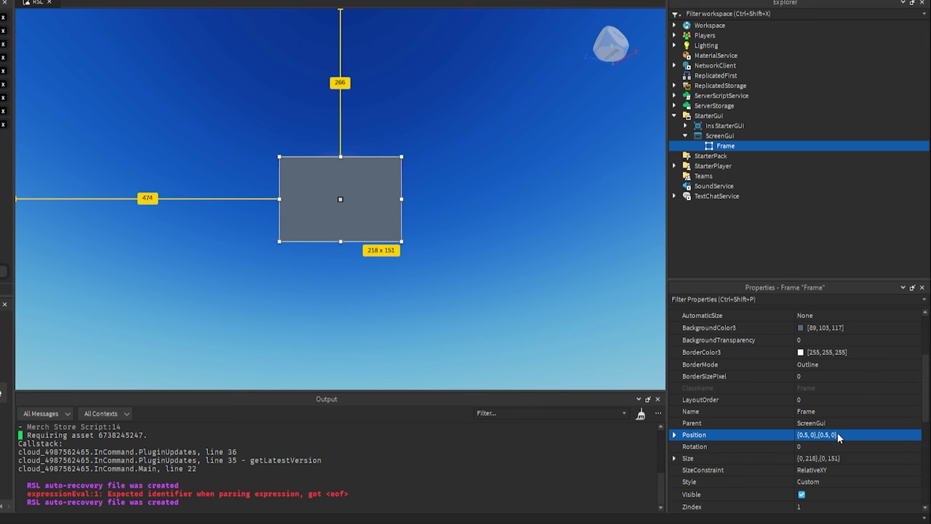
Step: Examine the Scale and Offset components of the Frame's X Position
{"action": "left_click", "coordinate": [675, 434]}
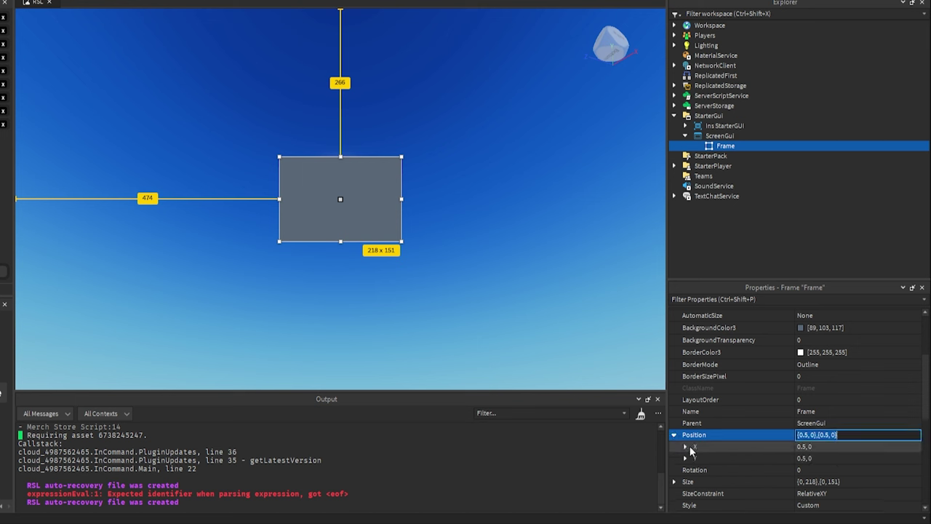
{"action": "left_click", "coordinate": [690, 449]}
{"action": "left_click", "coordinate": [697, 449]}
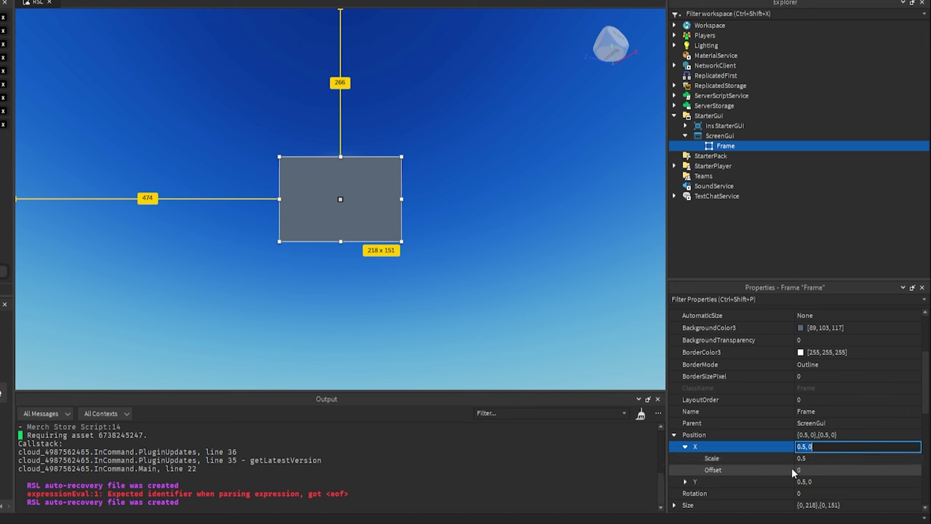
{"action": "left_click", "coordinate": [673, 434]}
Step: Try out different rotation angles on the Frame and return its Rotation to 0
{"action": "left_click", "coordinate": [709, 446]}
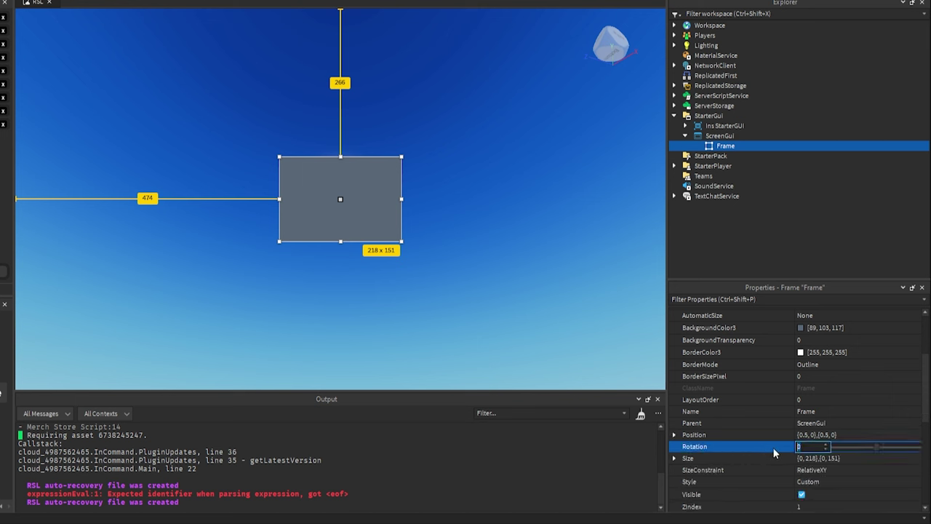
{"action": "left_click_drag", "start_coordinate": [874, 445], "coordinate": [913, 447]}
{"action": "left_click_drag", "start_coordinate": [823, 451], "coordinate": [780, 455]}
Step: Examine the Frame's Size property and its X and Y components
{"action": "left_click", "coordinate": [806, 458]}
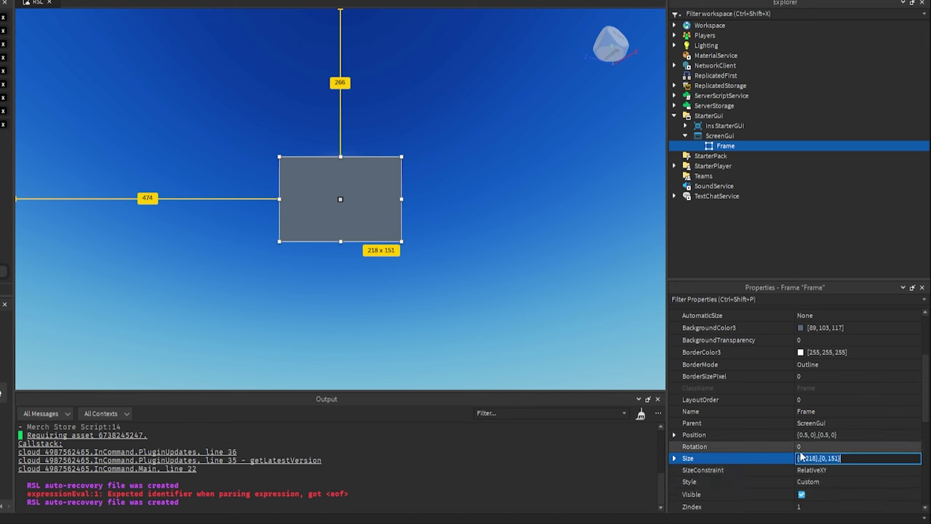
{"action": "left_click", "coordinate": [798, 459]}
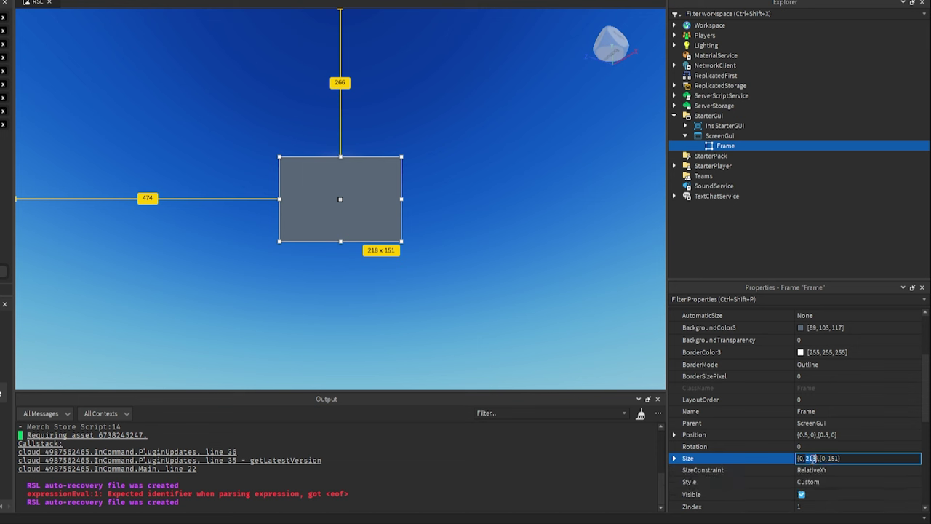
{"action": "left_click", "coordinate": [674, 458]}
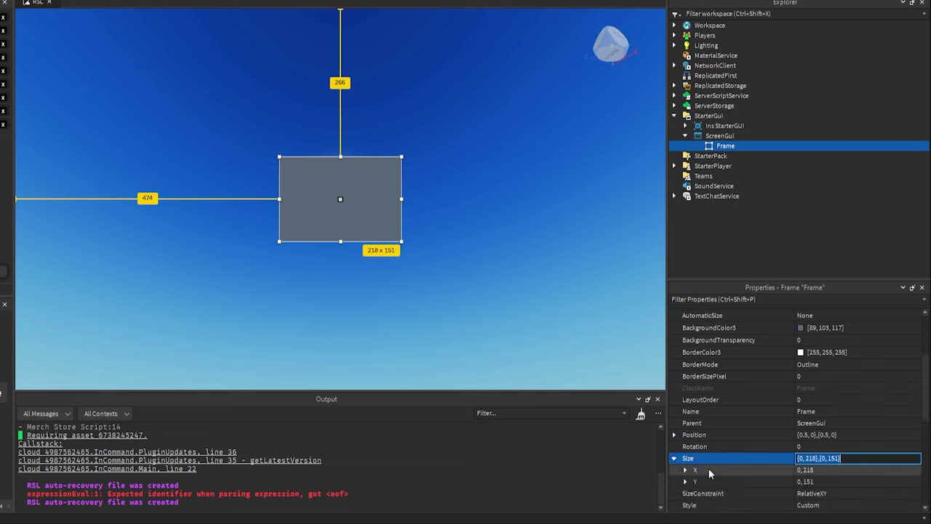
{"action": "left_click", "coordinate": [674, 458]}
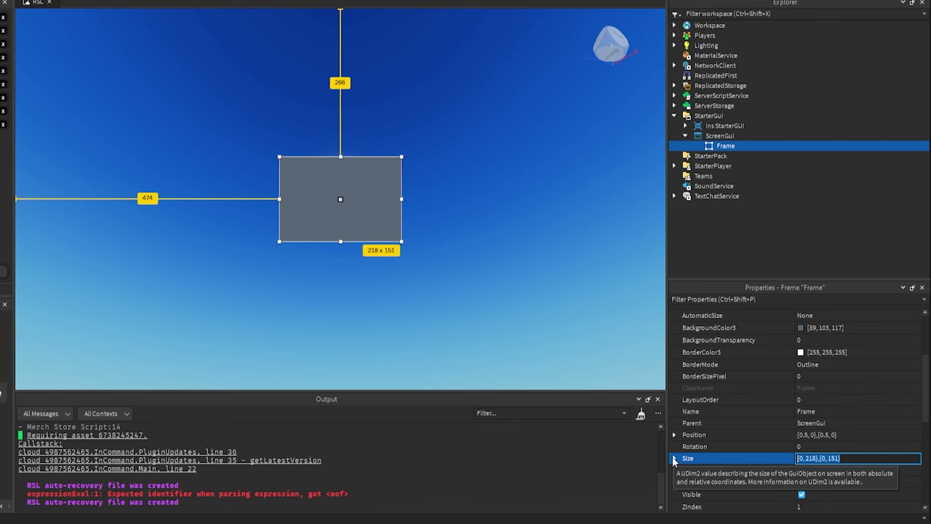
Step: Try a full-screen Size of {1, 0},{1, 0} on the Frame
{"action": "type", "text": "{1, 0},{1, 0}"}
{"action": "key", "text": "Return"}
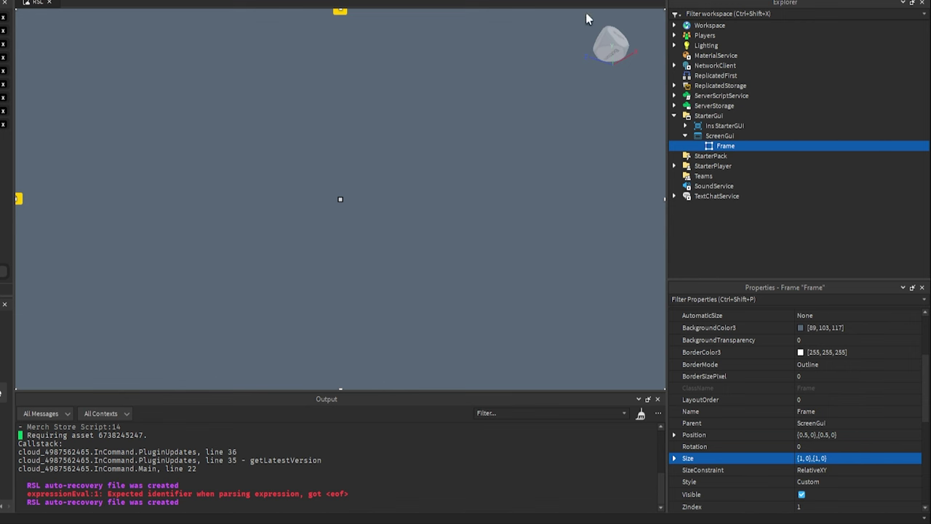
{"action": "mouse_move", "coordinate": [619, 16]}
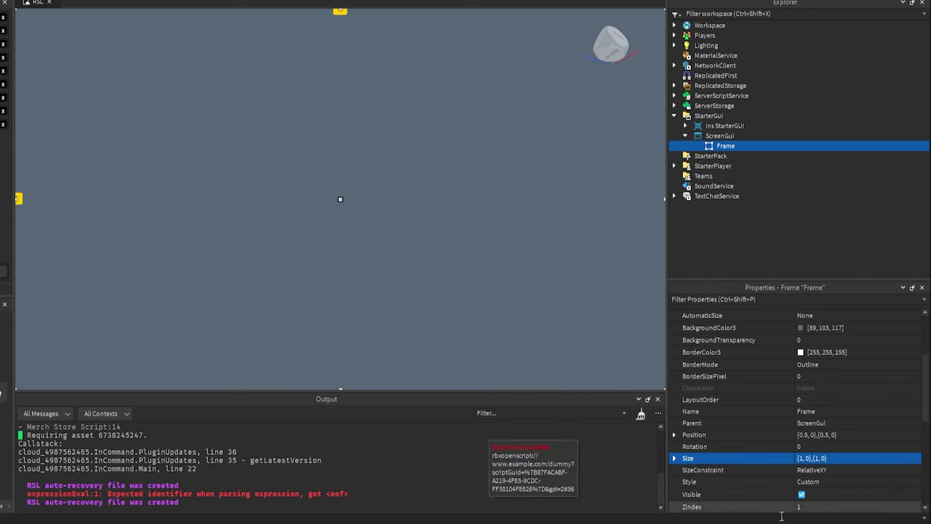
Step: Try a Y offset of -20 in the Frame's Size, making it {1, 0},{1, -20}
{"action": "left_click", "coordinate": [826, 459]}
{"action": "left_click", "coordinate": [829, 458]}
{"action": "key", "text": "Left"}
{"action": "key", "text": "Left"}
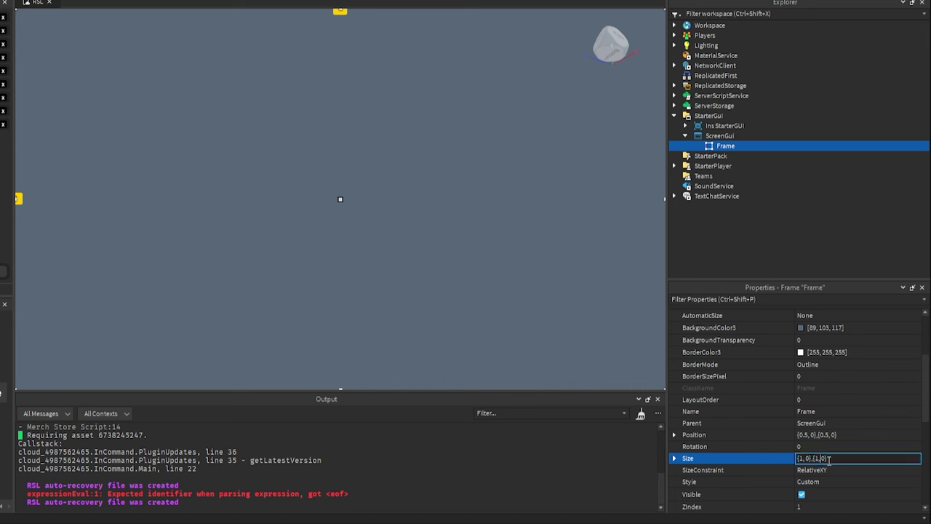
{"action": "type", "text": "-2"}
{"action": "key", "text": "Return"}
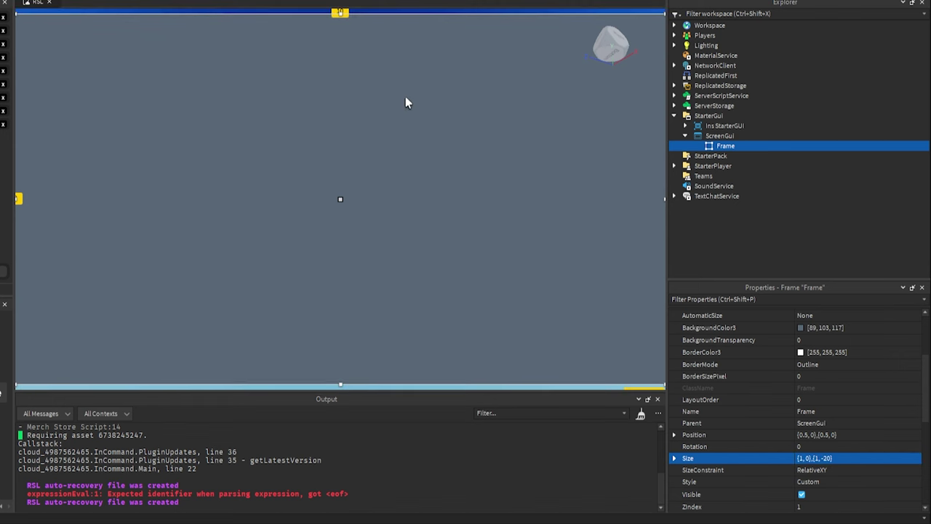
Step: Set the Frame's Size to {0.5, 0},{0.5, 0} and widen the viewport to test how the Frame scales
{"action": "left_click", "coordinate": [830, 458]}
{"action": "key", "text": "BackSpace"}
{"action": "type", "text": "0.5"}
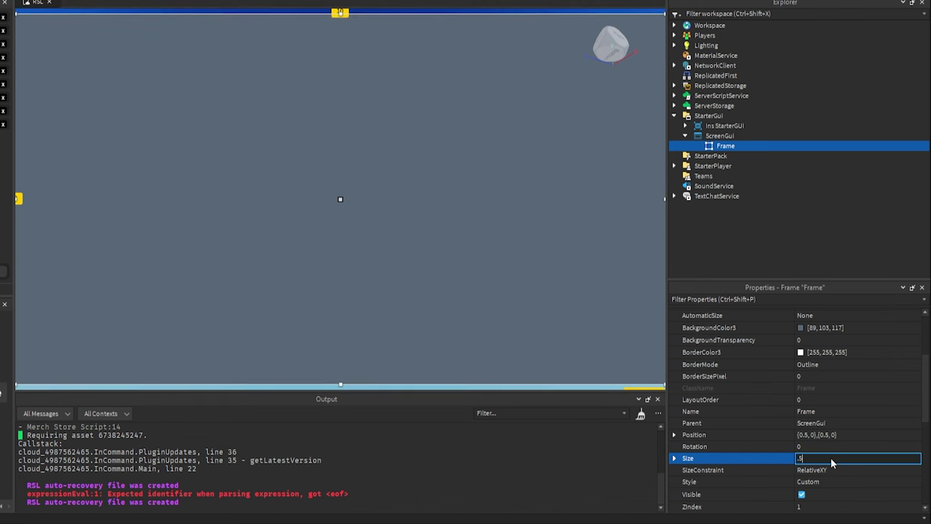
{"action": "key", "text": "Return"}
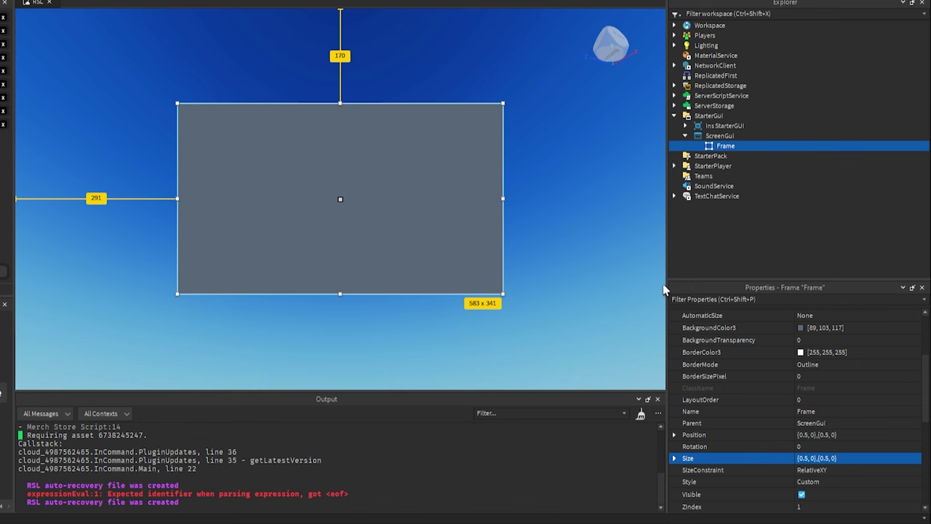
{"action": "left_click_drag", "start_coordinate": [666, 284], "coordinate": [760, 305]}
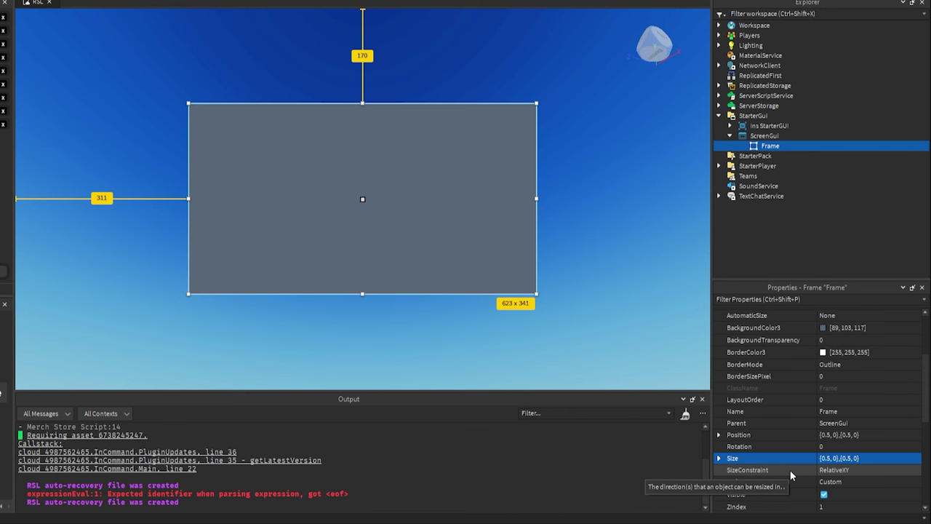
Step: Try RelativeXX and RelativeYY as the Frame's SizeConstraint and return it to RelativeXY
{"action": "left_click", "coordinate": [832, 472]}
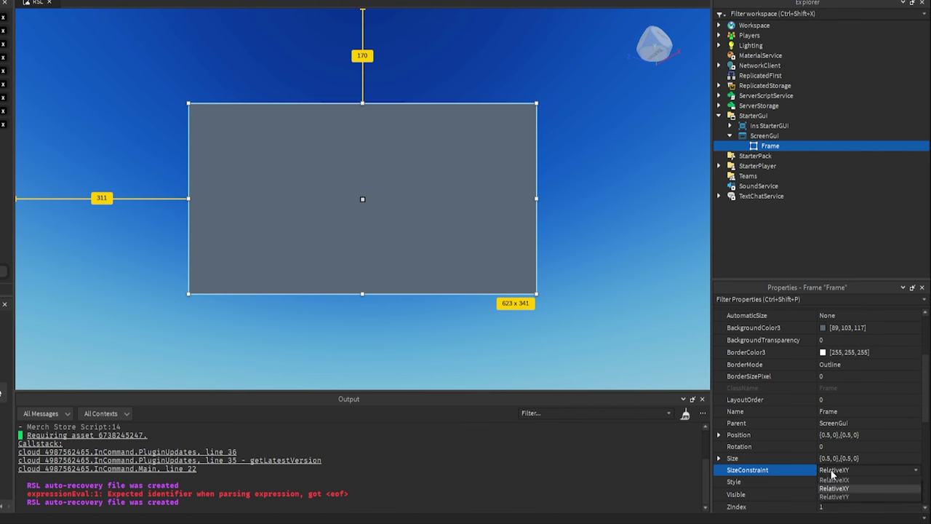
{"action": "left_click", "coordinate": [833, 480]}
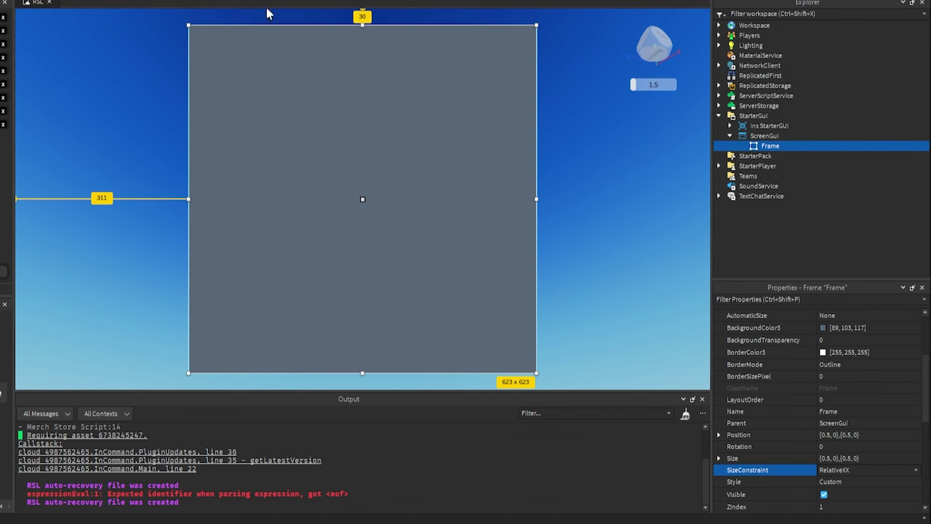
{"action": "key", "text": "ctrl+z"}
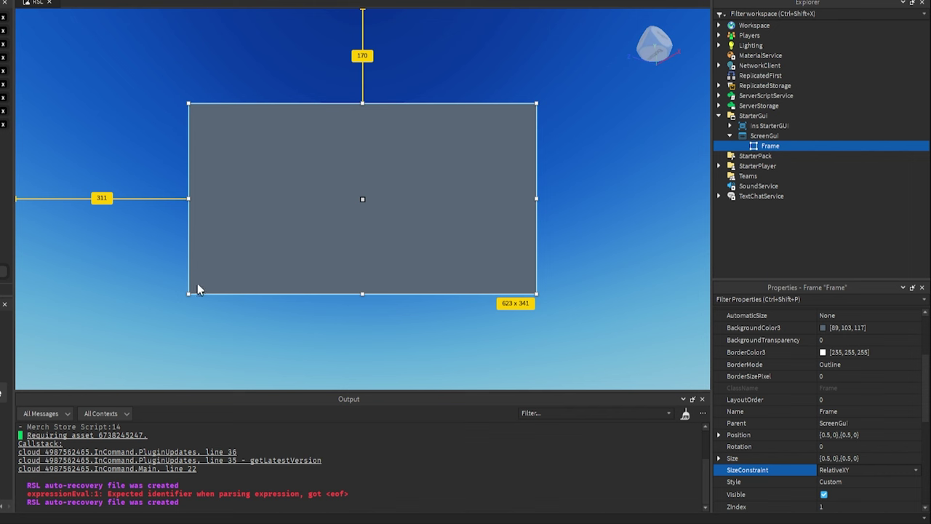
{"action": "left_click", "coordinate": [838, 471]}
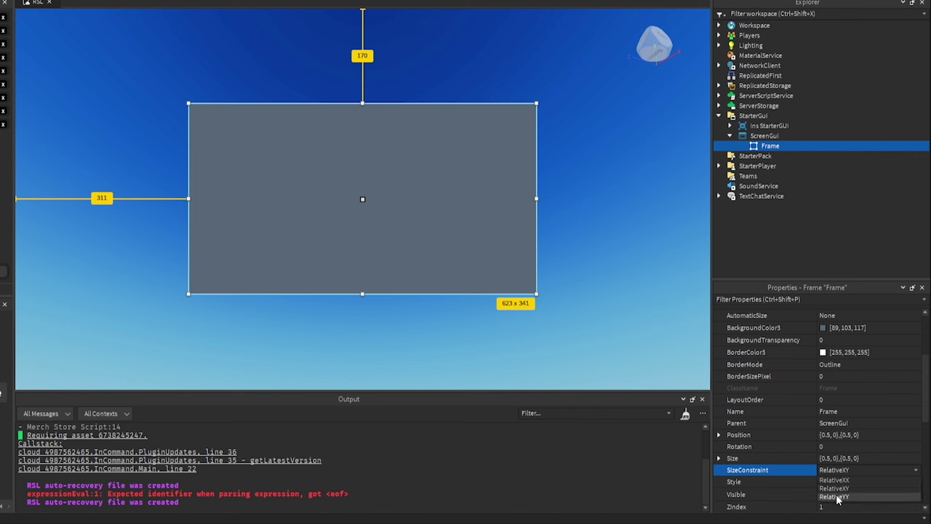
{"action": "left_click", "coordinate": [837, 498]}
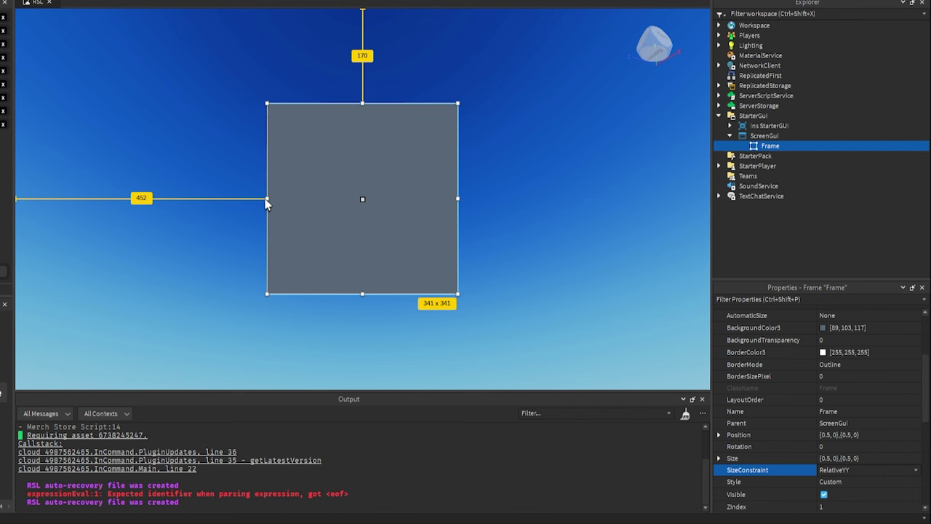
{"action": "left_click", "coordinate": [857, 469]}
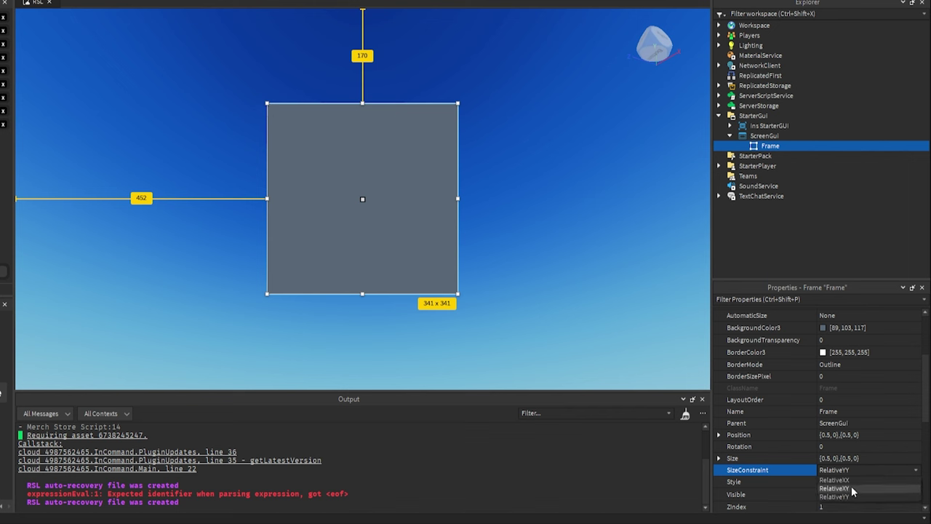
{"action": "left_click", "coordinate": [850, 488]}
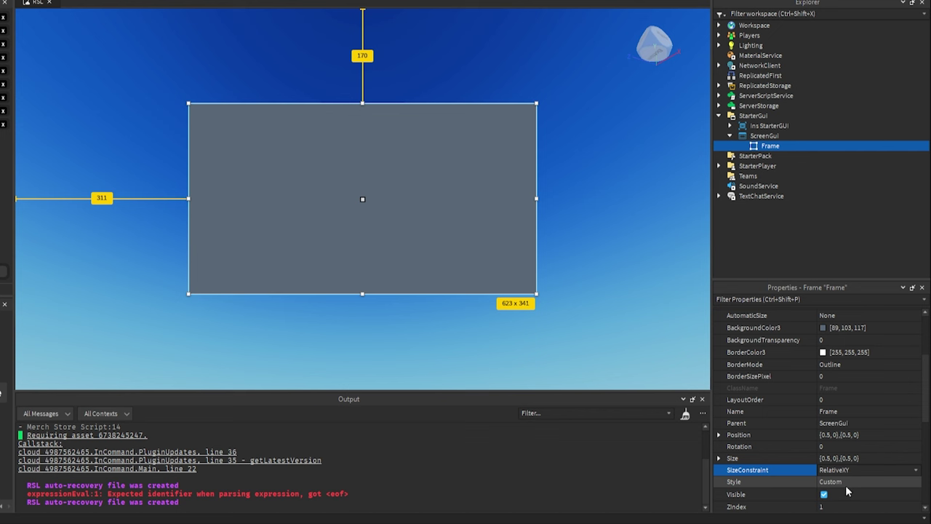
Step: Preview the Frame's Style presets, including ChatGreen, ChatRed, DropShadow and RobloxSquare, and return the Style to Custom
{"action": "left_click", "coordinate": [845, 485]}
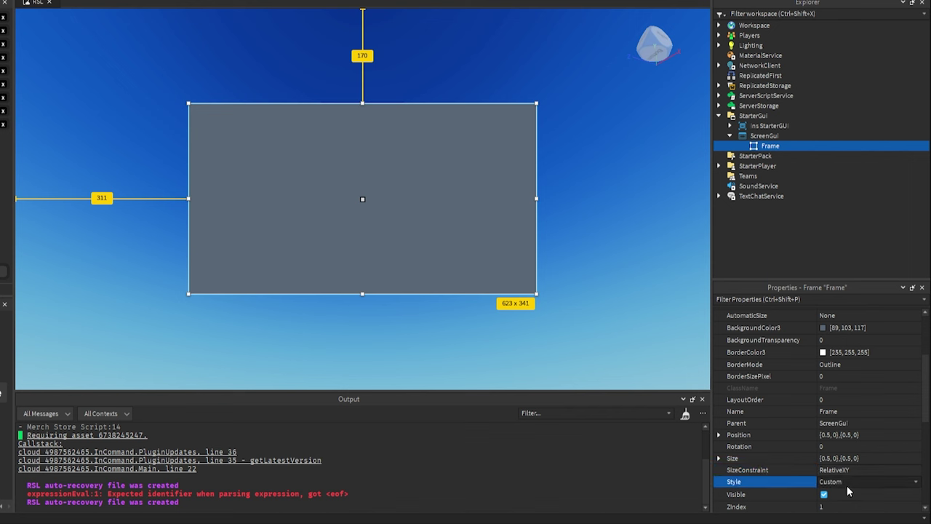
{"action": "left_click", "coordinate": [846, 486]}
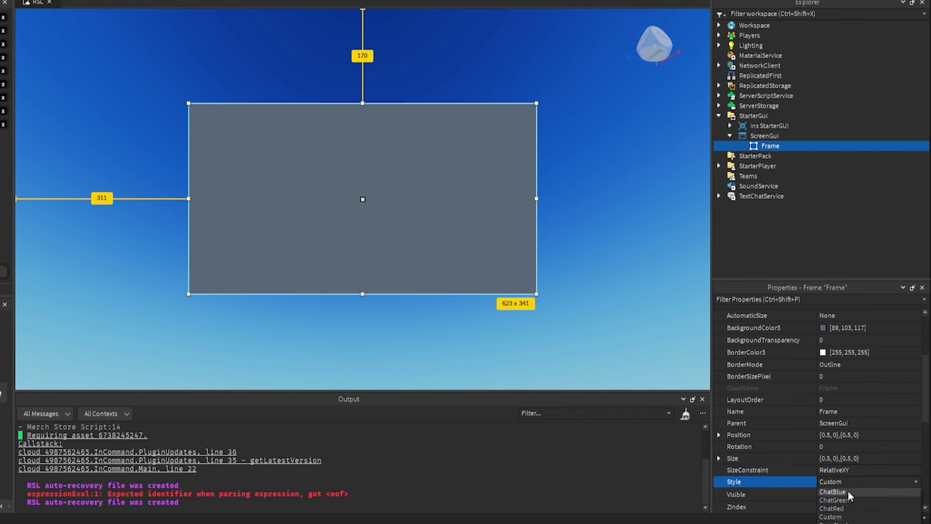
{"action": "left_click", "coordinate": [833, 491]}
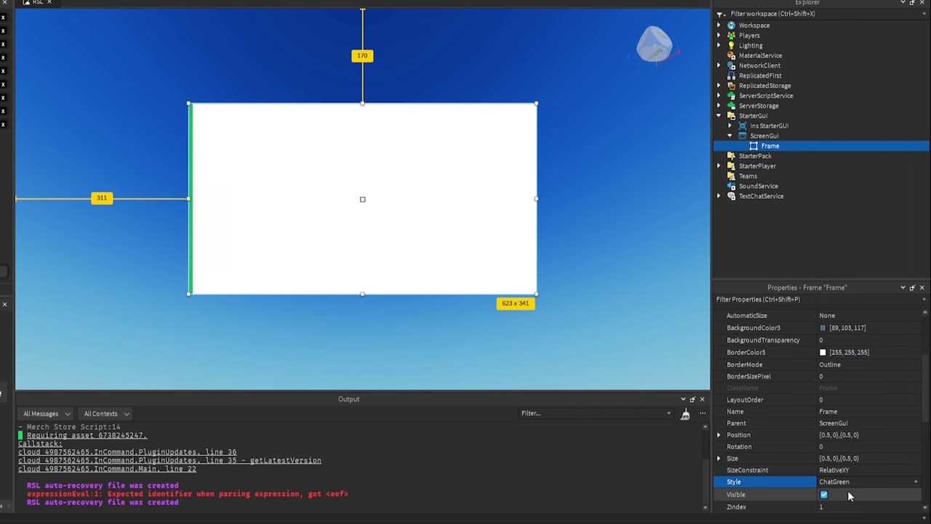
{"action": "key", "text": "Down"}
{"action": "key", "text": "Down"}
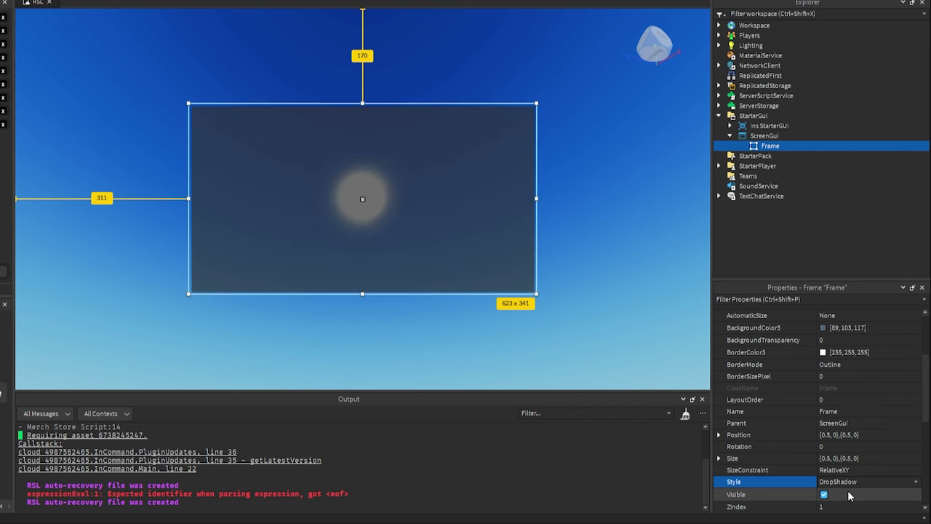
{"action": "key", "text": "Down"}
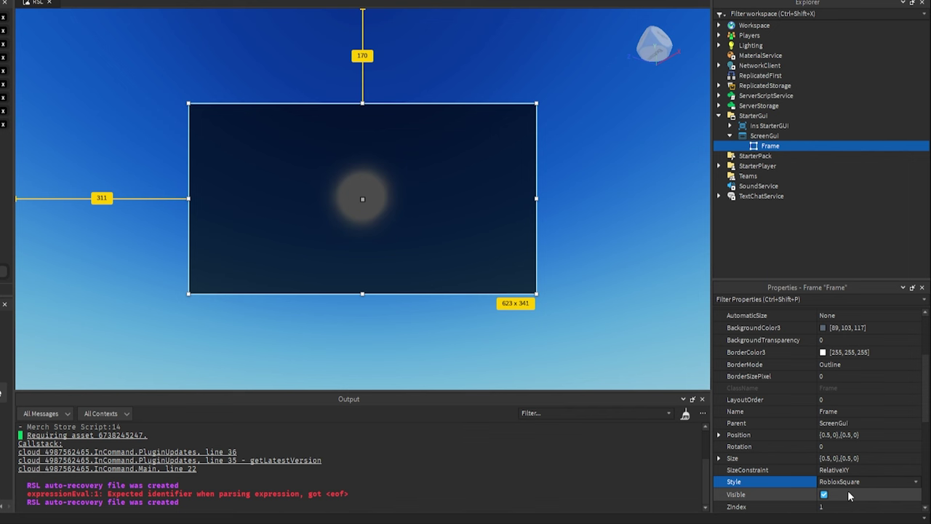
{"action": "key", "text": "Up"}
{"action": "key", "text": "Up"}
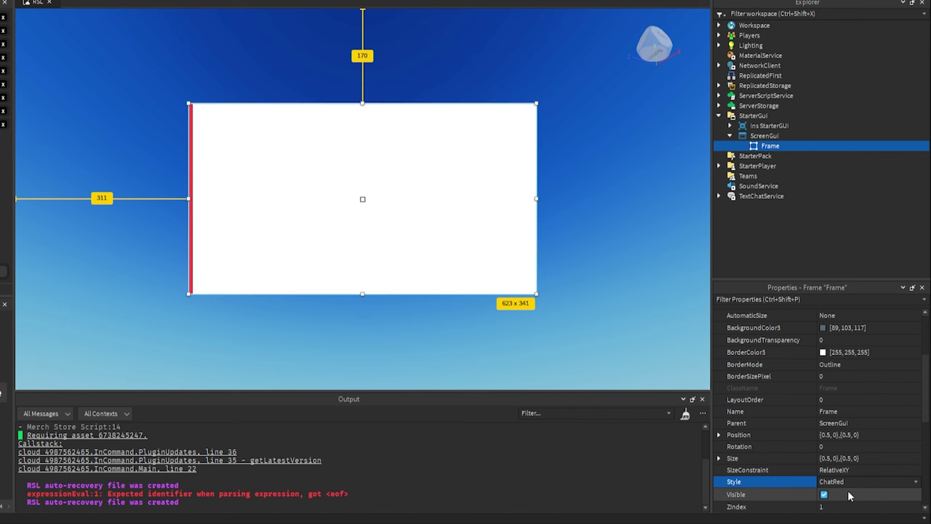
{"action": "key", "text": "Up"}
{"action": "key", "text": "Down"}
{"action": "key", "text": "Down"}
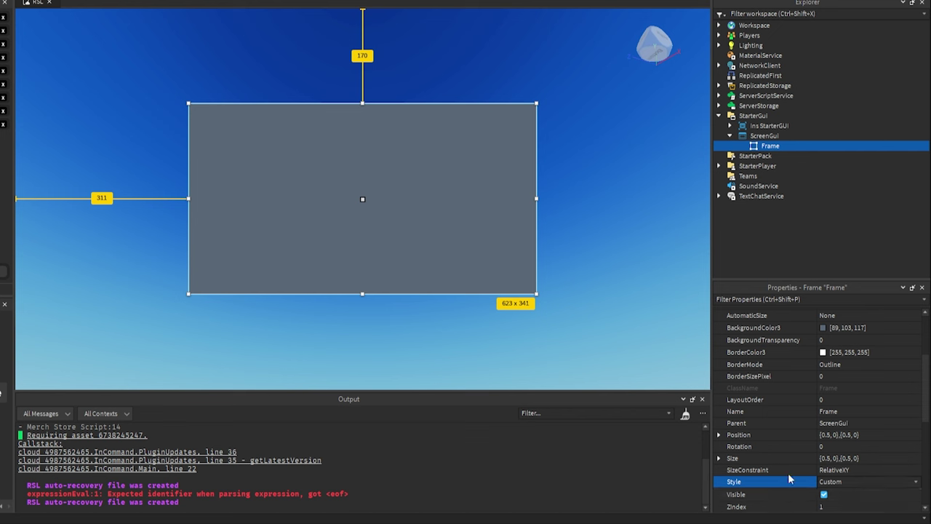
Step: Toggle the Frame's Visible property and leave it enabled
{"action": "scroll", "coordinate": [782, 458], "scroll_direction": "down", "scroll_amount": 3}
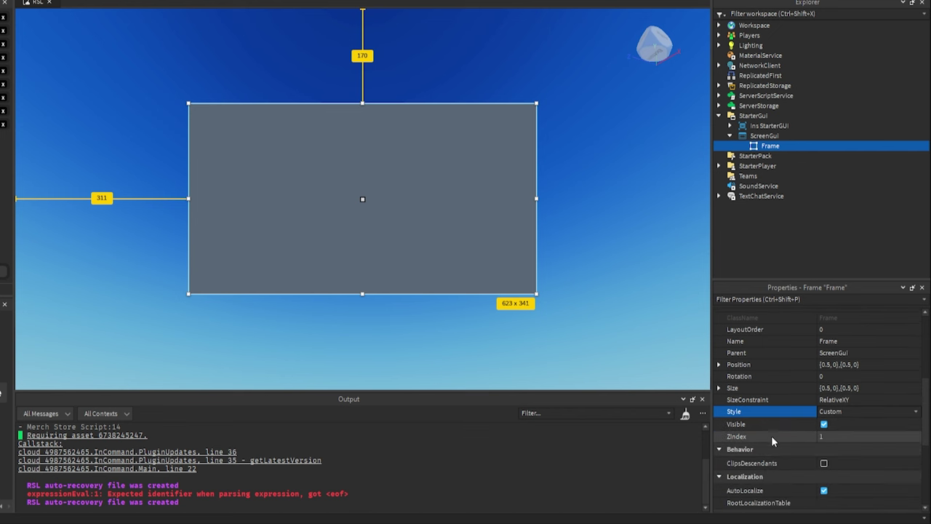
{"action": "left_click", "coordinate": [823, 424]}
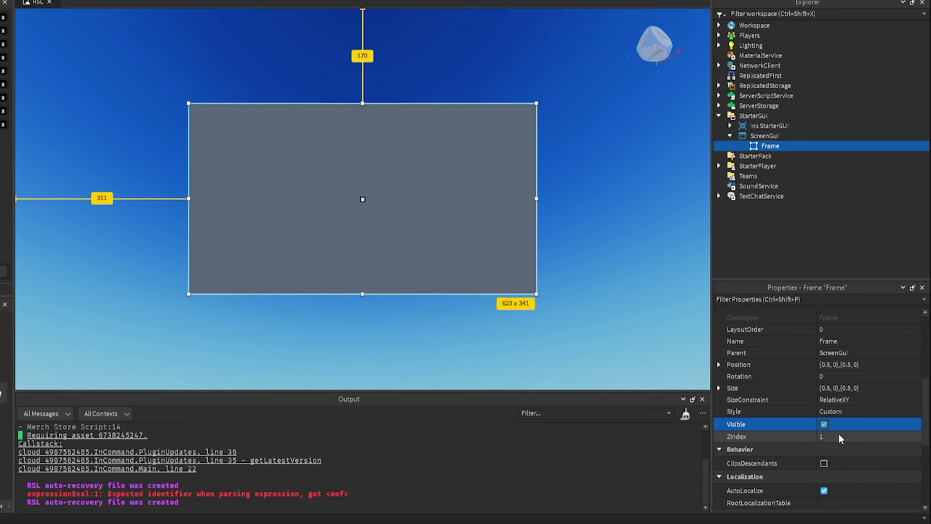
Step: Duplicate the Frame and set the copy's SizeConstraint to RelativeXX
{"action": "key", "text": "ctrl+d"}
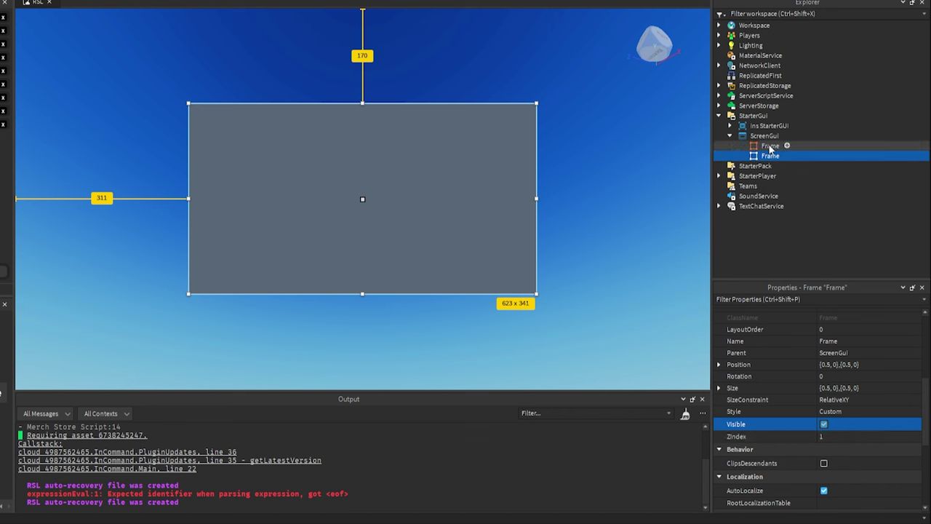
{"action": "left_click", "coordinate": [842, 399]}
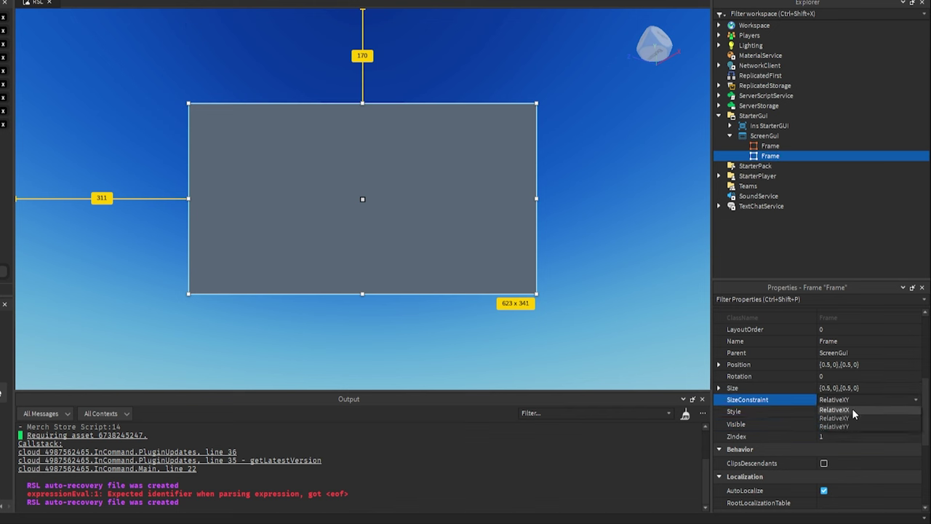
{"action": "left_click", "coordinate": [852, 410]}
Step: Change the duplicate Frame's BackgroundColor3 to the teal green [45, 117, 111]
{"action": "scroll", "coordinate": [808, 378], "scroll_direction": "up", "scroll_amount": 3}
{"action": "left_click", "coordinate": [824, 362]}
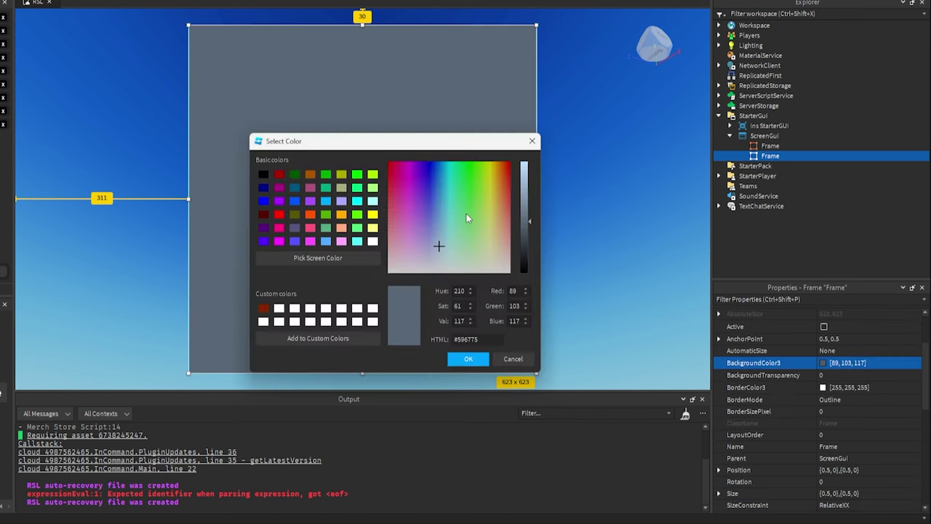
{"action": "left_click", "coordinate": [453, 208]}
{"action": "left_click", "coordinate": [468, 358]}
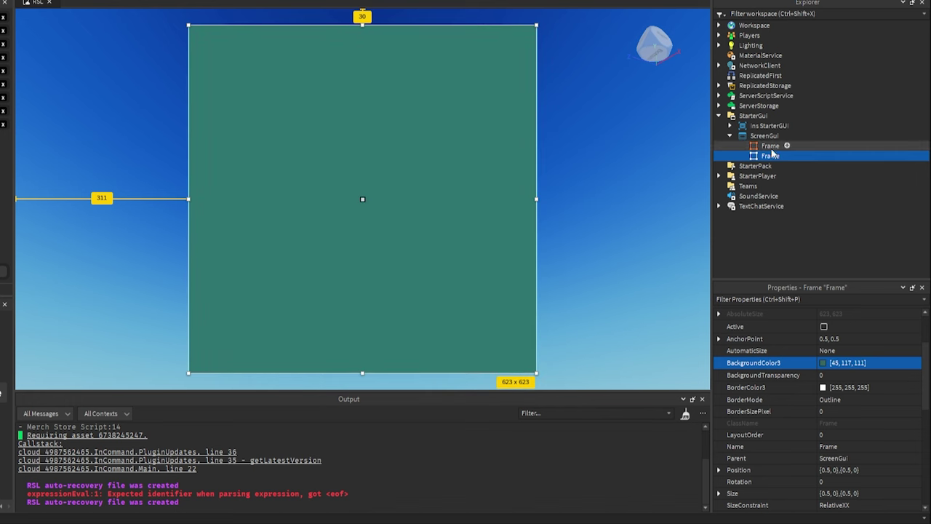
Step: Set the original Frame's ZIndex to 2 so it renders above the green duplicate
{"action": "left_click", "coordinate": [770, 146]}
{"action": "scroll", "coordinate": [781, 397], "scroll_direction": "down", "scroll_amount": 5}
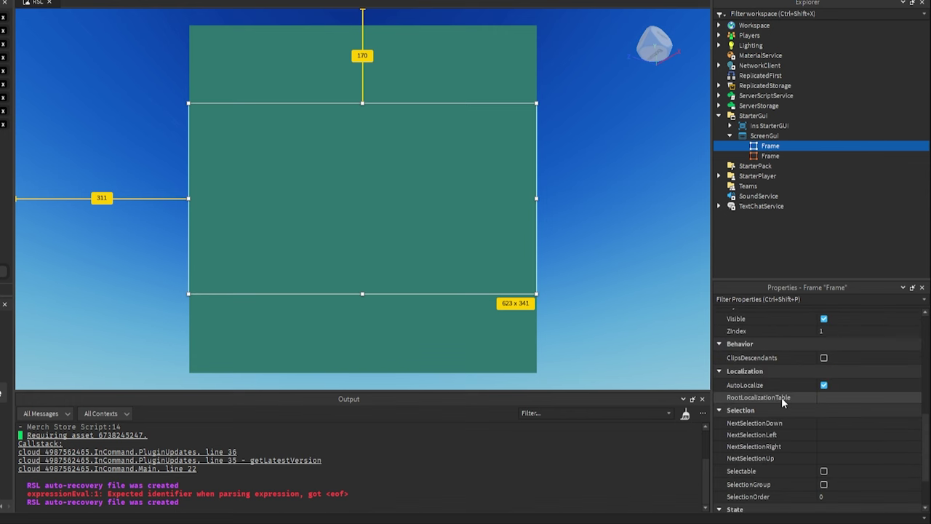
{"action": "left_click", "coordinate": [846, 330]}
{"action": "type", "text": "2"}
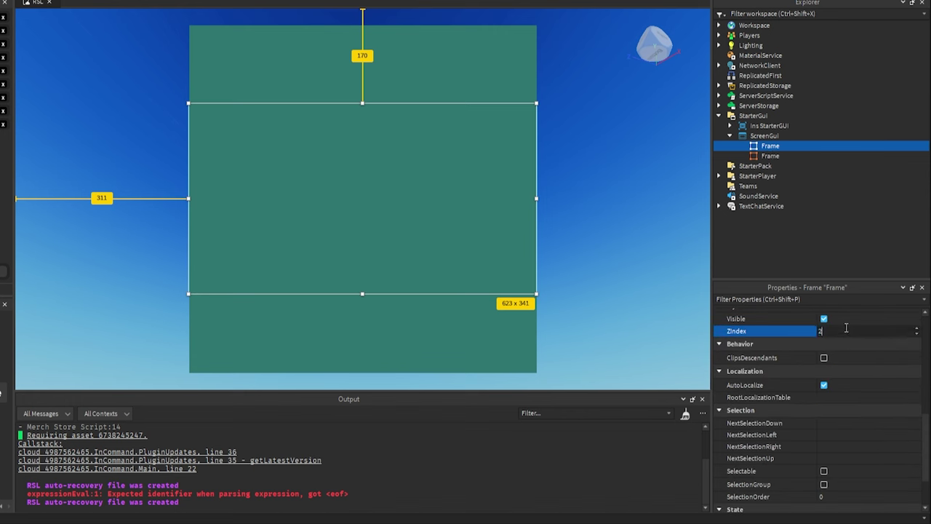
{"action": "key", "text": "Return"}
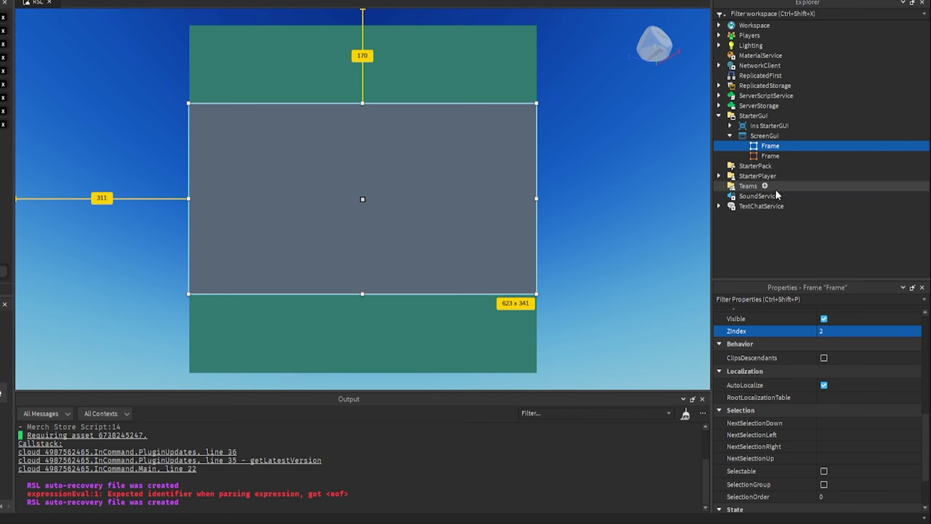
Step: Delete the green duplicate Frame from the ScreenGui
{"action": "left_click", "coordinate": [759, 158]}
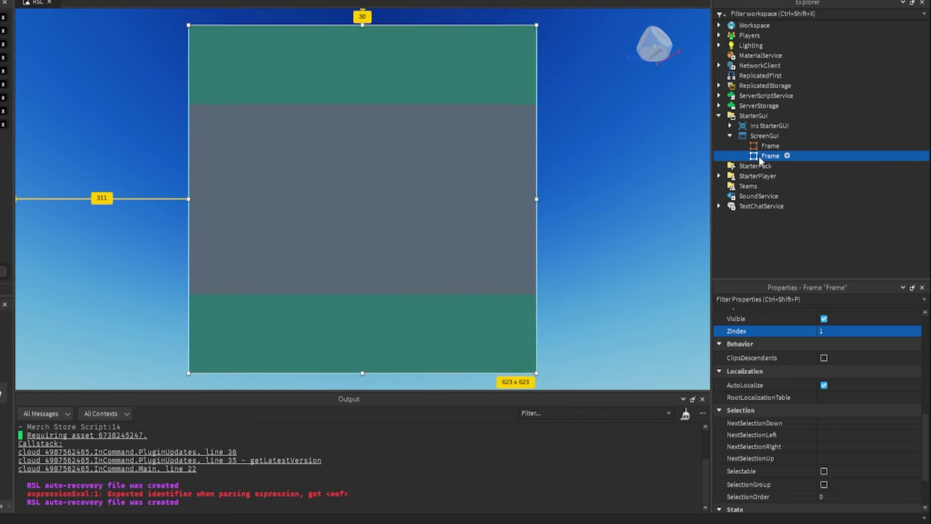
{"action": "key", "text": "Delete"}
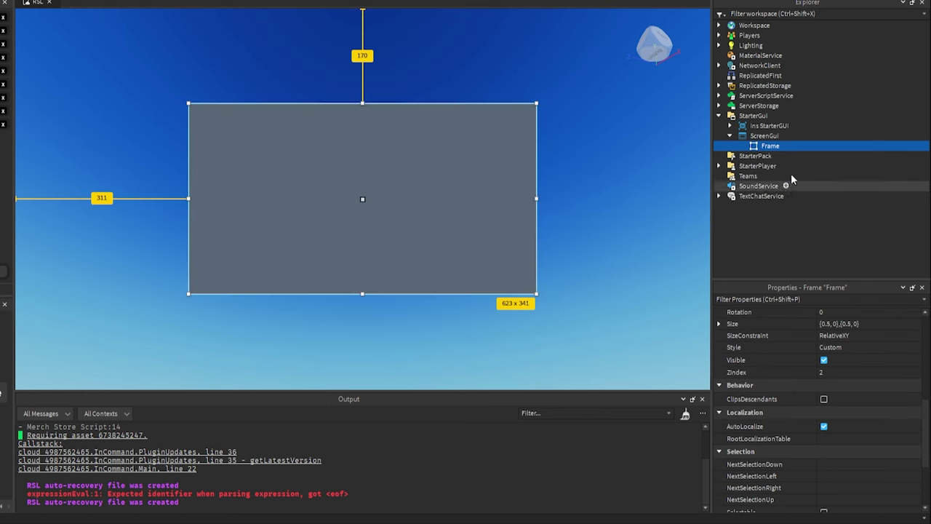
Step: Insert a new child Frame inside the existing Frame and select it
{"action": "mouse_move", "coordinate": [785, 148]}
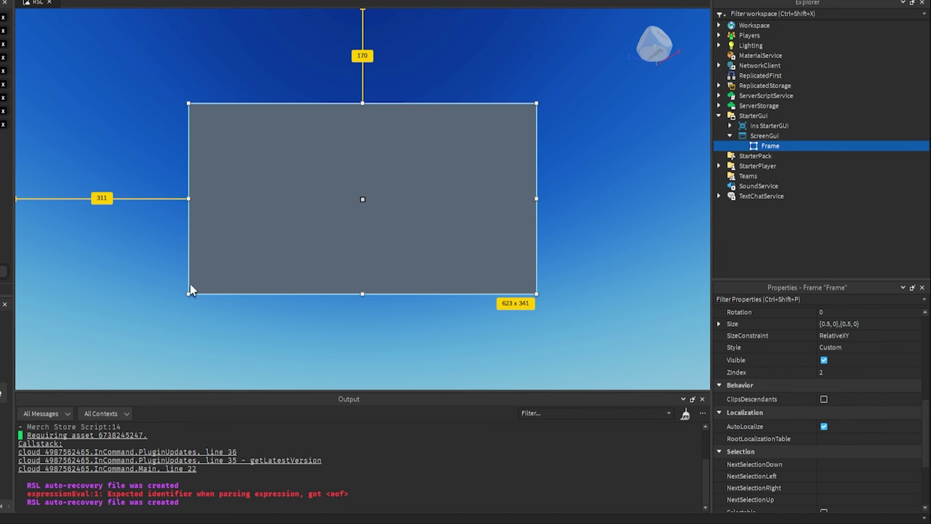
{"action": "left_click", "coordinate": [786, 149]}
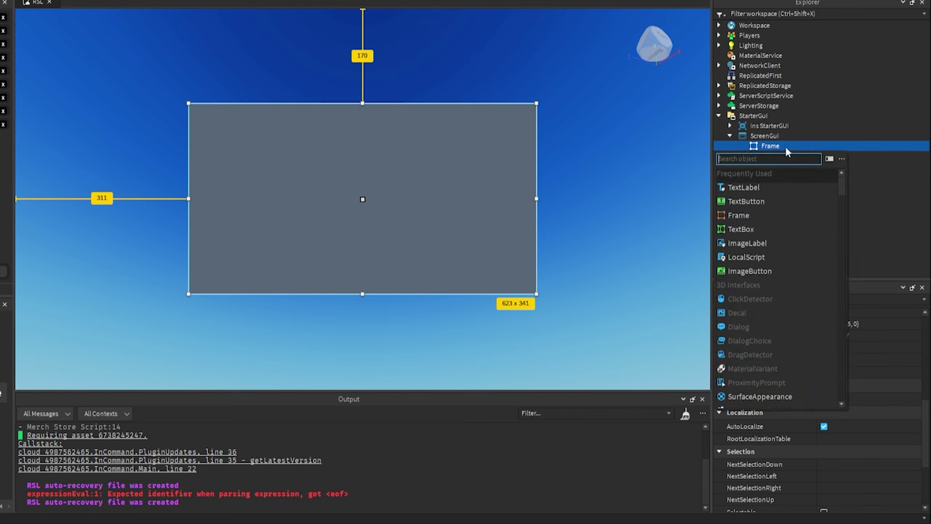
{"action": "left_click", "coordinate": [734, 214]}
{"action": "left_click", "coordinate": [772, 155]}
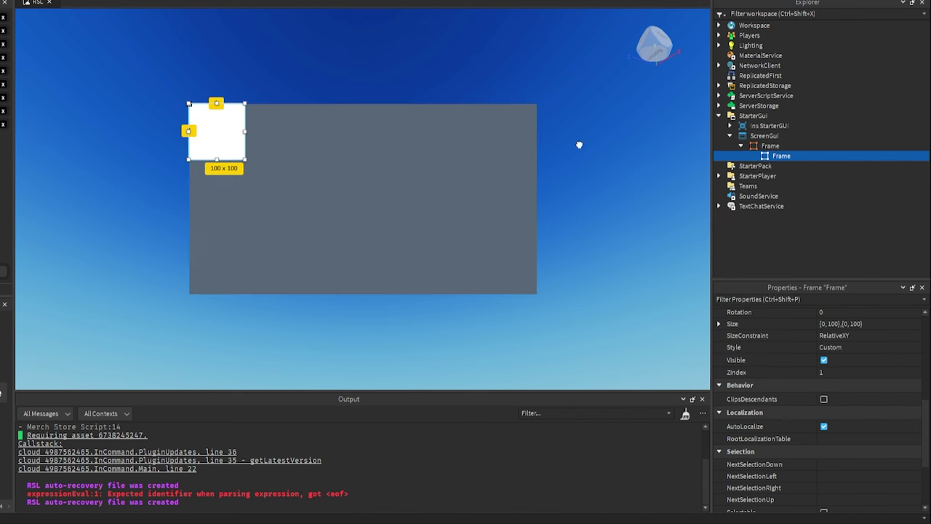
Step: Try moving the parent Frame together with its child Frame, reverting and restoring its original placement
{"action": "mouse_move", "coordinate": [206, 134]}
{"action": "left_mouse_down"}
{"action": "mouse_move", "coordinate": [349, 192]}
{"action": "mouse_move", "coordinate": [204, 128]}
{"action": "left_mouse_up"}
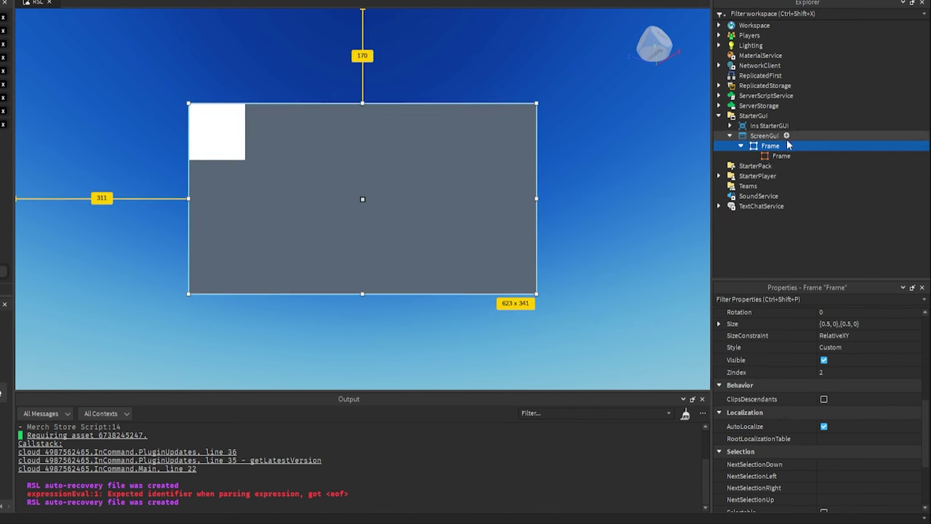
{"action": "left_click", "coordinate": [200, 149]}
{"action": "key", "text": "ctrl+z"}
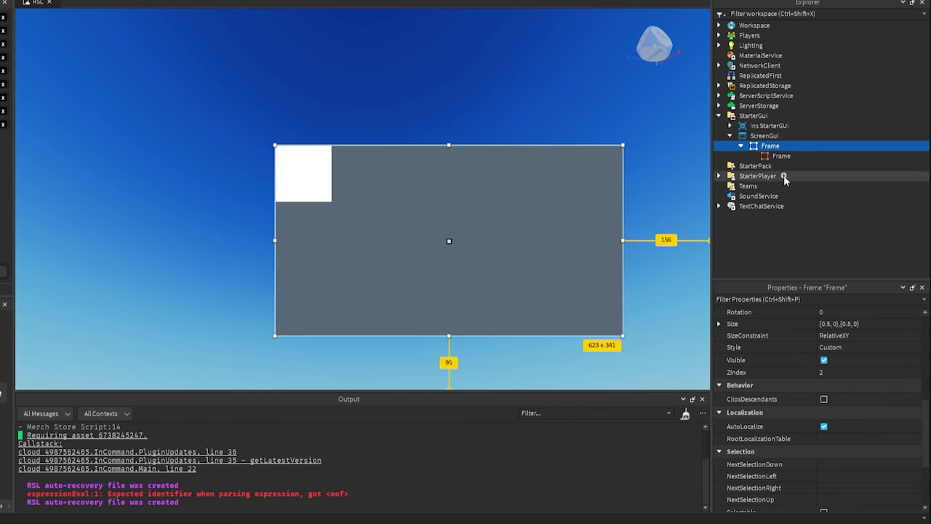
{"action": "key", "text": "ctrl+y"}
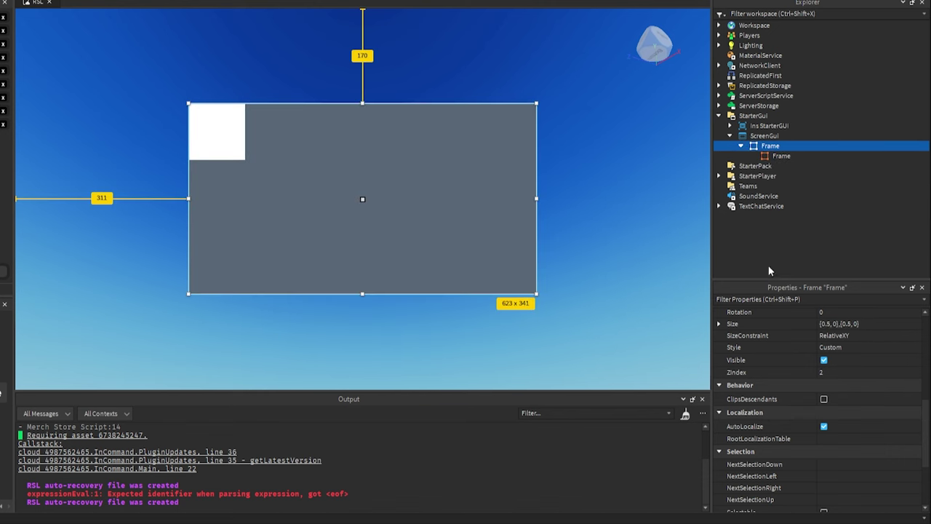
Step: Set the parent Frame's ZIndex to 1
{"action": "left_click", "coordinate": [858, 373]}
{"action": "type", "text": "1"}
{"action": "key", "text": "Return"}
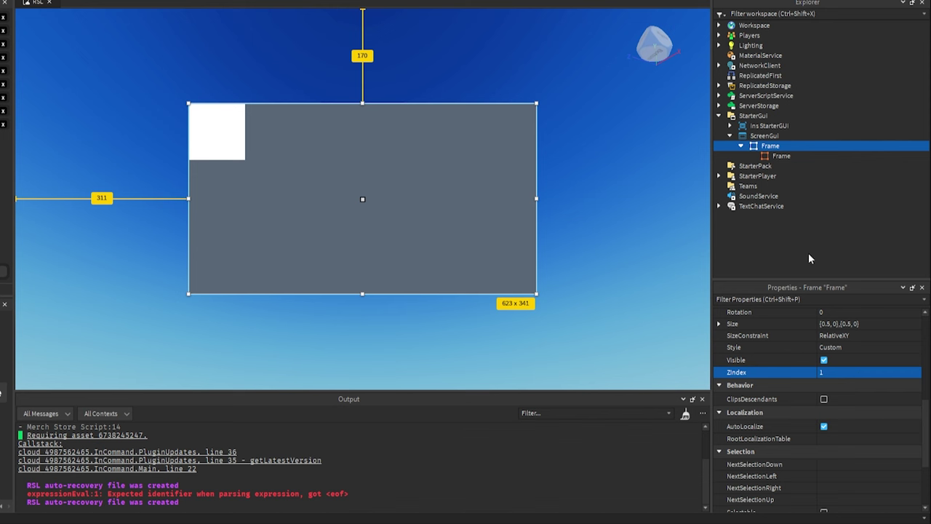
Step: Move the child Frame over the parent's lower-right corner, about 560 px across and 280 px down, so it overhangs both edges
{"action": "left_click", "coordinate": [781, 156]}
{"action": "left_click_drag", "start_coordinate": [217, 139], "coordinate": [421, 216]}
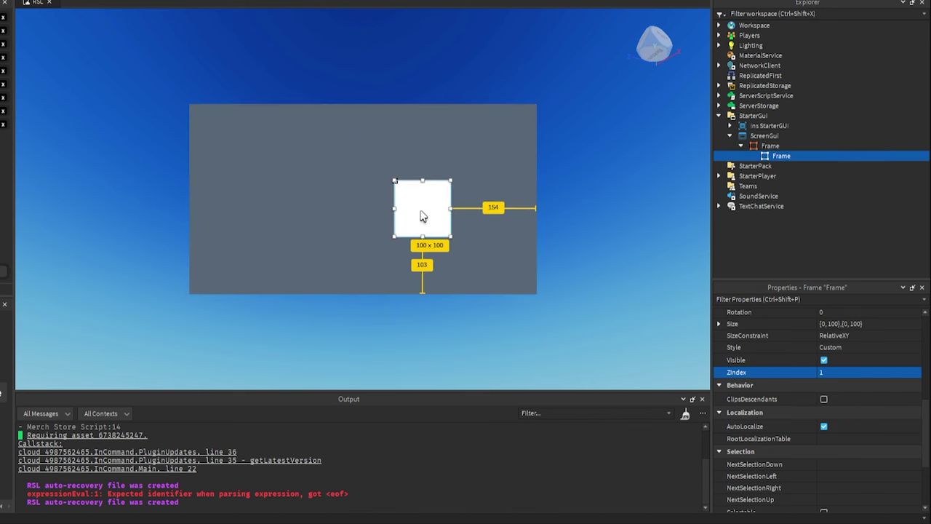
{"action": "mouse_move", "coordinate": [762, 158]}
{"action": "left_click_drag", "start_coordinate": [429, 221], "coordinate": [535, 296]}
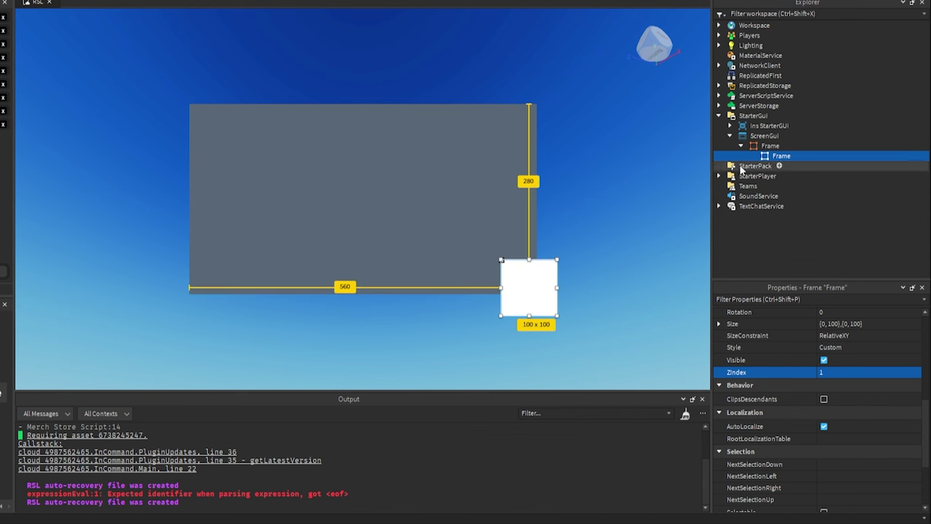
Step: Enable ClipsDescendants on the parent Frame to cut off the overhanging part of its child
{"action": "left_click", "coordinate": [764, 147]}
{"action": "scroll", "coordinate": [766, 357], "scroll_direction": "down", "scroll_amount": 3}
{"action": "scroll", "coordinate": [765, 354], "scroll_direction": "up", "scroll_amount": 1}
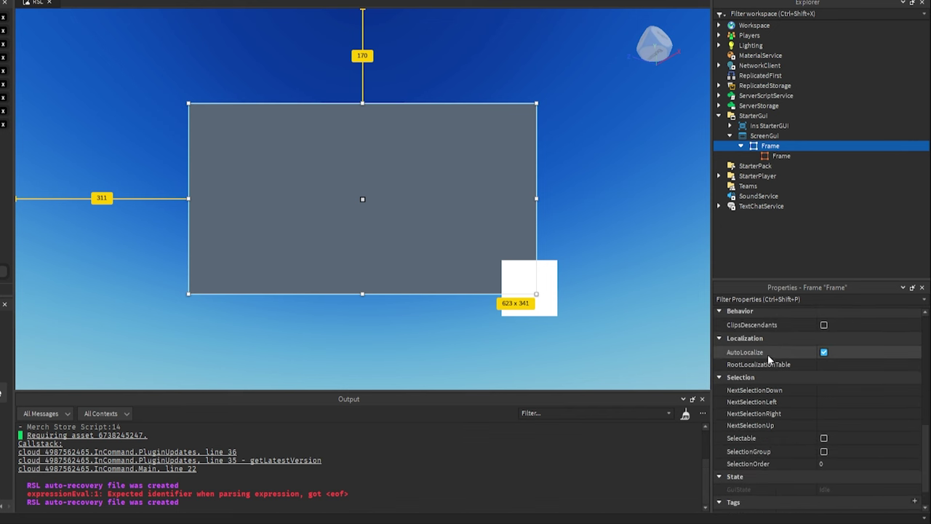
{"action": "left_click", "coordinate": [823, 325]}
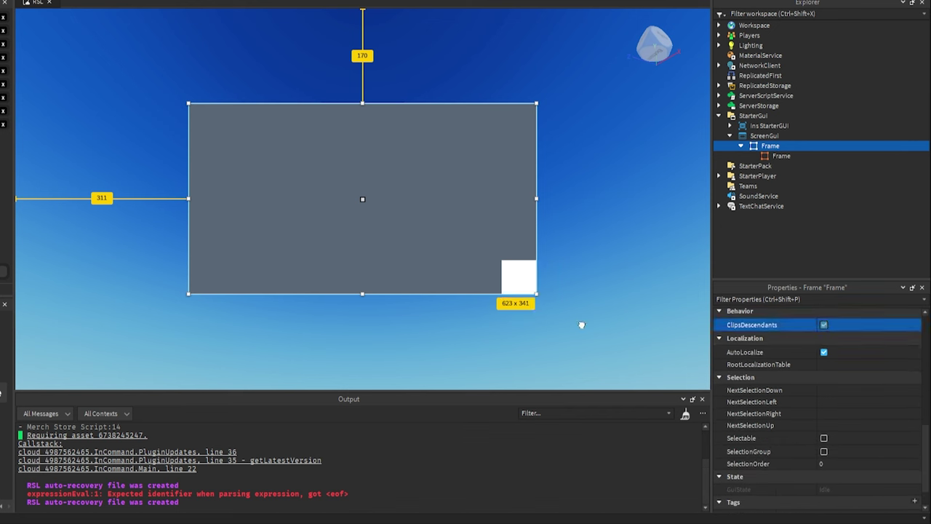
Step: Insert a LocalizationTable into the Frame and assign it as the Frame's RootLocalizationTable
{"action": "scroll", "coordinate": [833, 383], "scroll_direction": "up", "scroll_amount": 1}
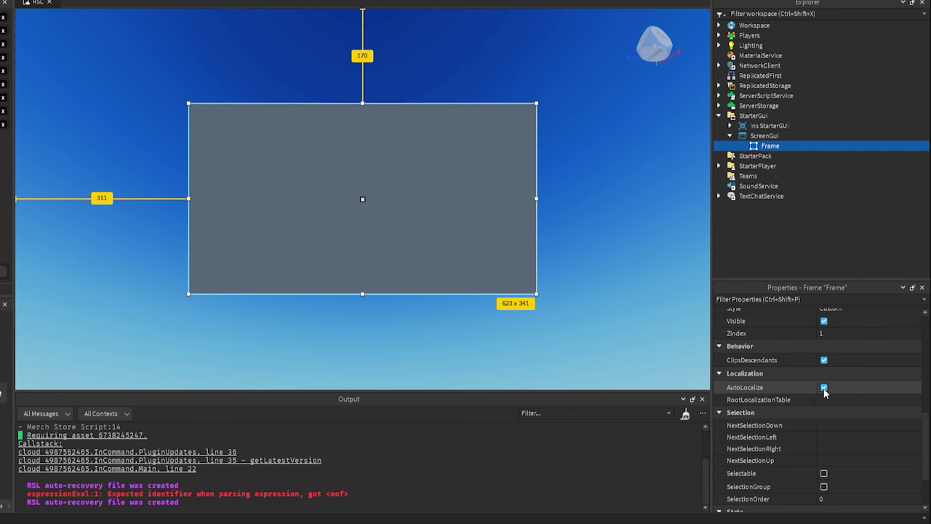
{"action": "left_click", "coordinate": [820, 400]}
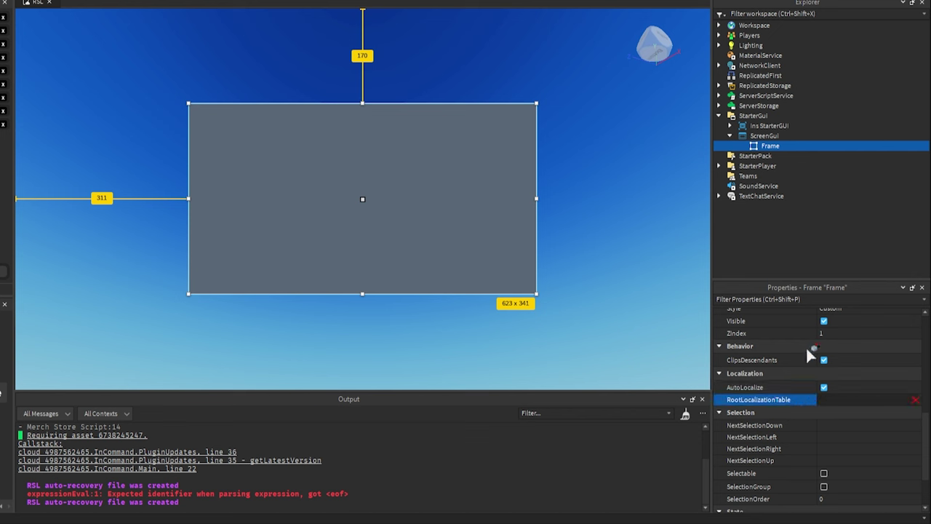
{"action": "left_click", "coordinate": [794, 145]}
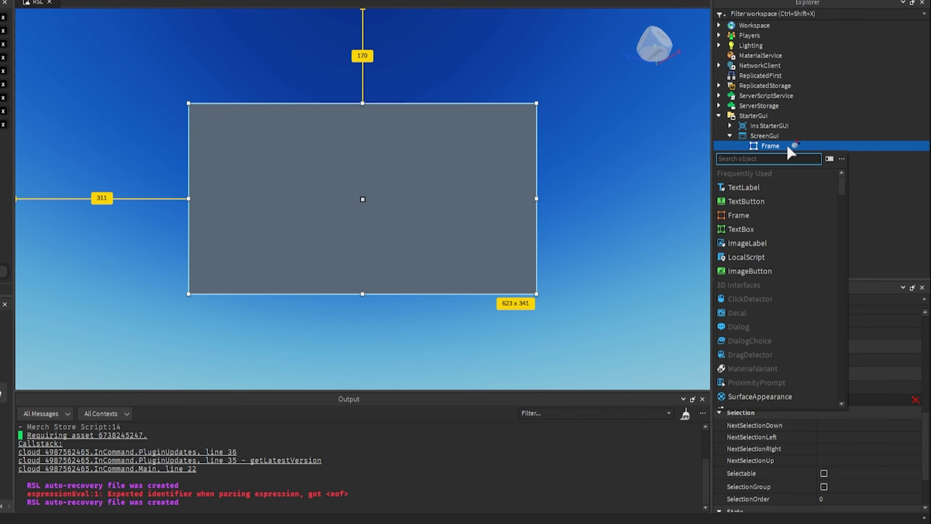
{"action": "type", "text": "loc"}
{"action": "key", "text": "Return"}
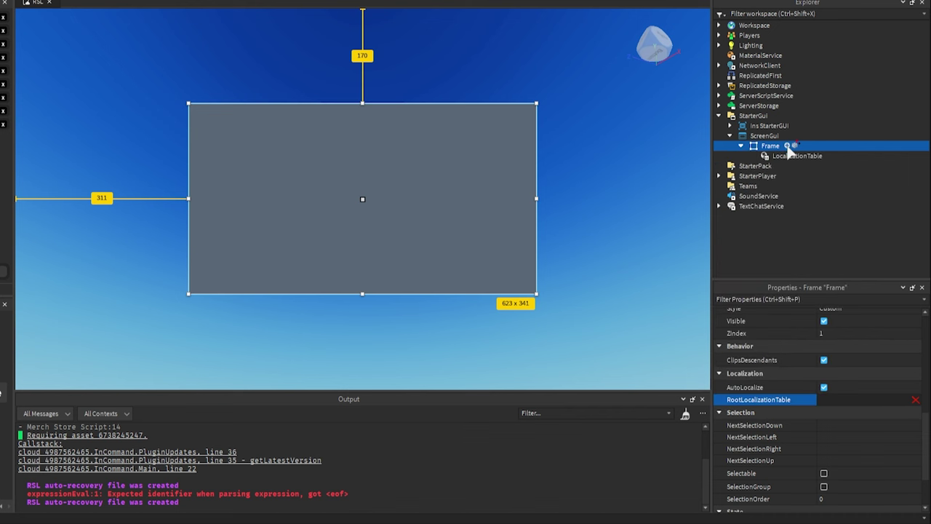
{"action": "left_click", "coordinate": [792, 155]}
Step: Open the LocalizationTable's SourceLocaleId for editing, and delete the LocalizationTable from the Frame
{"action": "left_click", "coordinate": [789, 155]}
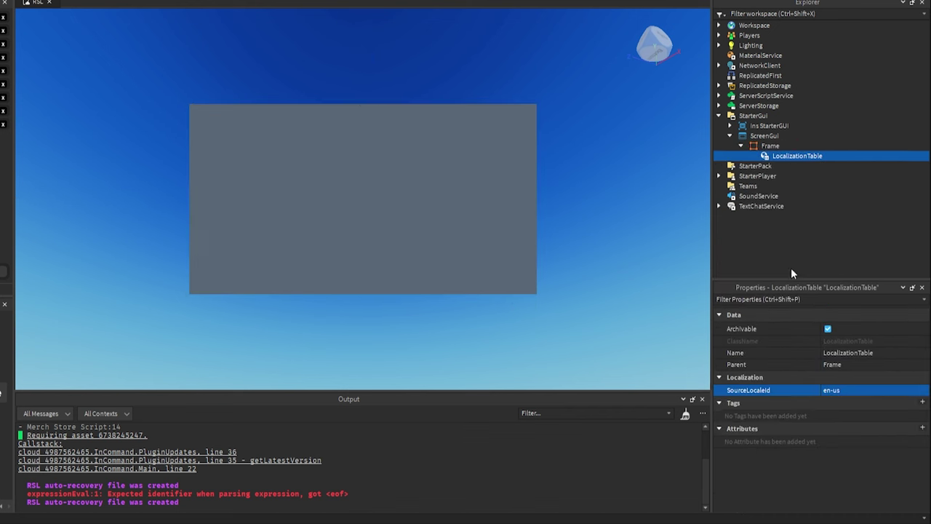
{"action": "left_click", "coordinate": [836, 391]}
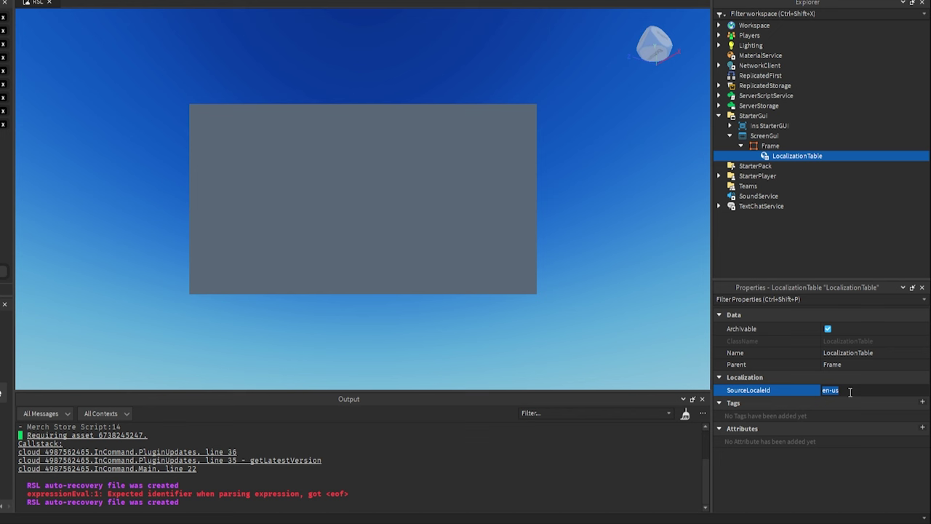
{"action": "left_click", "coordinate": [769, 146]}
{"action": "left_click", "coordinate": [769, 155]}
{"action": "key", "text": "Delete"}
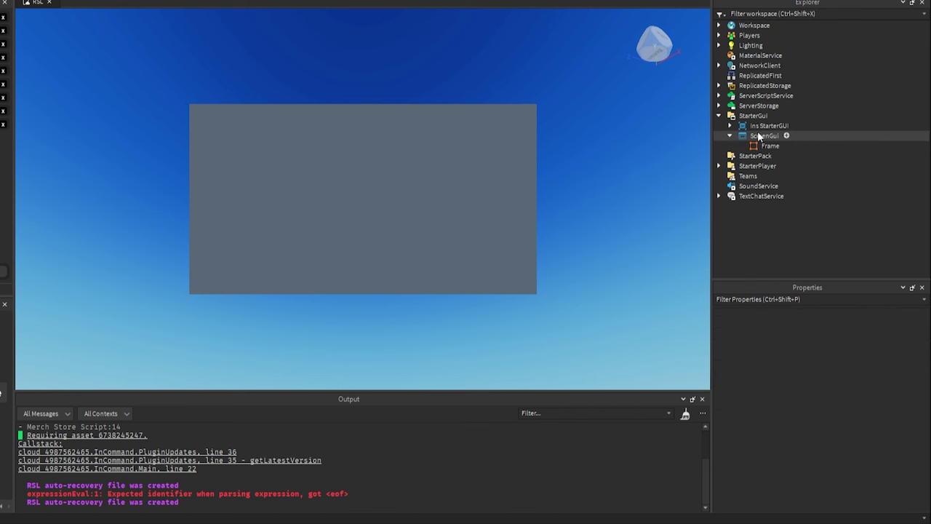
Step: Examine the Frame's NextSelectionDown, NextSelectionLeft, NextSelectionRight and NextSelectionUp properties without assigning any object
{"action": "left_click", "coordinate": [768, 146]}
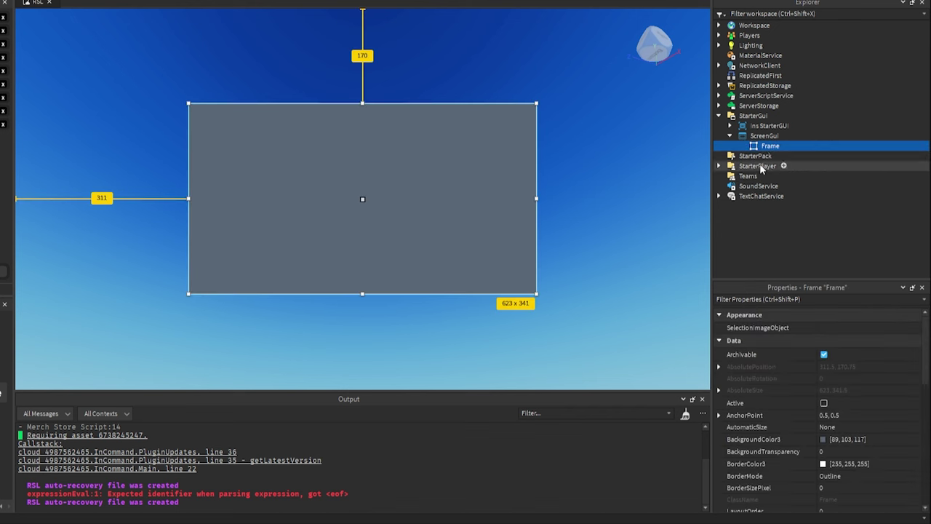
{"action": "scroll", "coordinate": [810, 391], "scroll_direction": "down", "scroll_amount": 6}
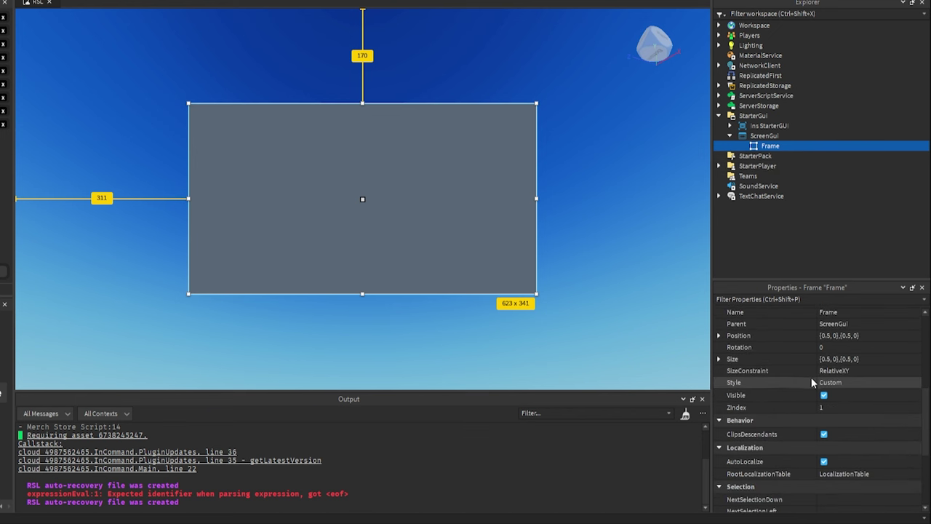
{"action": "scroll", "coordinate": [807, 378], "scroll_direction": "down", "scroll_amount": 3}
{"action": "left_click", "coordinate": [780, 394]}
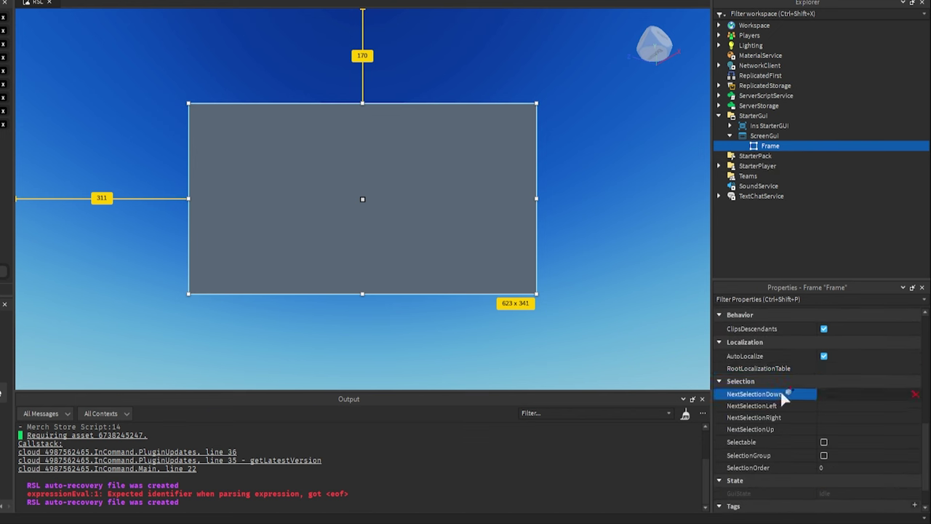
{"action": "left_click", "coordinate": [778, 405]}
{"action": "left_click", "coordinate": [784, 416]}
{"action": "key", "text": "Down"}
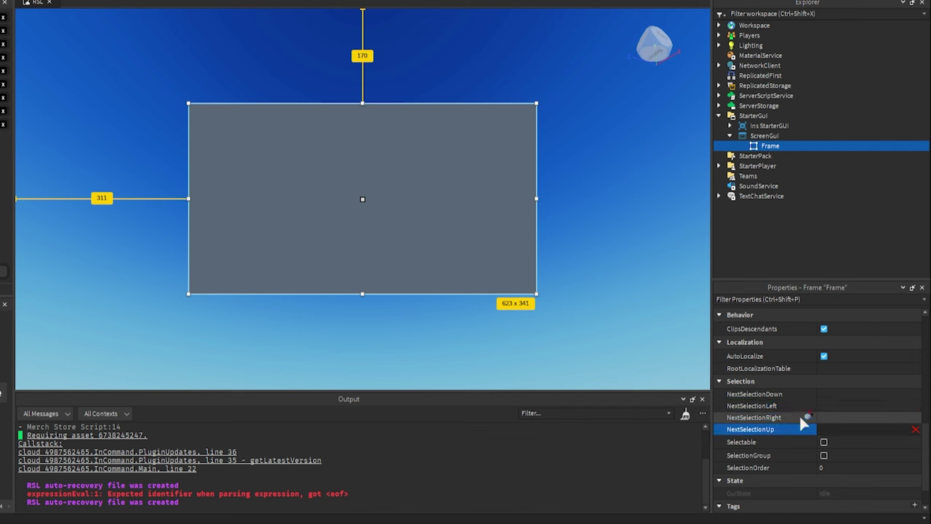
{"action": "left_click", "coordinate": [914, 429]}
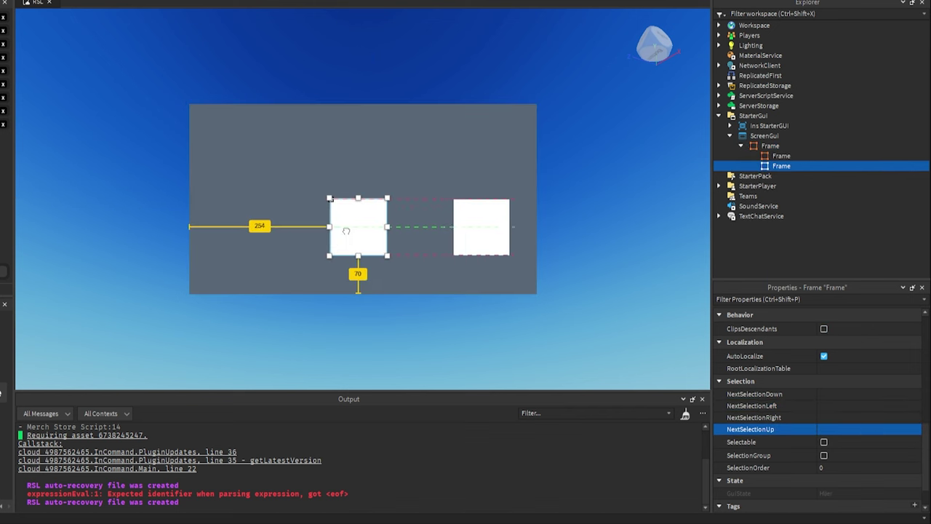
Step: Place the second child Frame about 227 px from the parent's left edge and set its NextSelectionRight to the other child Frame
{"action": "left_click_drag", "start_coordinate": [351, 231], "coordinate": [337, 231]}
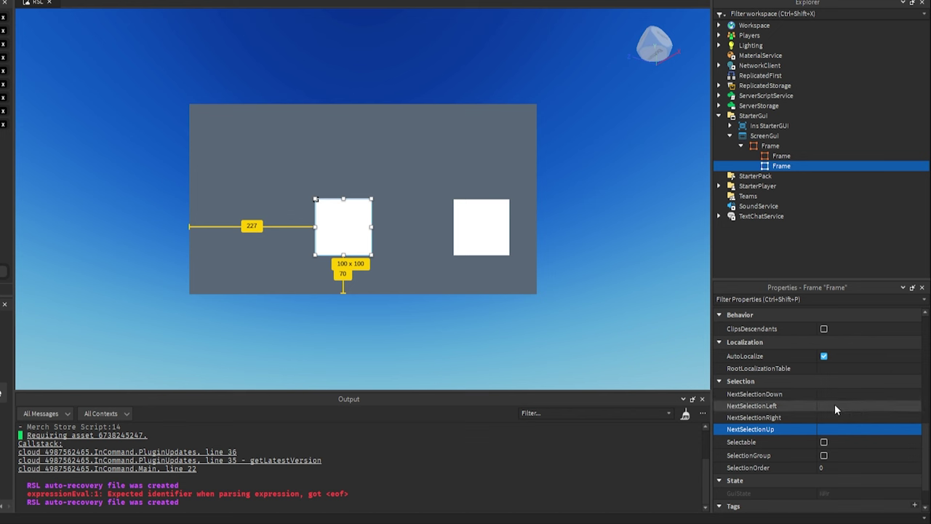
{"action": "scroll", "coordinate": [822, 406], "scroll_direction": "down", "scroll_amount": 2}
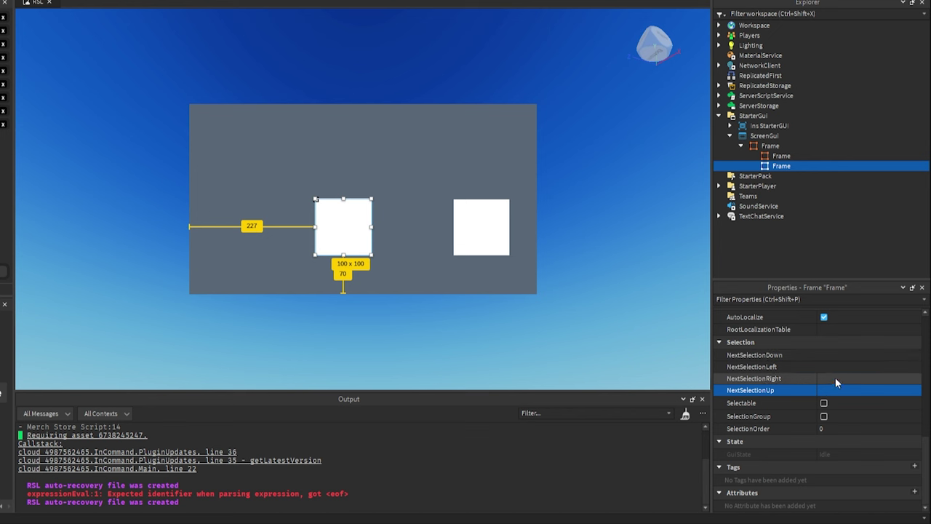
{"action": "left_click", "coordinate": [835, 377]}
{"action": "left_click", "coordinate": [777, 157]}
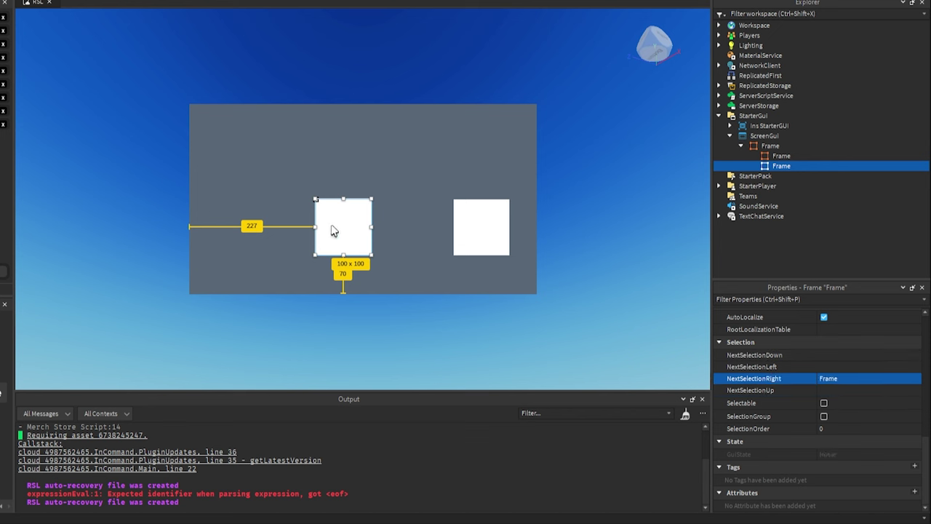
{"action": "left_click", "coordinate": [490, 232]}
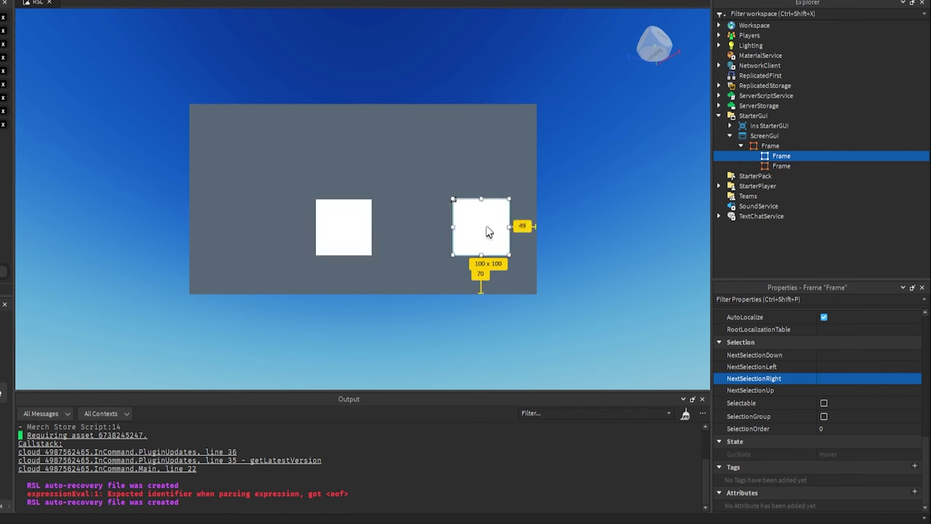